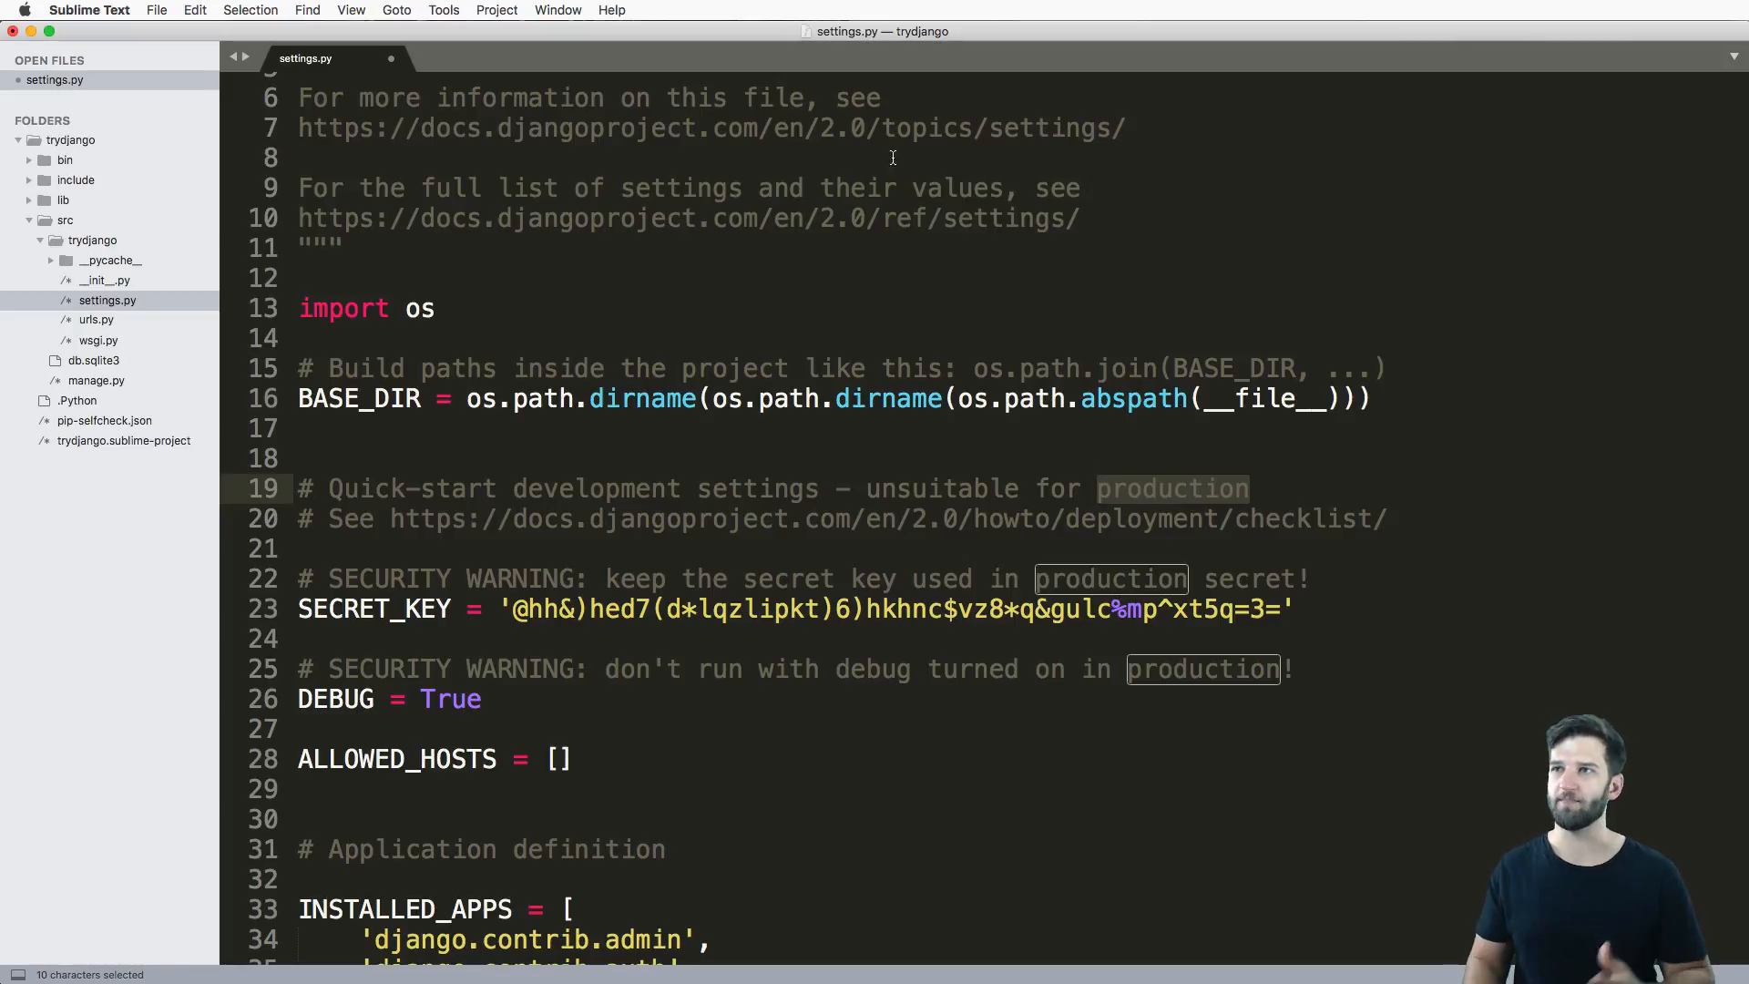
Highlight the import os line and the BASE_DIR name in settings.py while reading them.
left_click(847, 99)
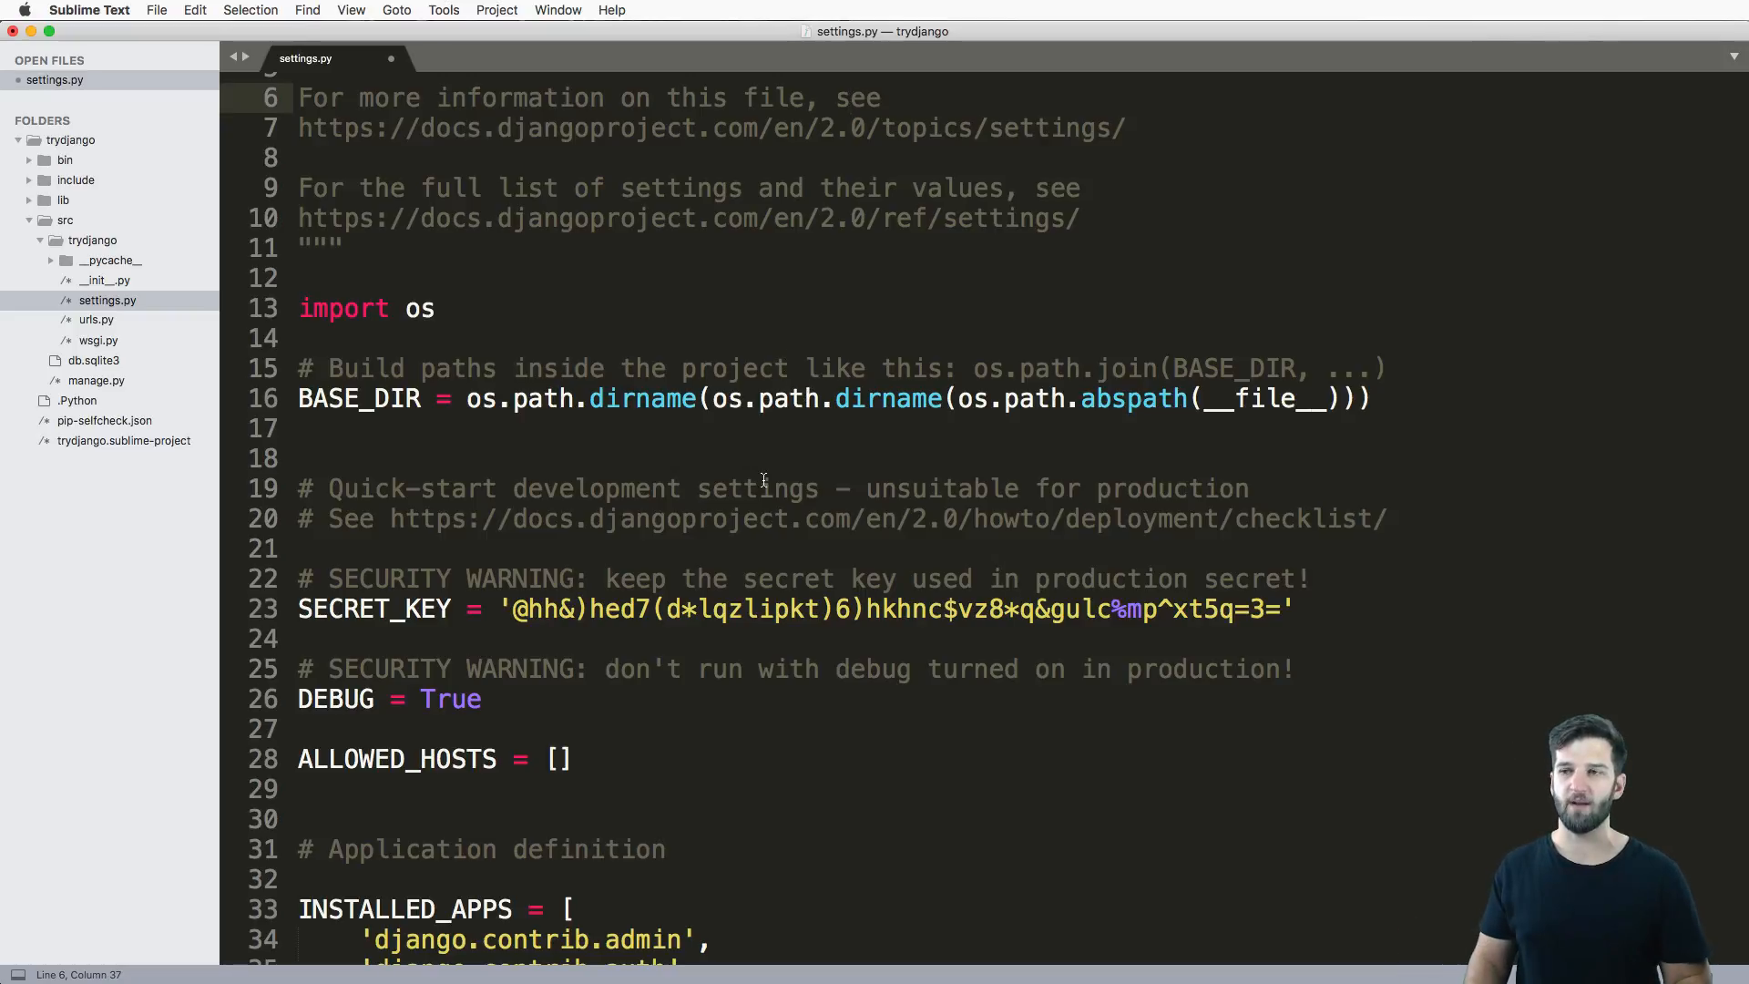
left_click(484, 368)
left_click_drag(438, 309, 298, 309)
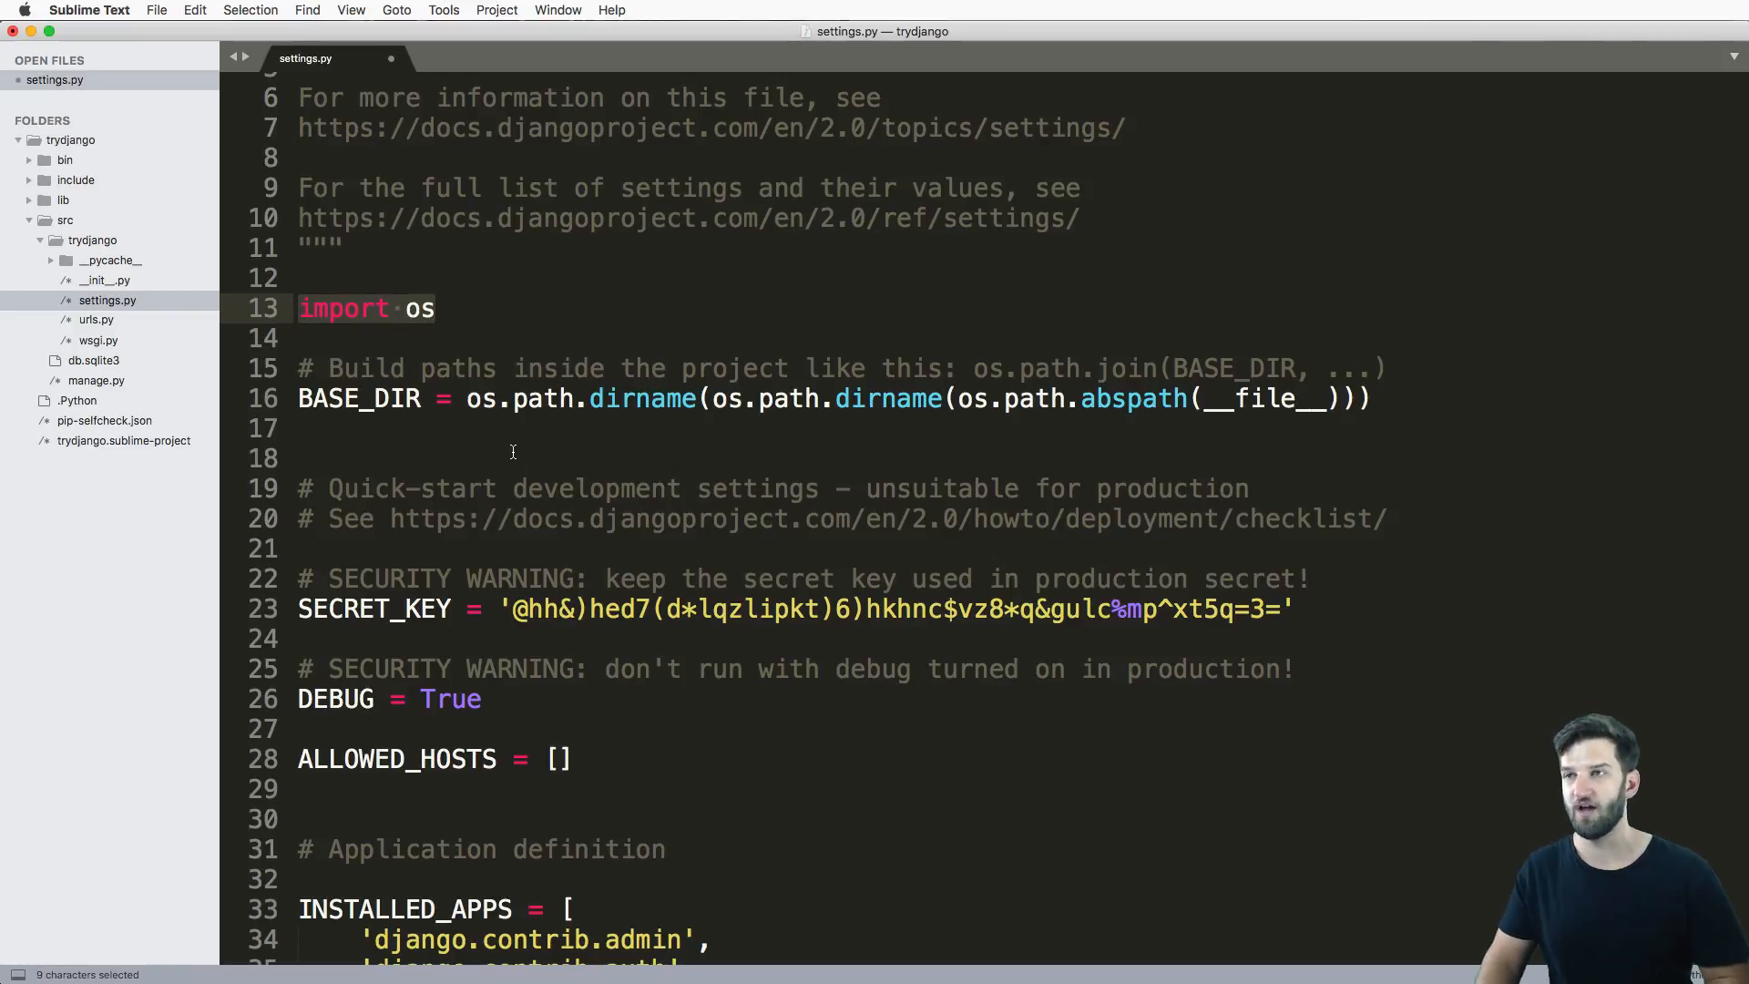
left_click(522, 451)
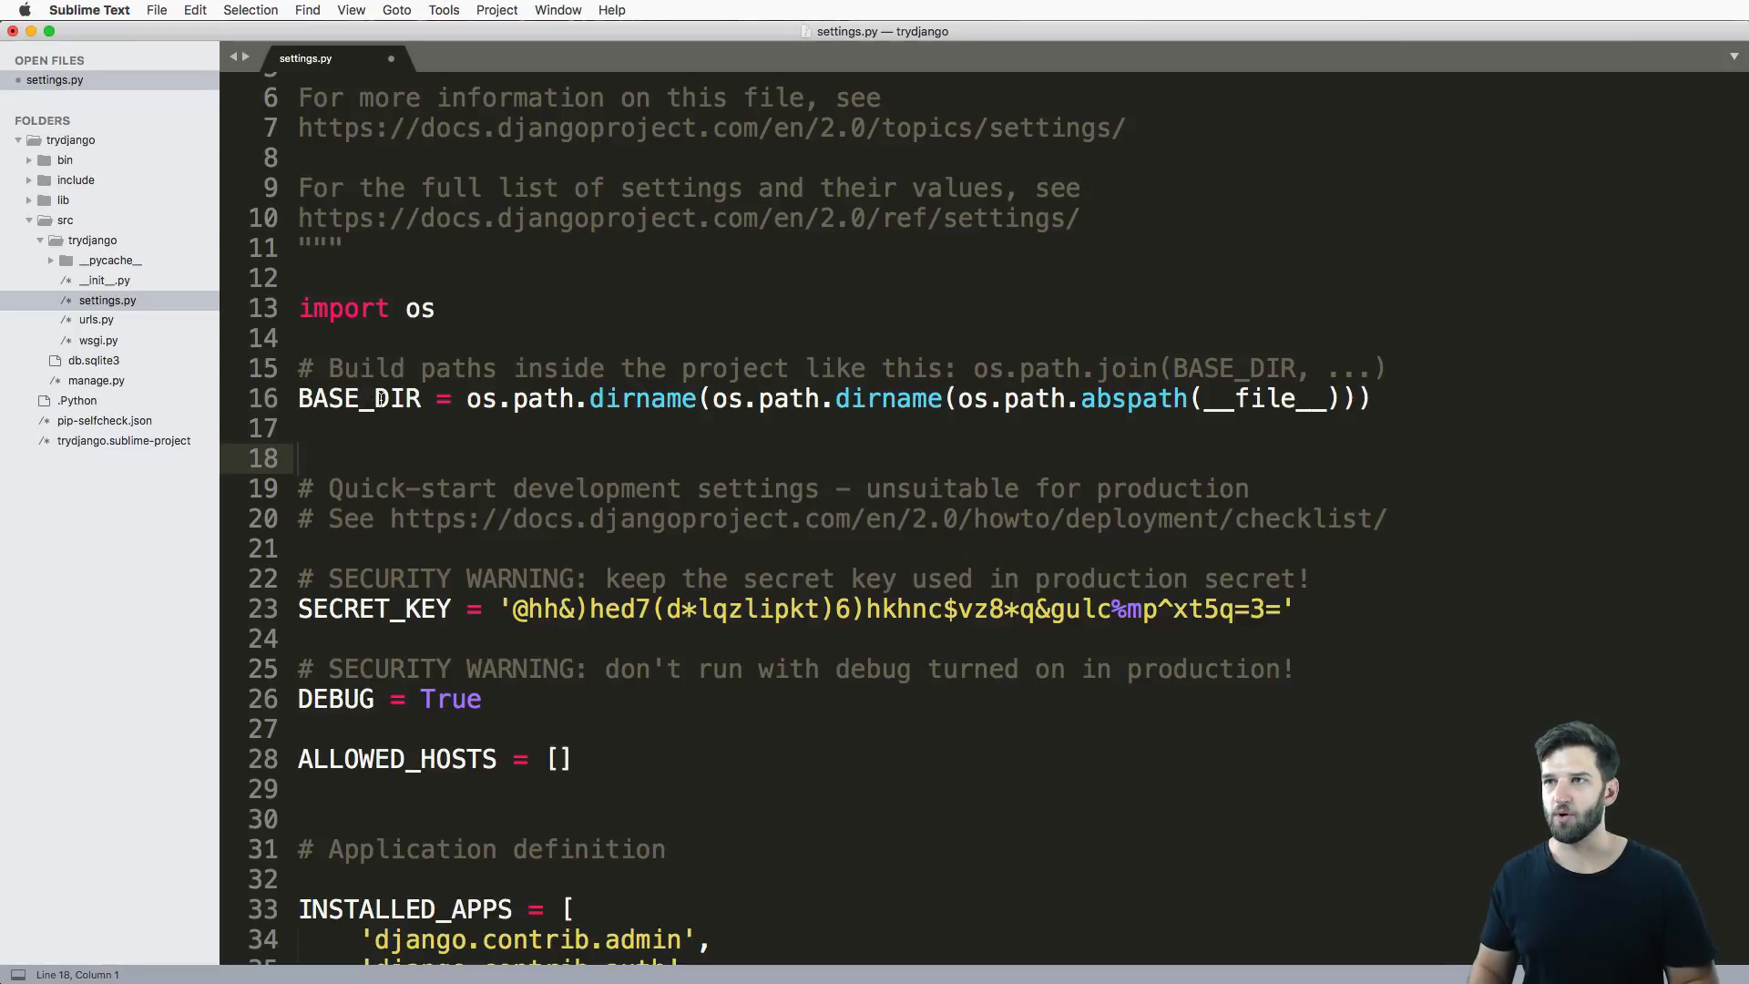
double_click(372, 398)
left_click(511, 489)
Highlight the whole BASE_DIR line and its os.path expression, then clear the selection.
left_click_drag(1370, 397, 294, 410)
left_click(424, 437)
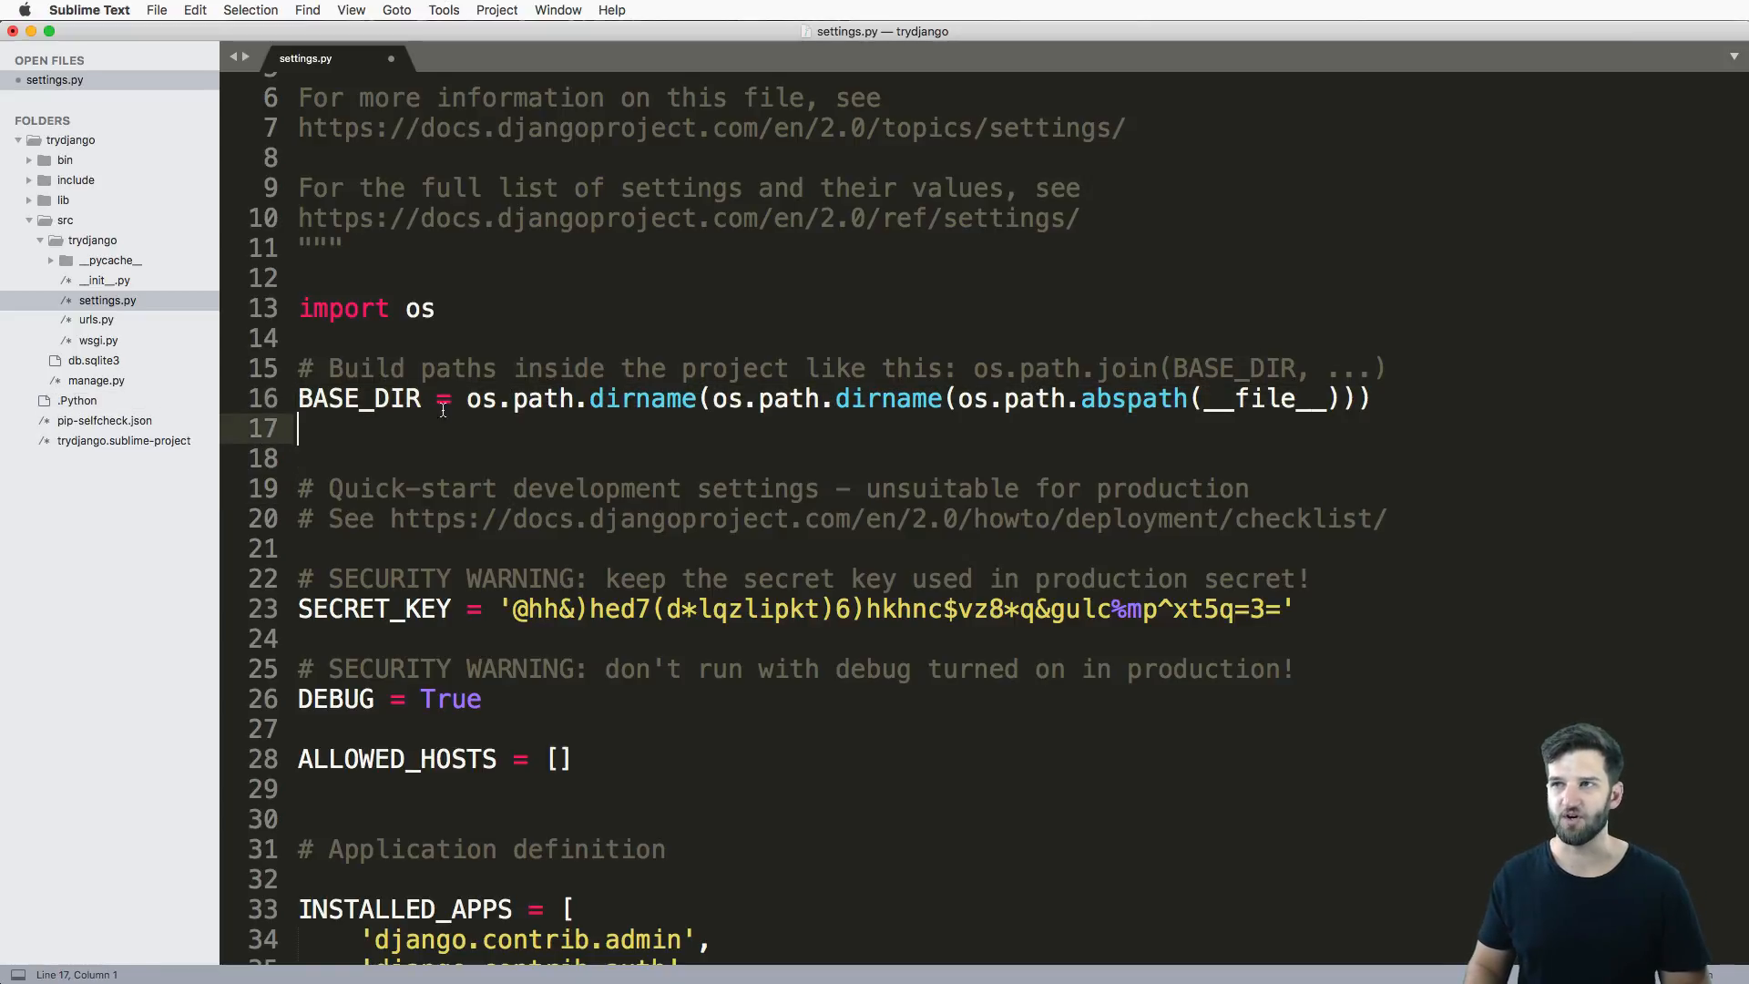
left_click_drag(466, 398, 1363, 398)
left_click(1271, 455)
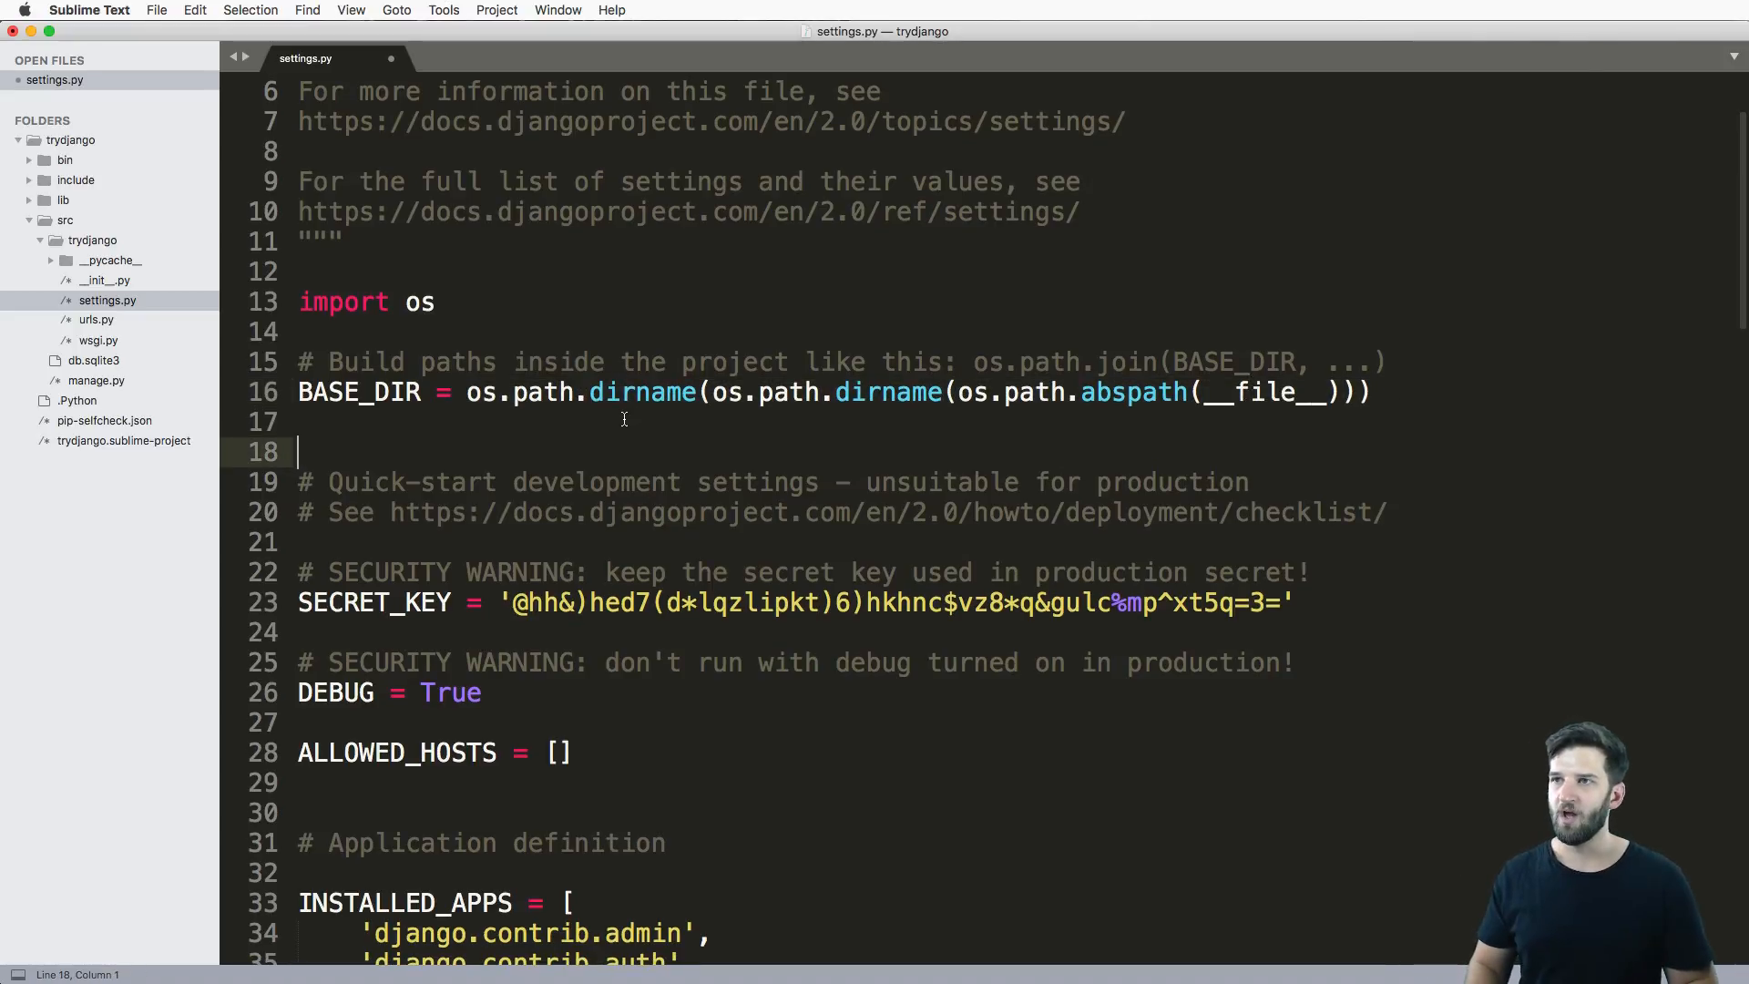
left_click_drag(465, 392, 1371, 392)
left_click(1159, 481)
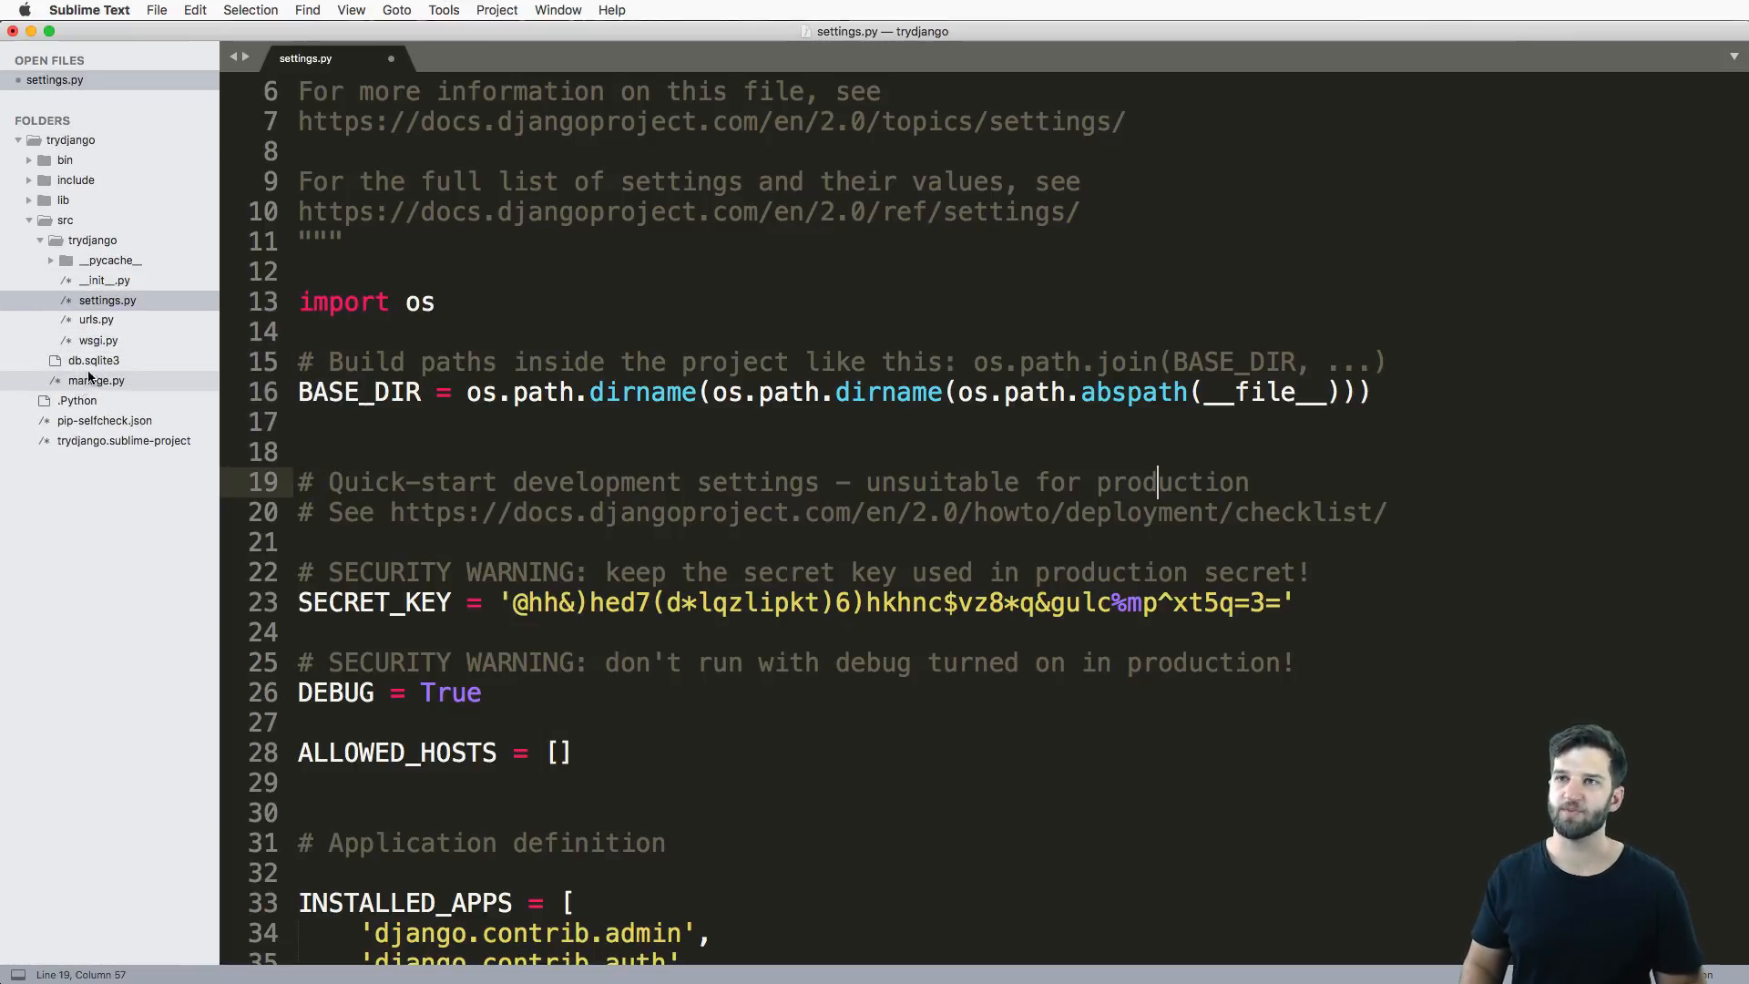
Collapse the inner trydjango folder and leave src expanded in the sidebar.
left_click(92, 239)
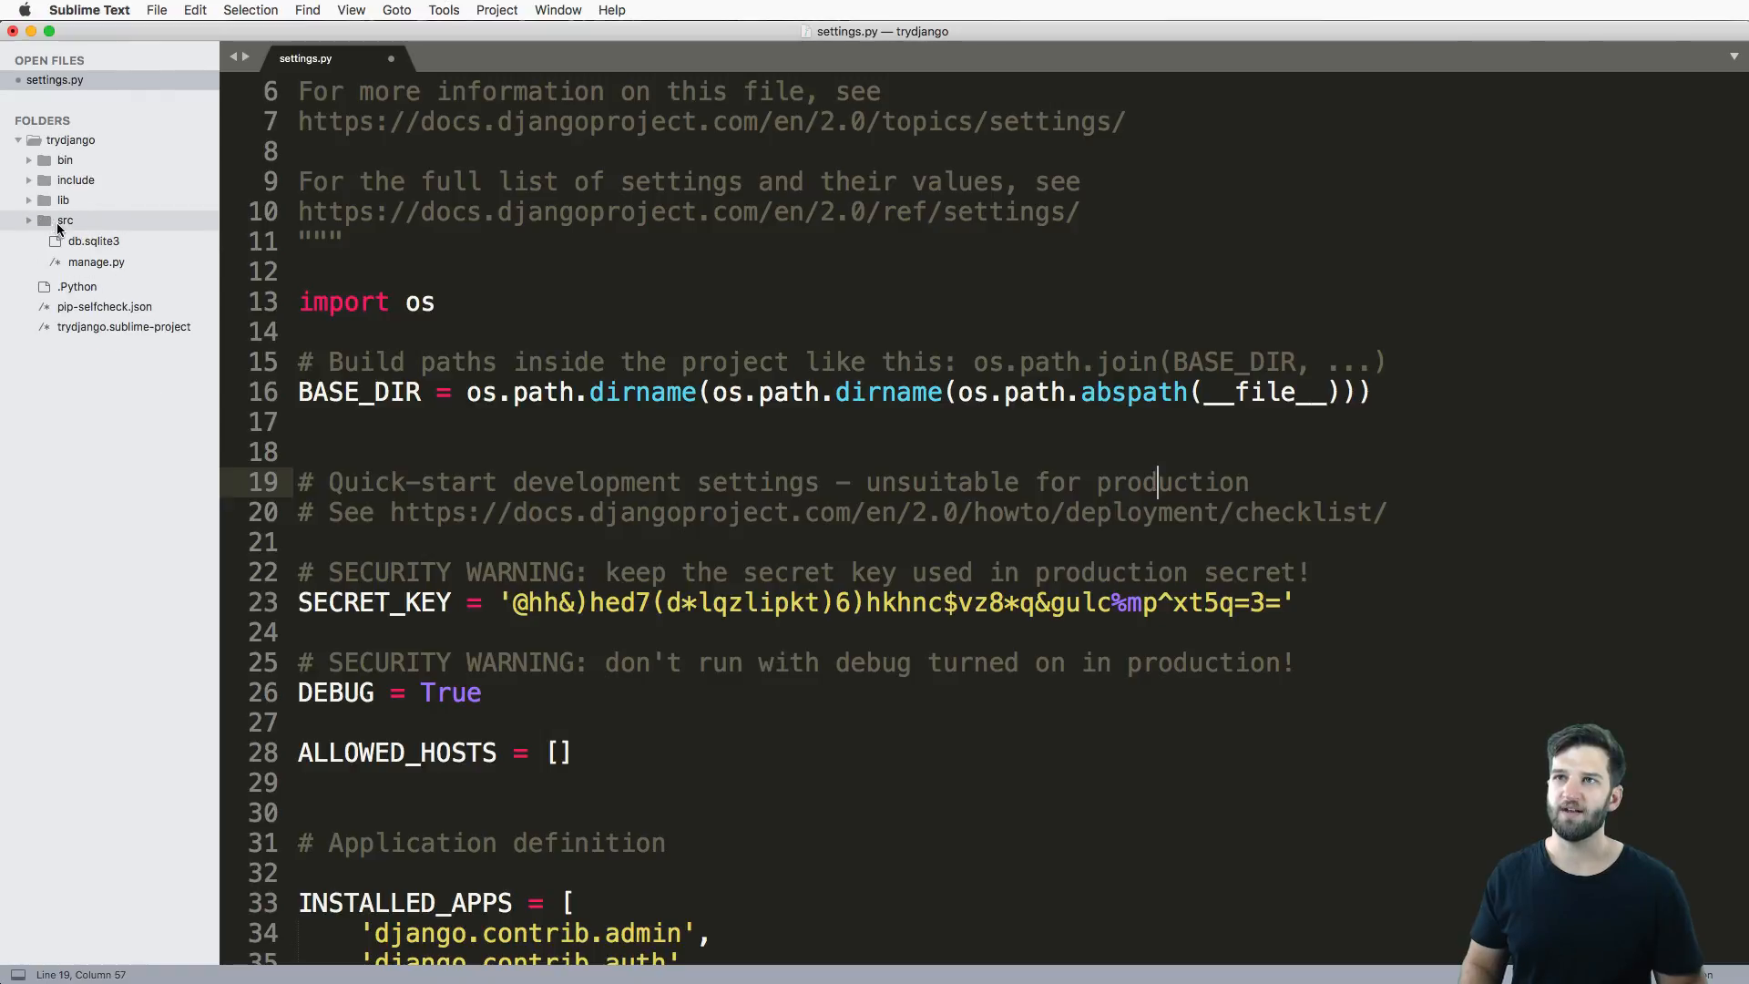
left_click(64, 223)
left_click(65, 221)
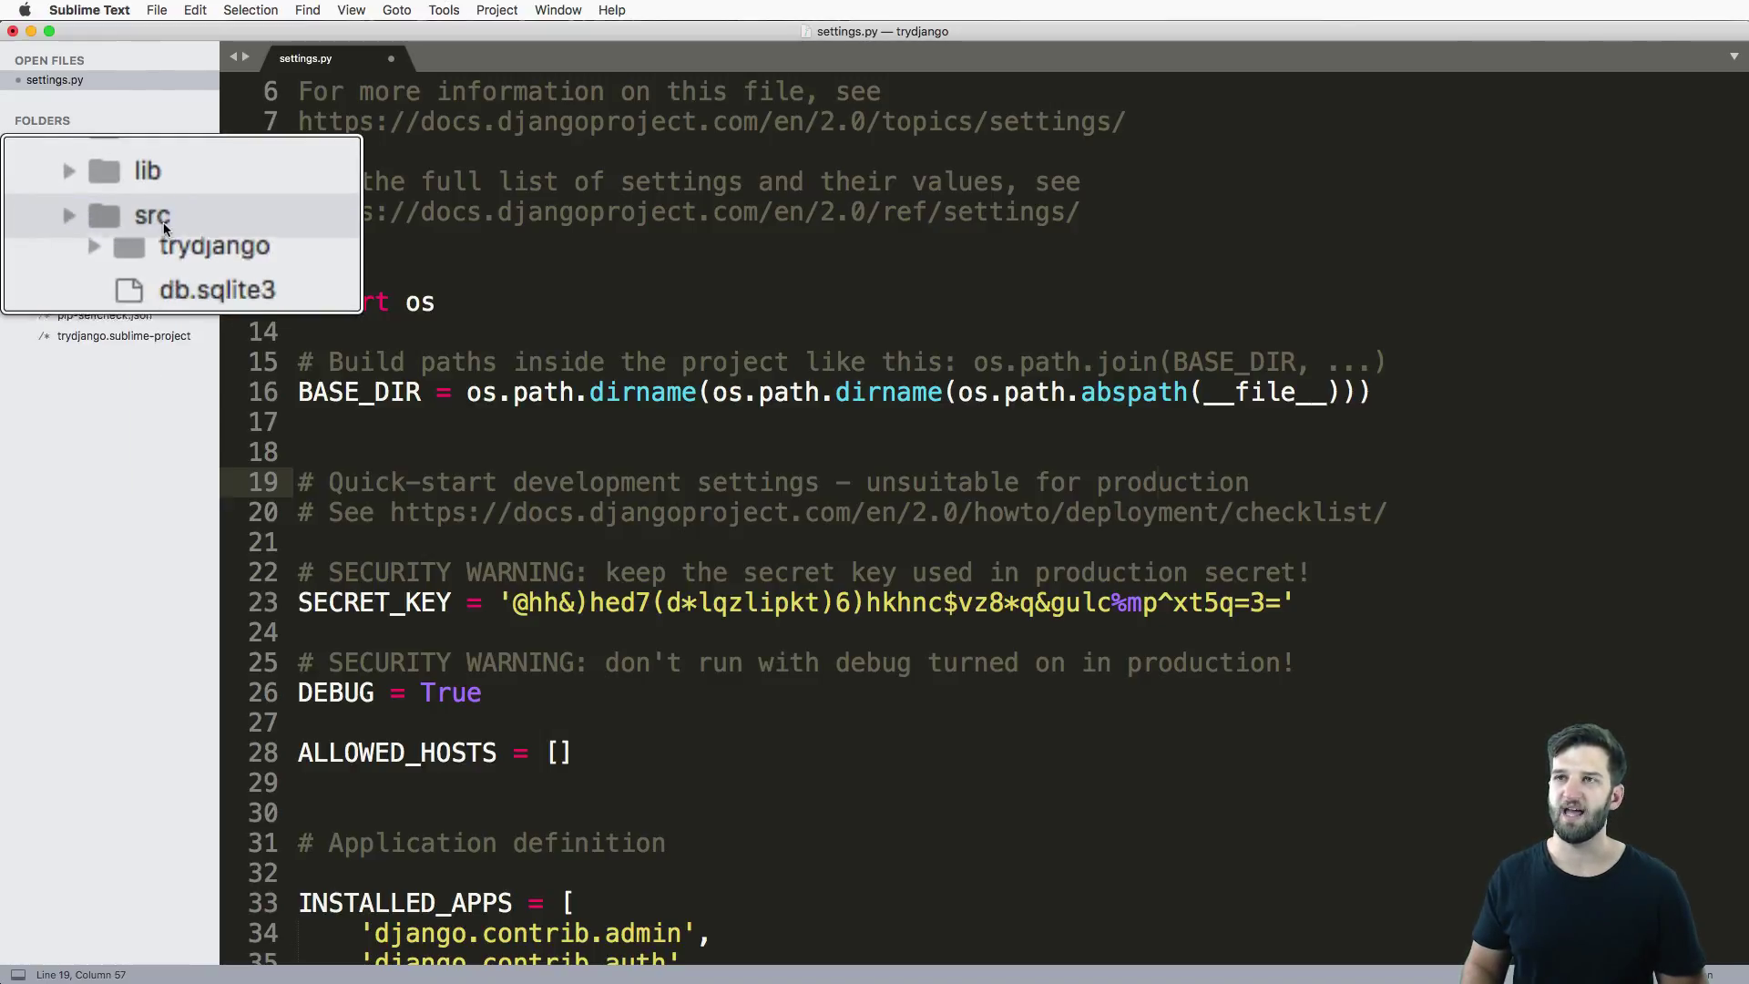
left_click(162, 221)
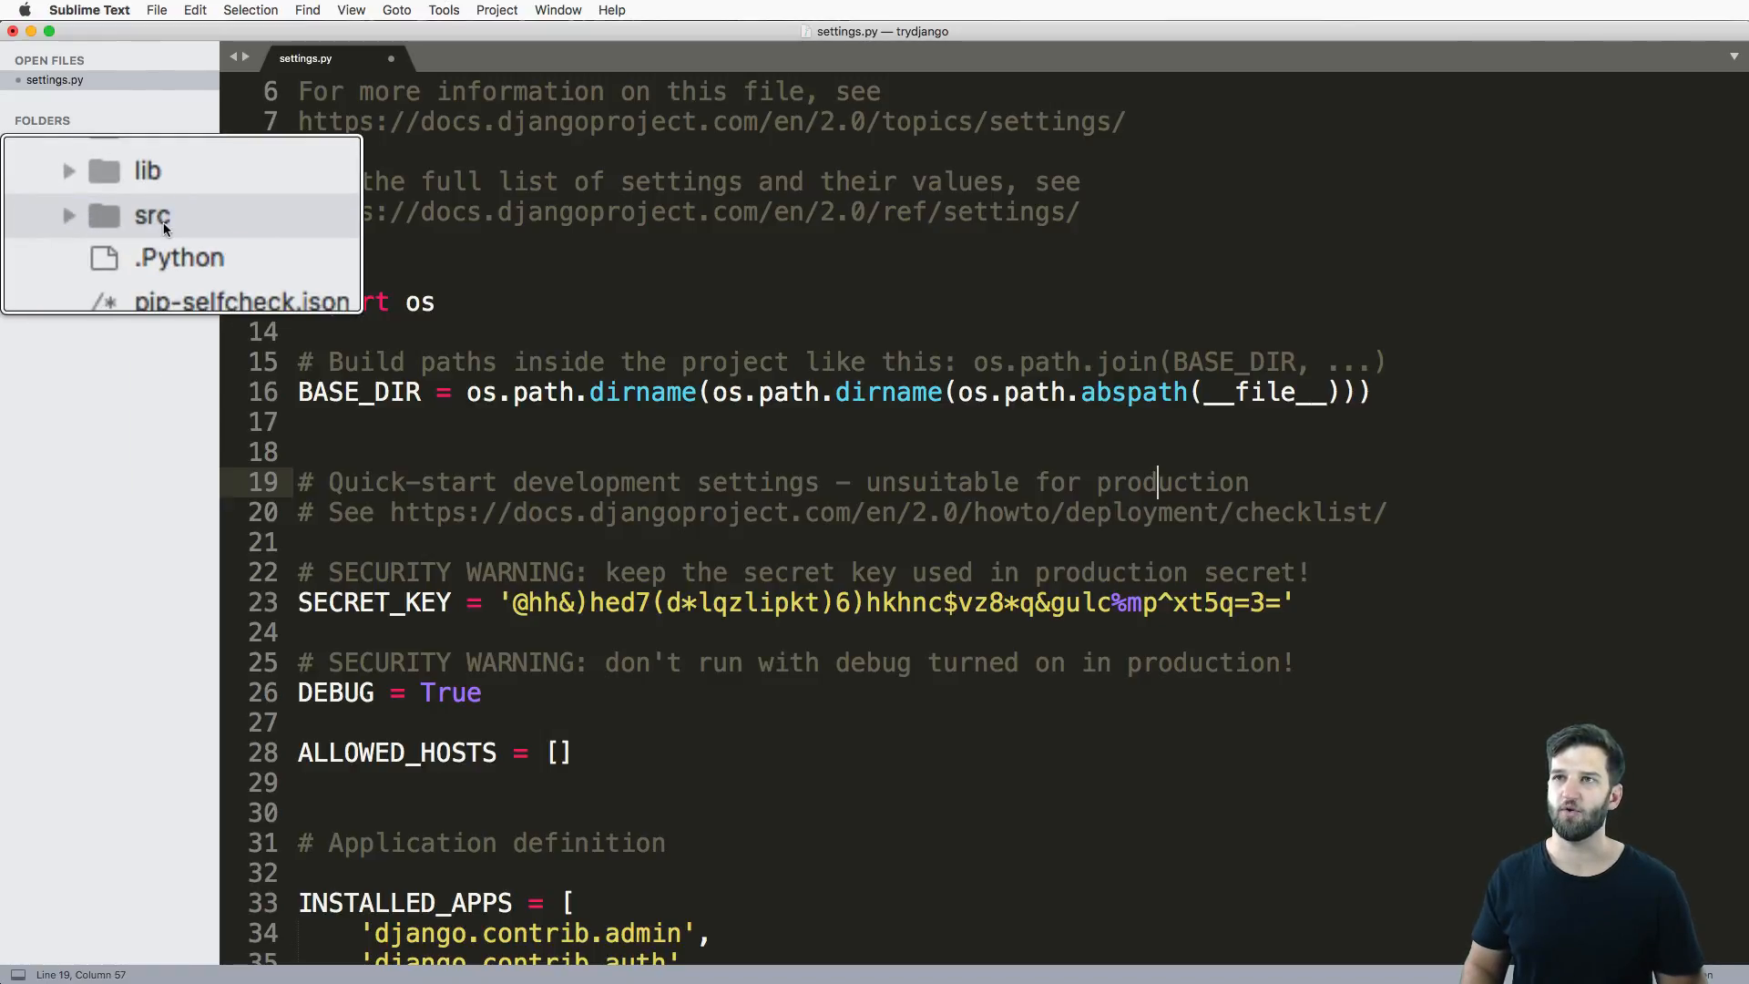
left_click(162, 221)
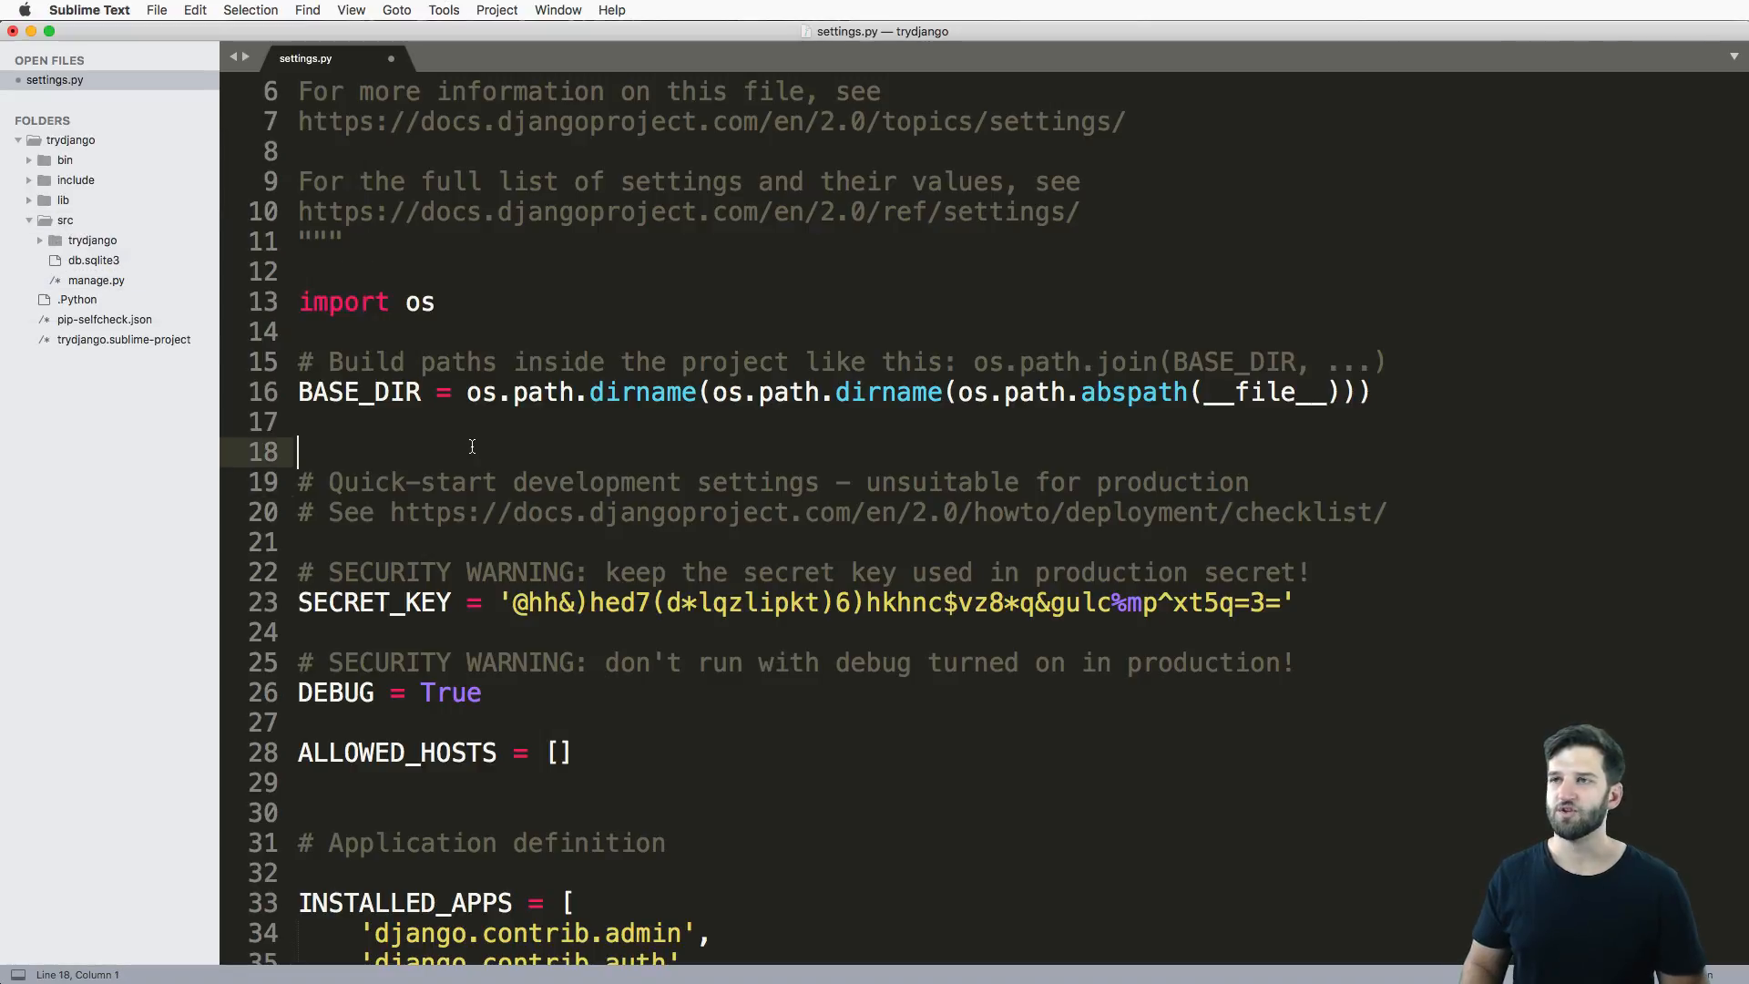
Run pwd in Terminal and select the printed src folder path to copy it.
key("super+Tab")
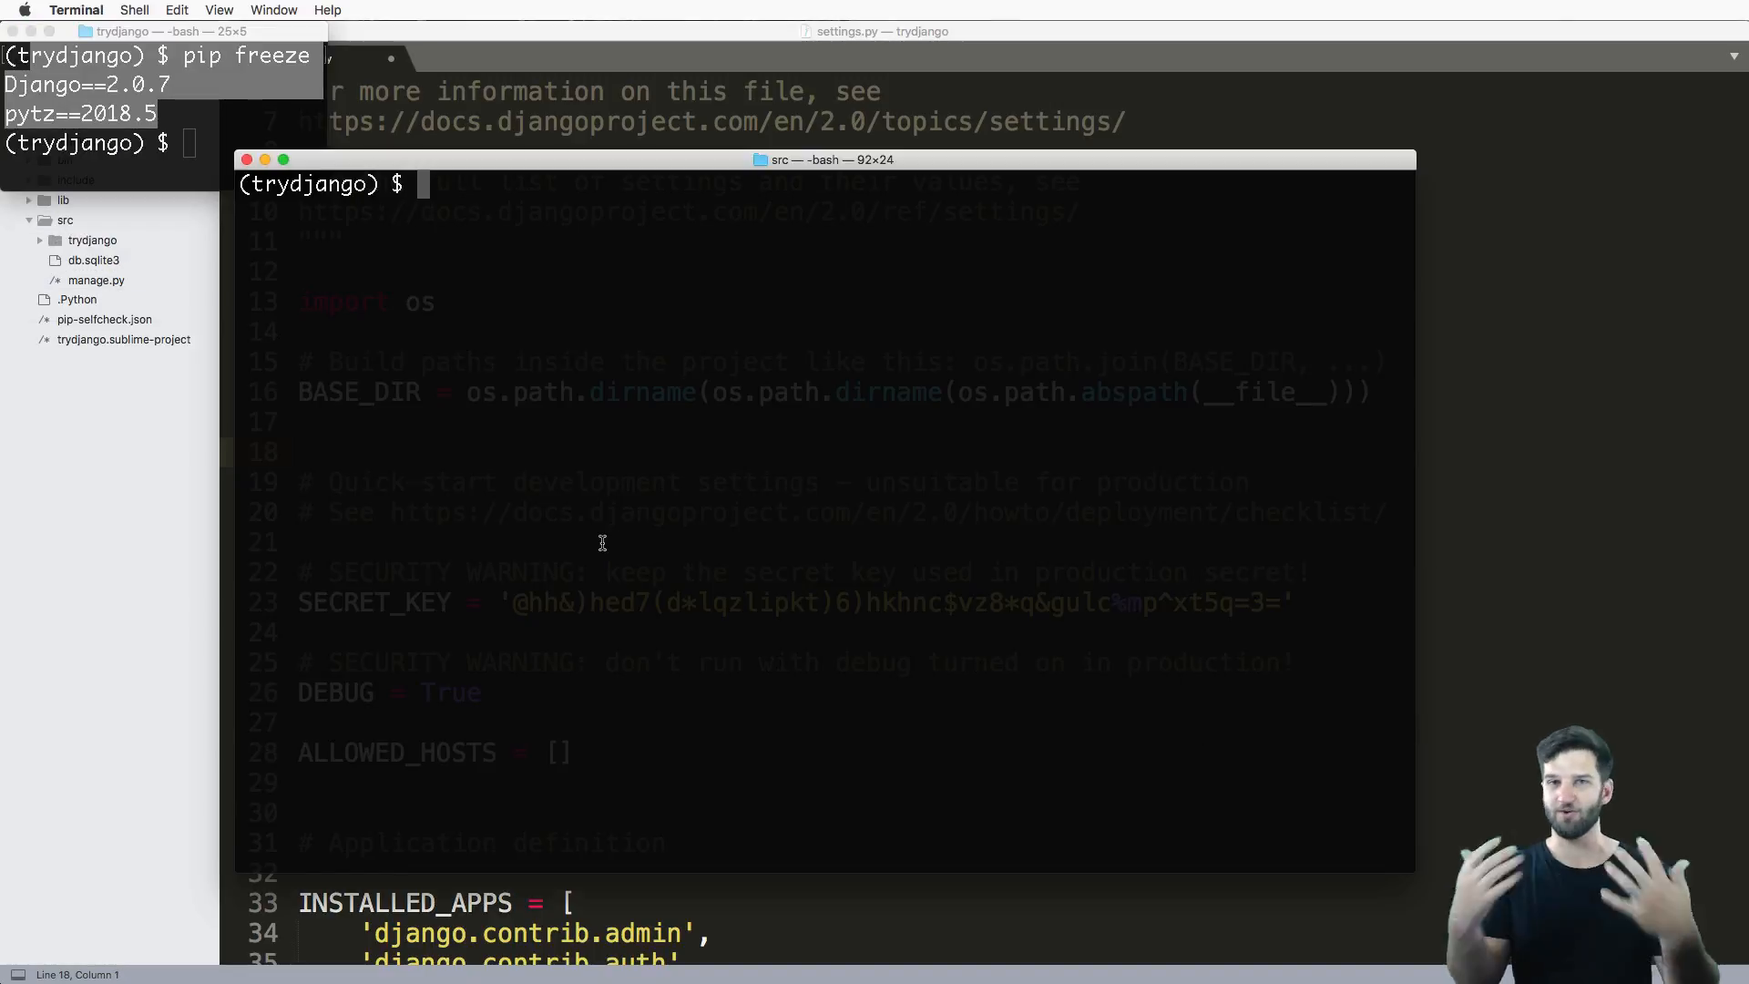
key("Return")
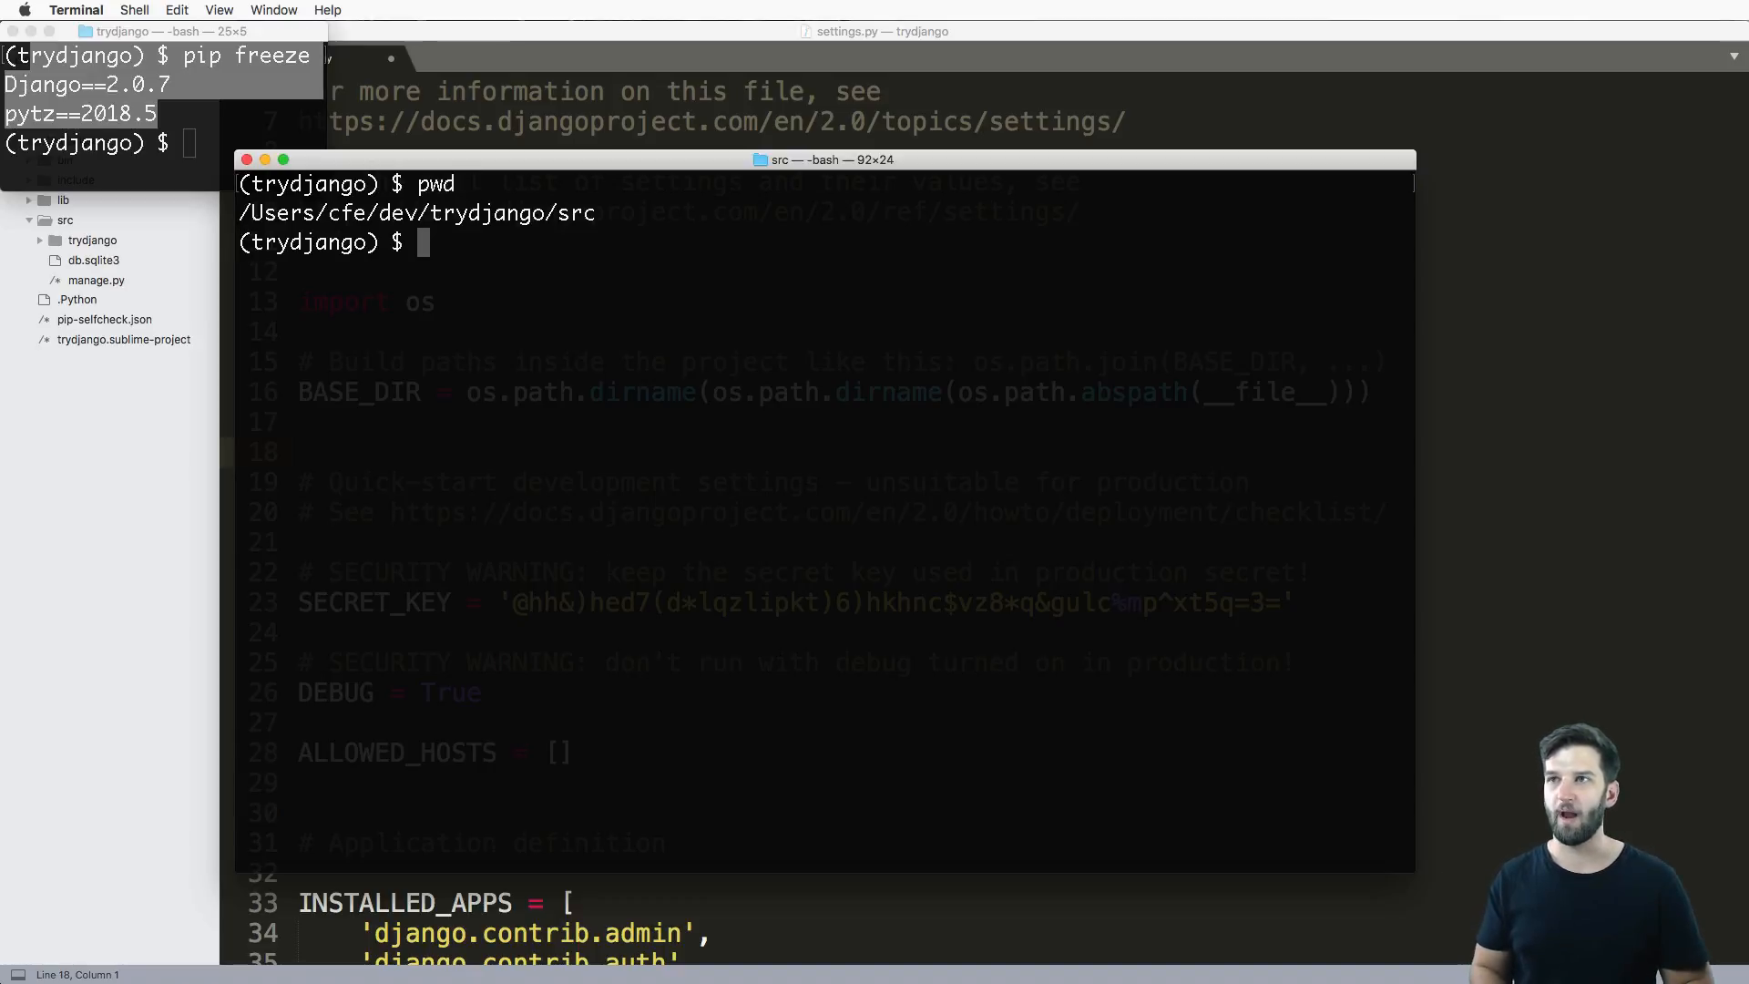
left_click_drag(595, 213, 206, 217)
key("super+c")
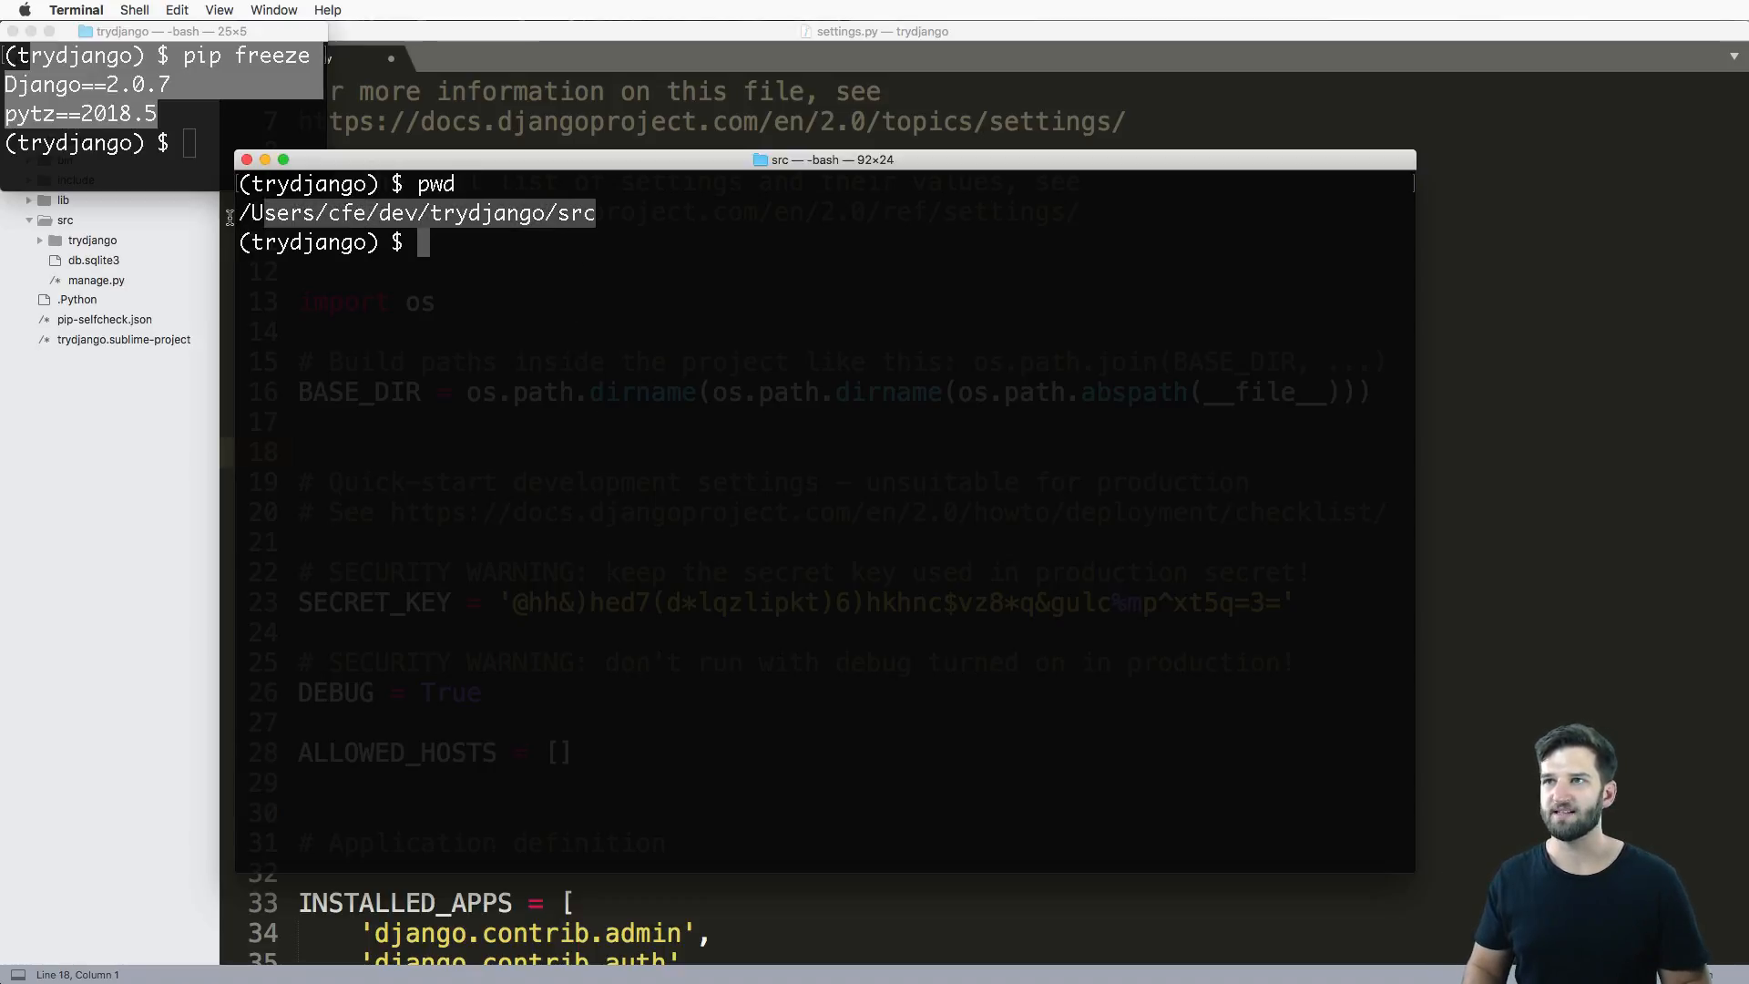
Paste the src path as a comment on line 17 below BASE_DIR, undoing trial edits to it.
left_click(1541, 474)
left_click(392, 429)
type("#")
key("super+v")
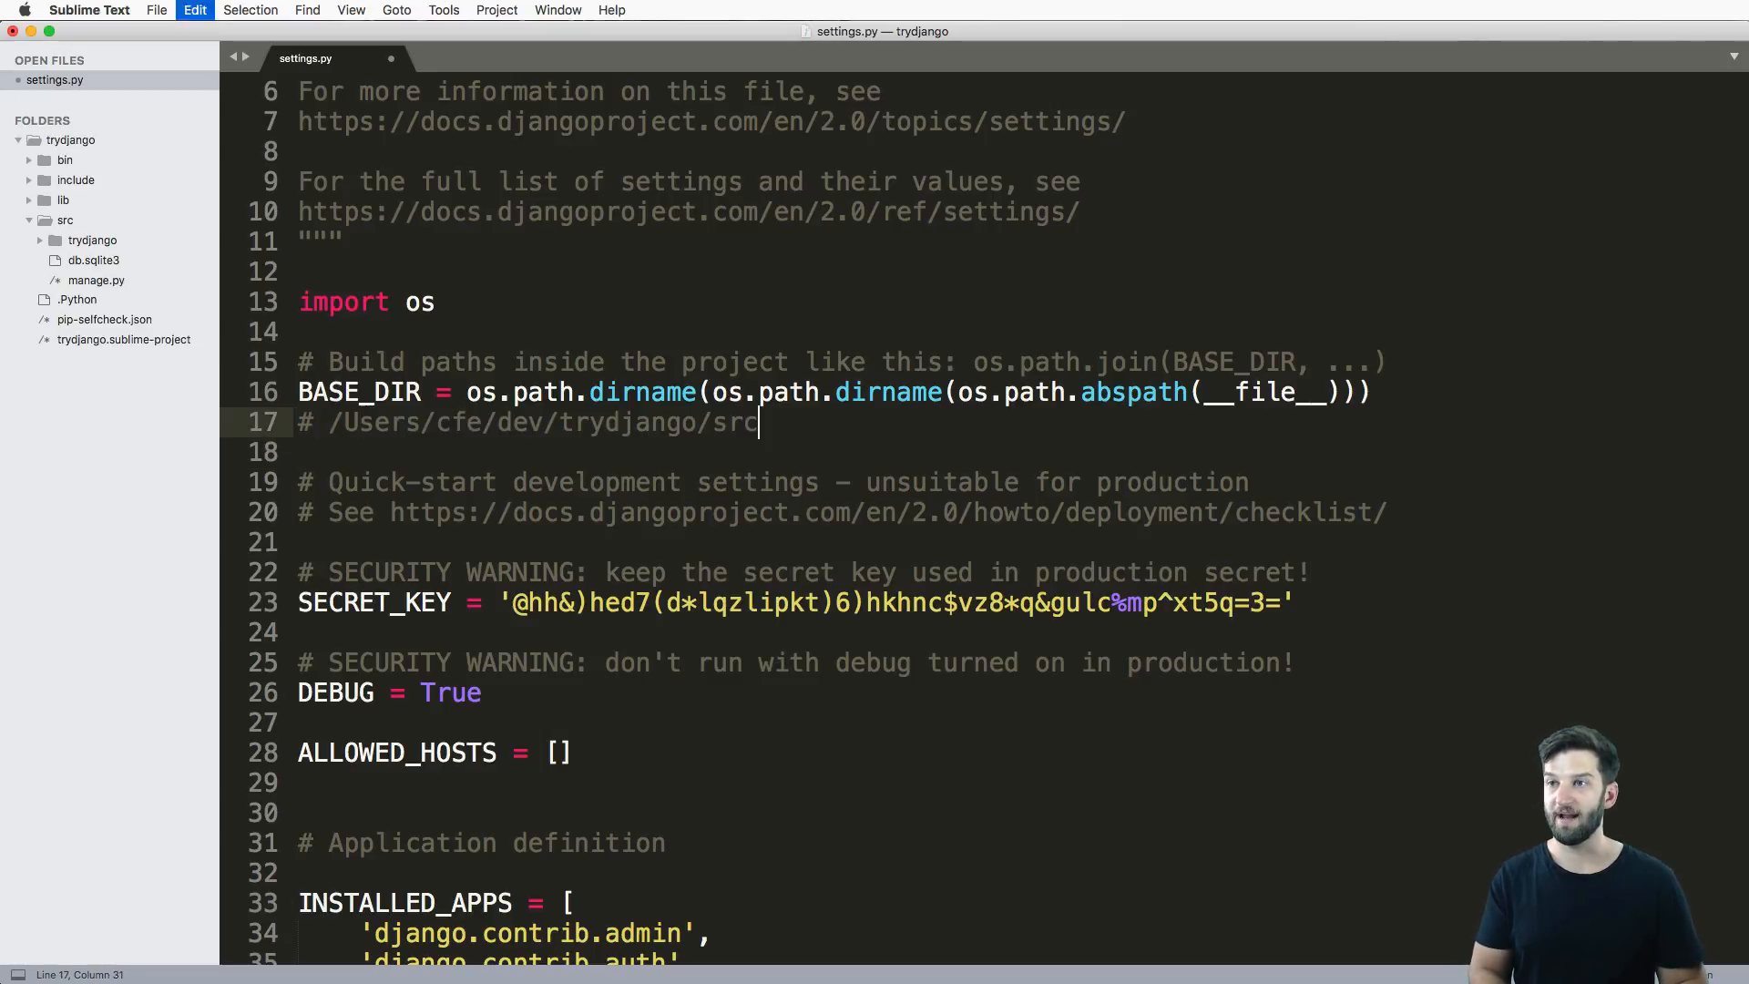
double_click(459, 422)
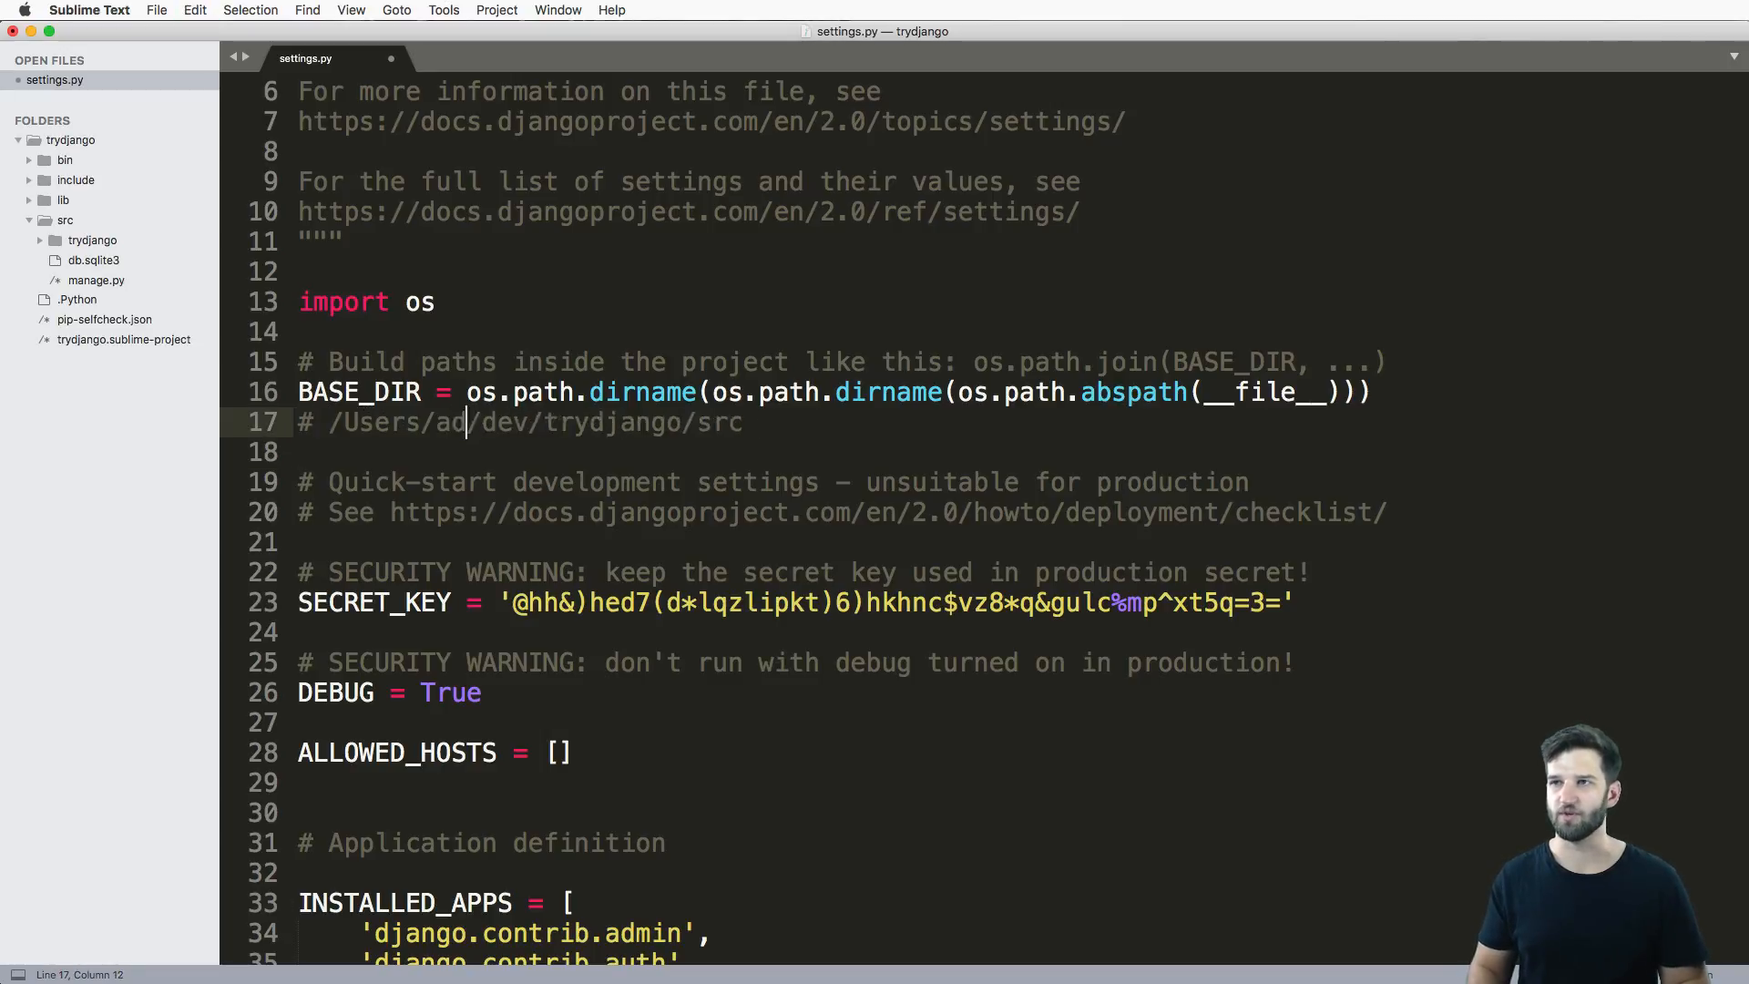
type("adf")
key("super+z")
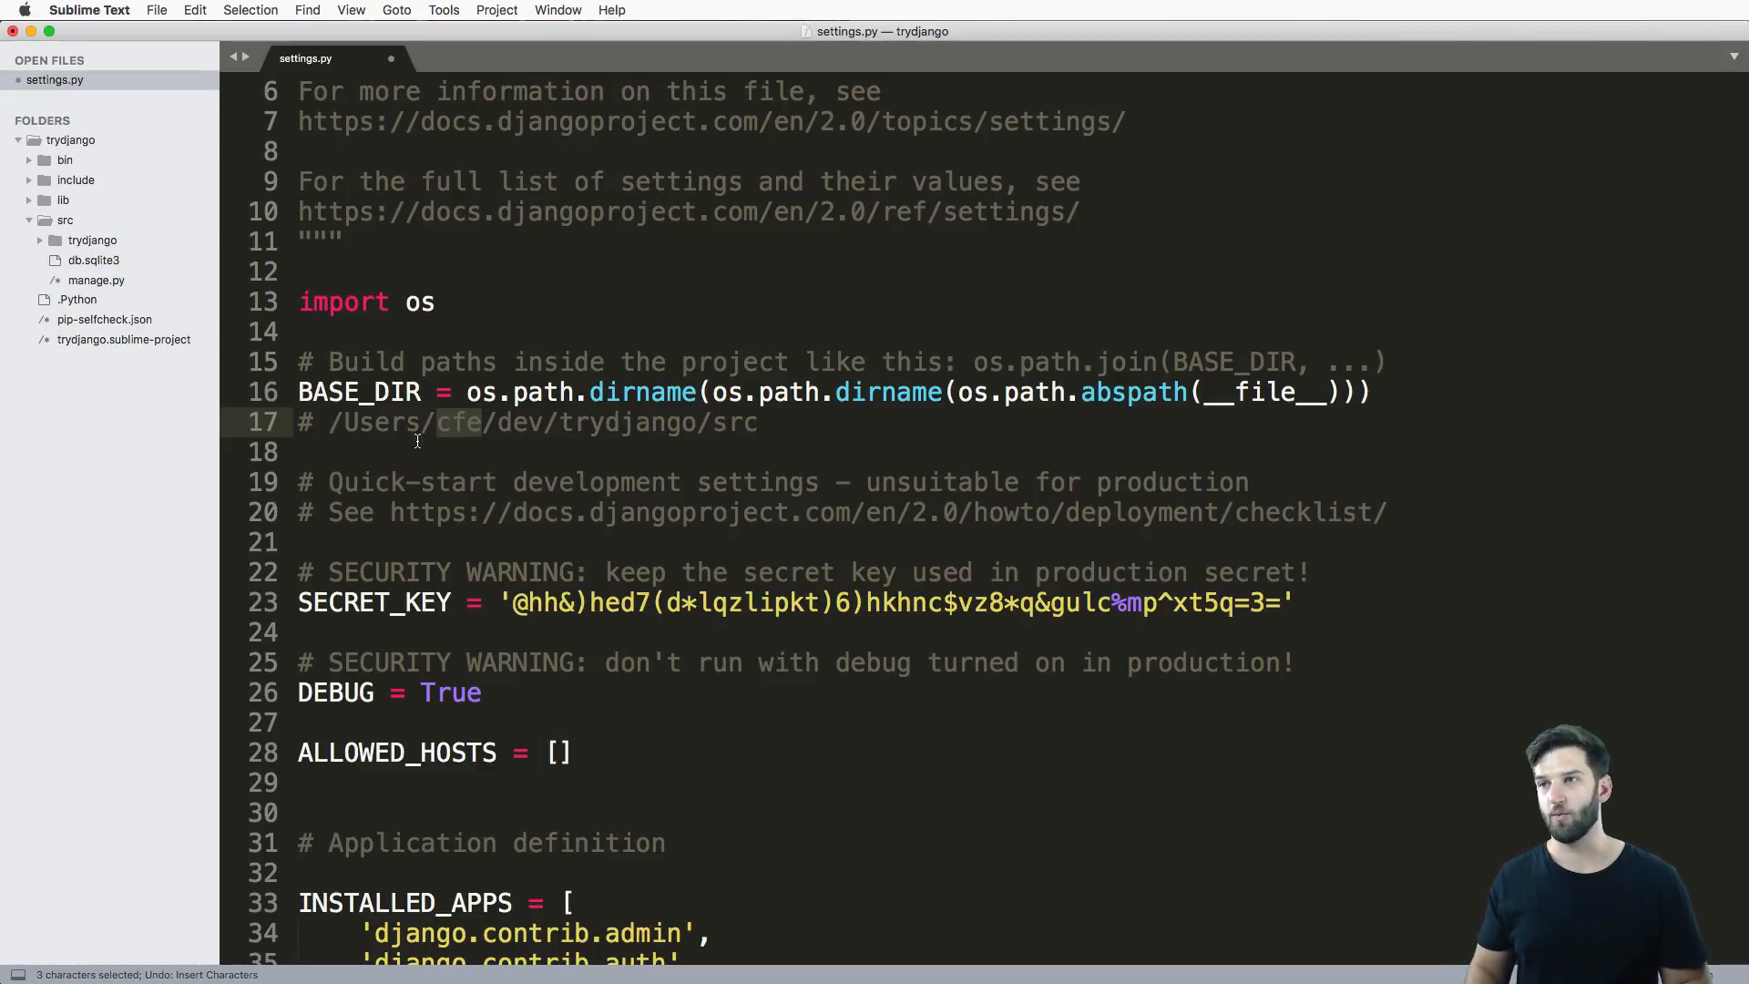
left_click(702, 421)
key("BackSpace")
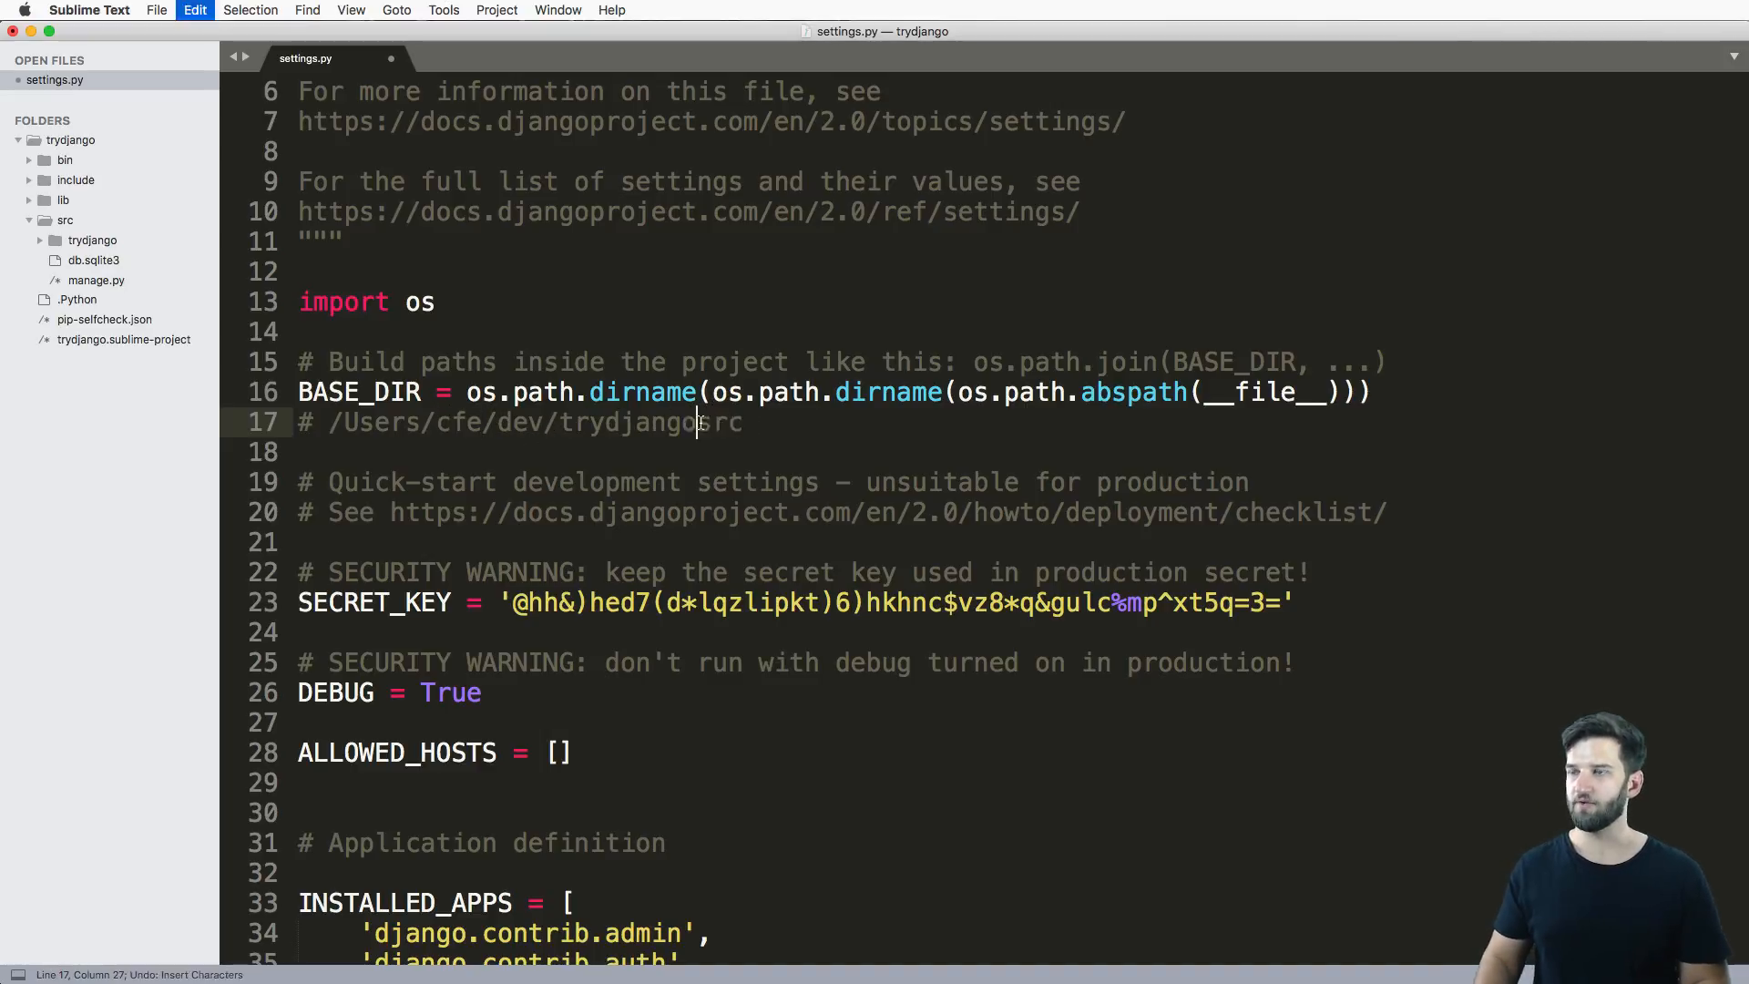
key("super+z")
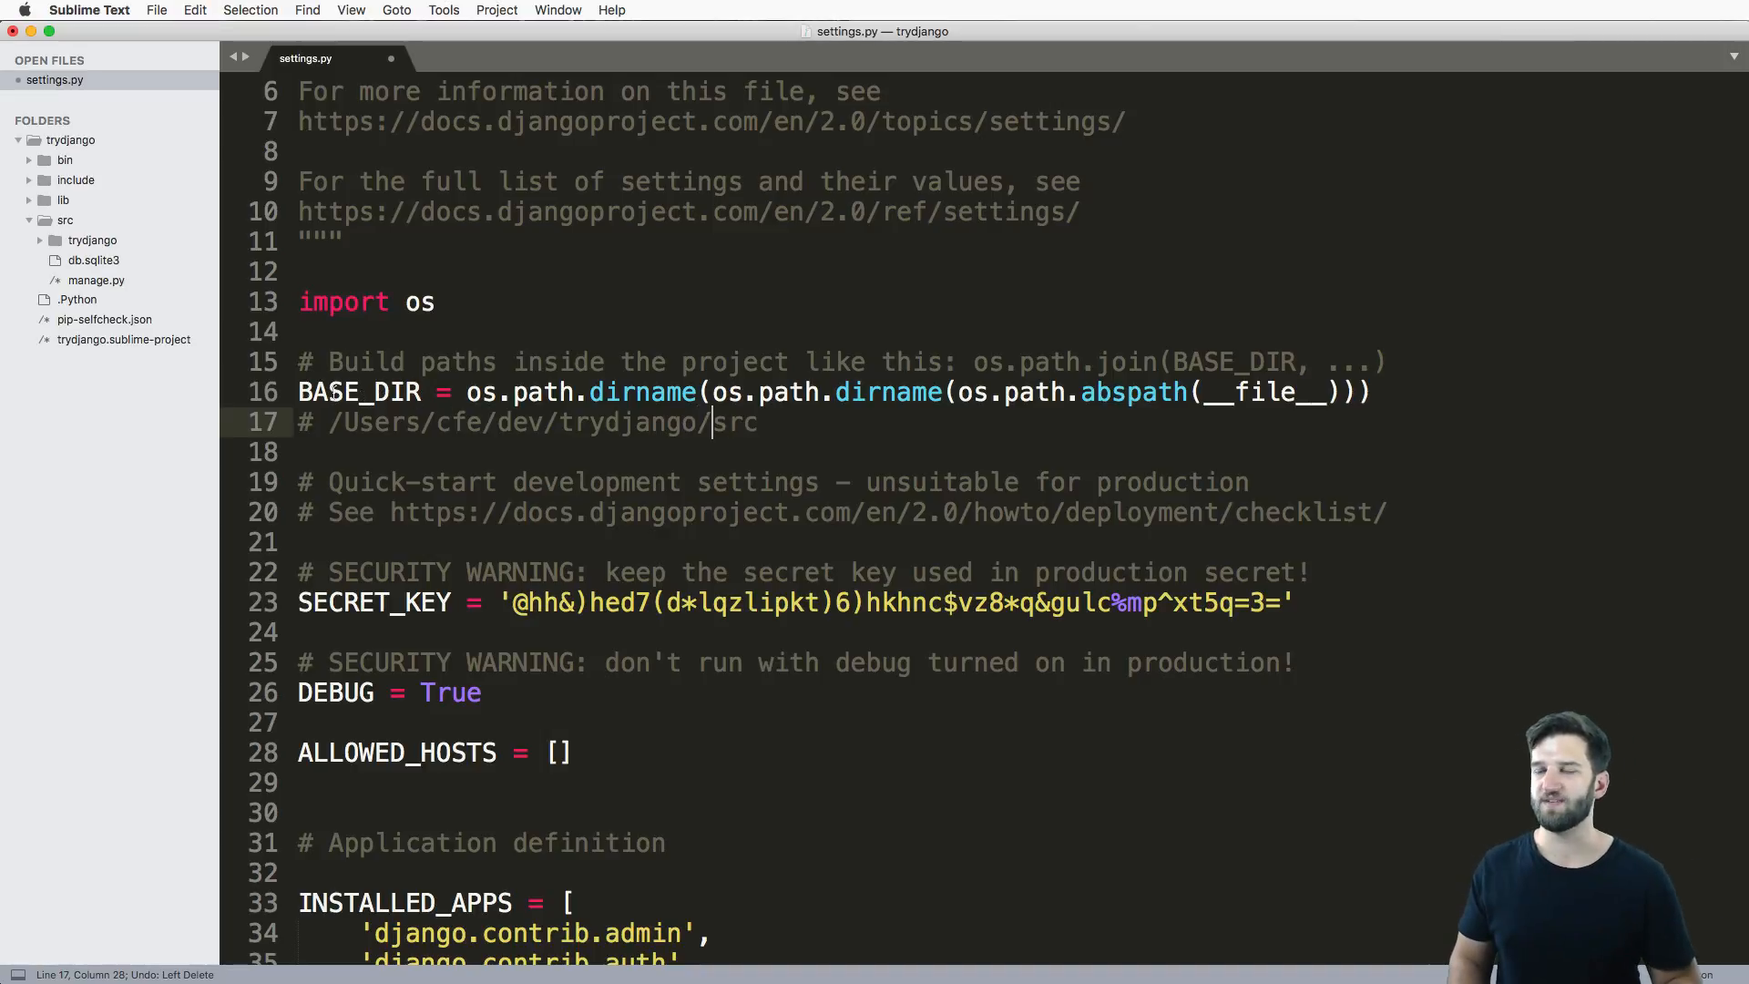
left_click(327, 393)
key("super+d")
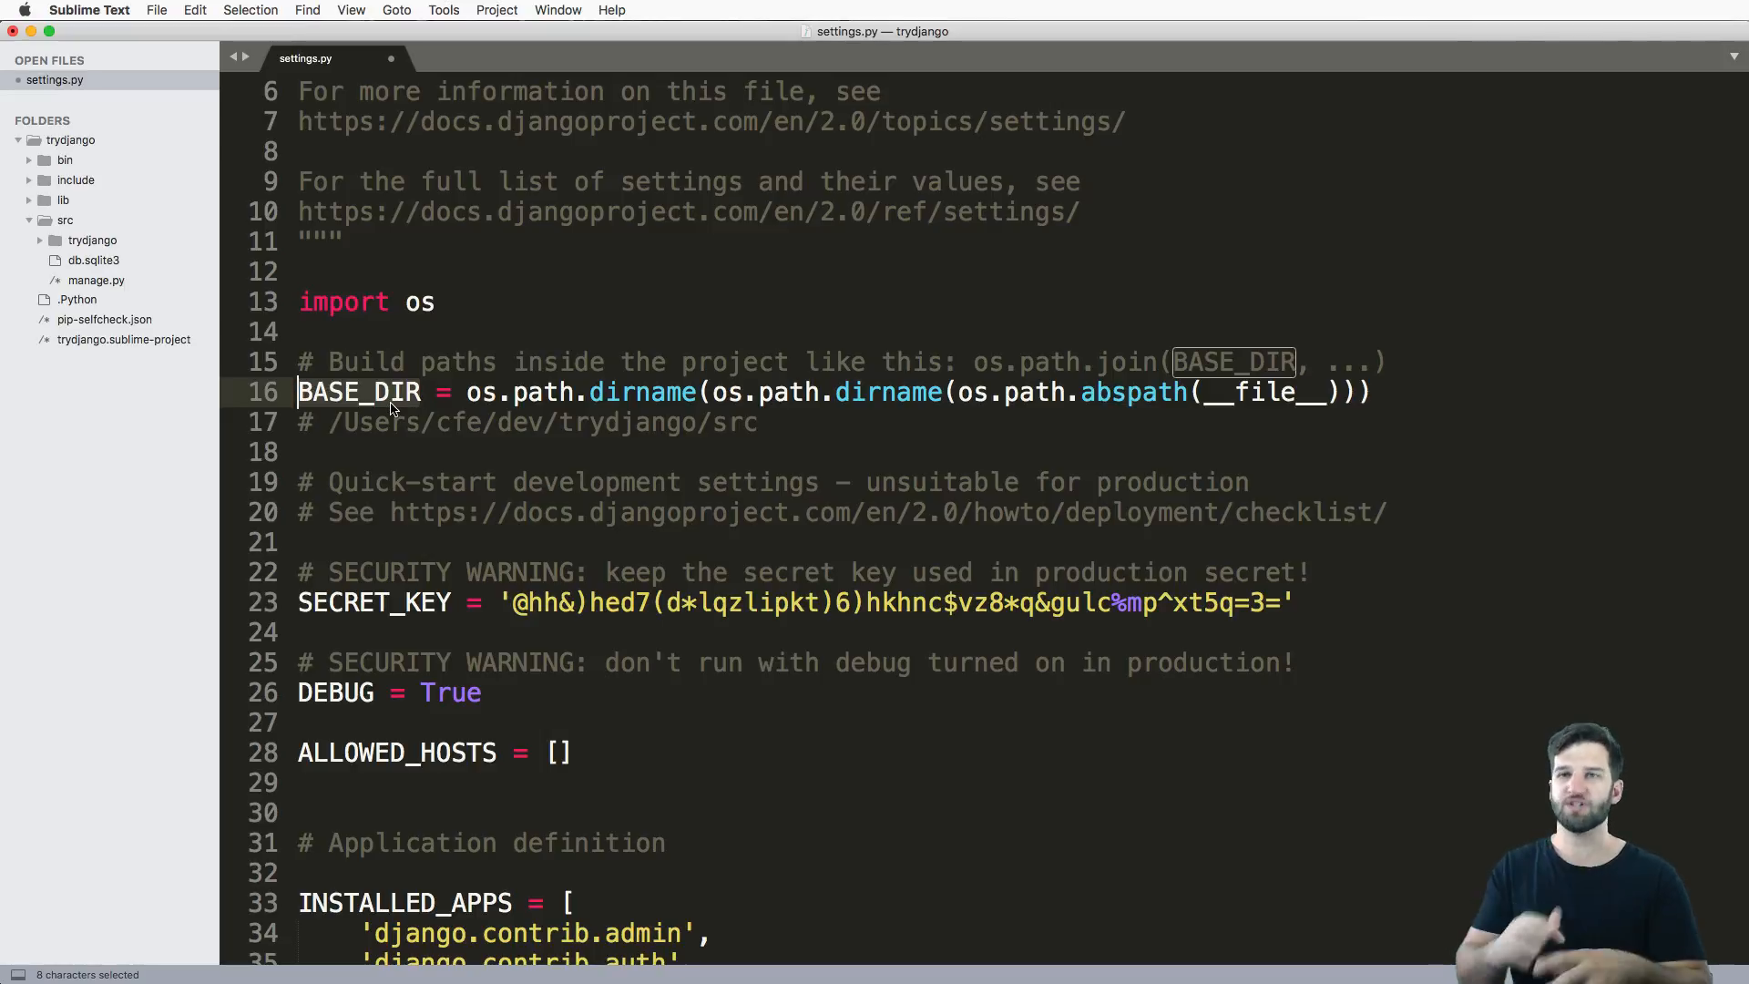
Replace the path comment with print(BASE_DIR) and save settings.py.
left_click(699, 421)
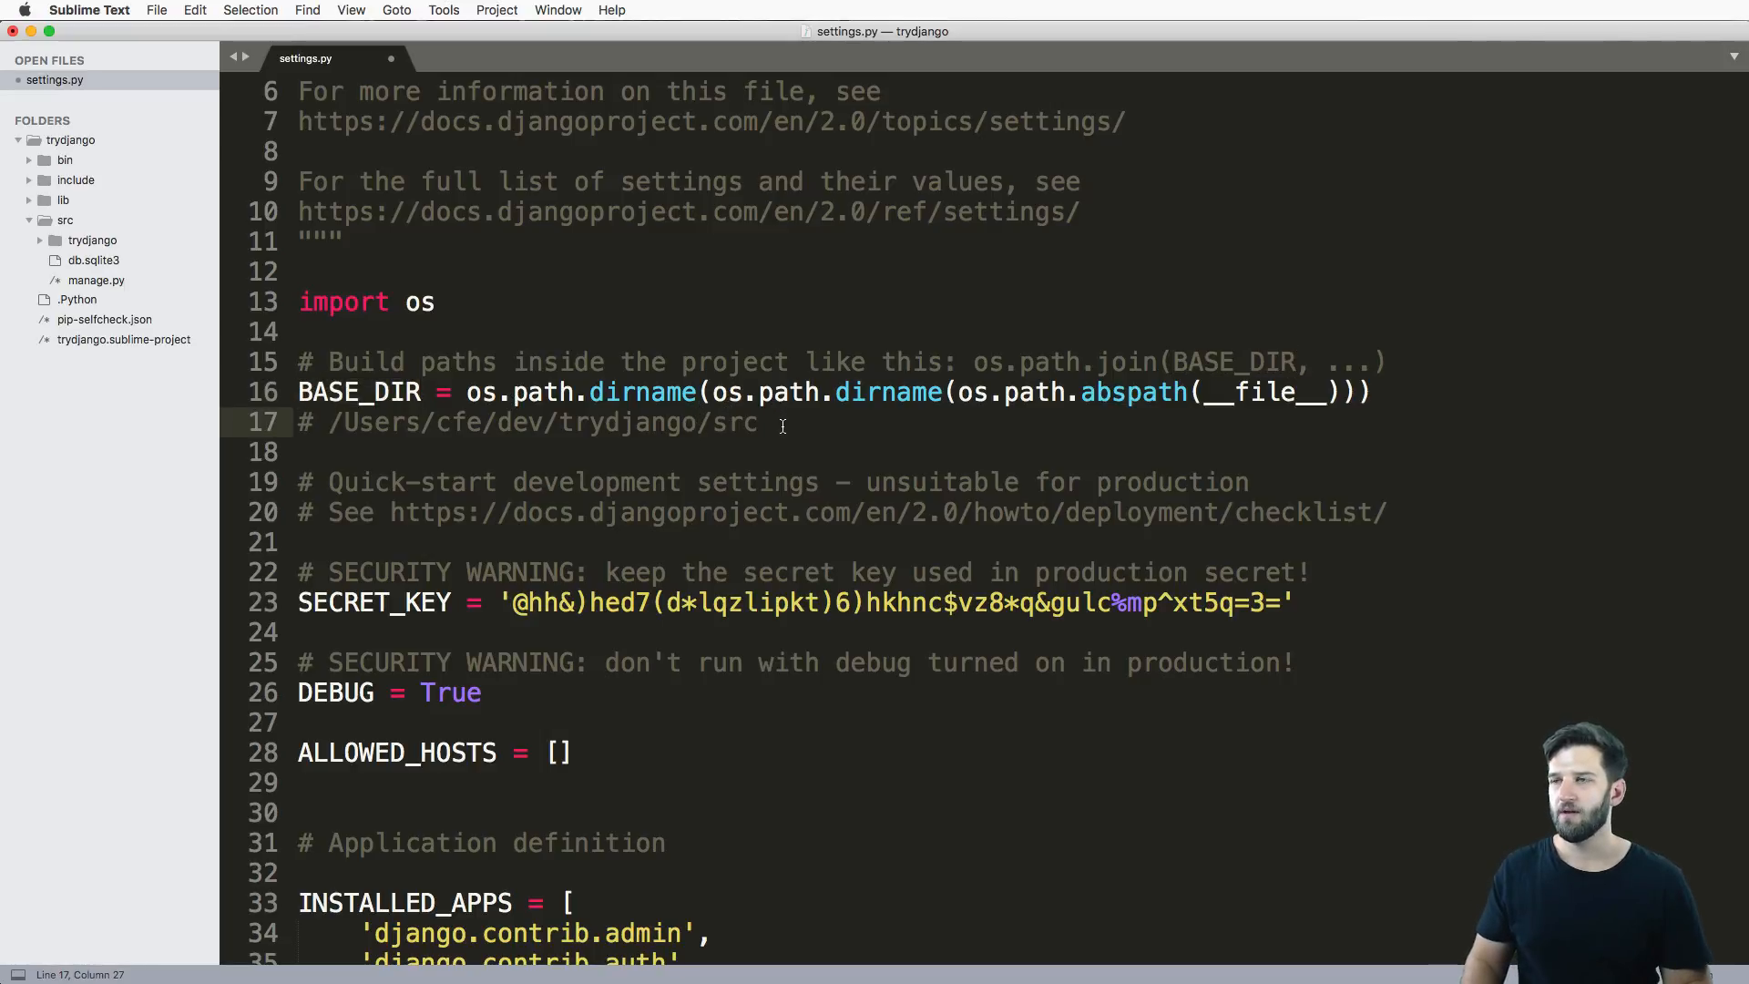
left_click_drag(766, 422, 298, 422)
type("print(b")
key("BackSpace")
double_click(338, 393)
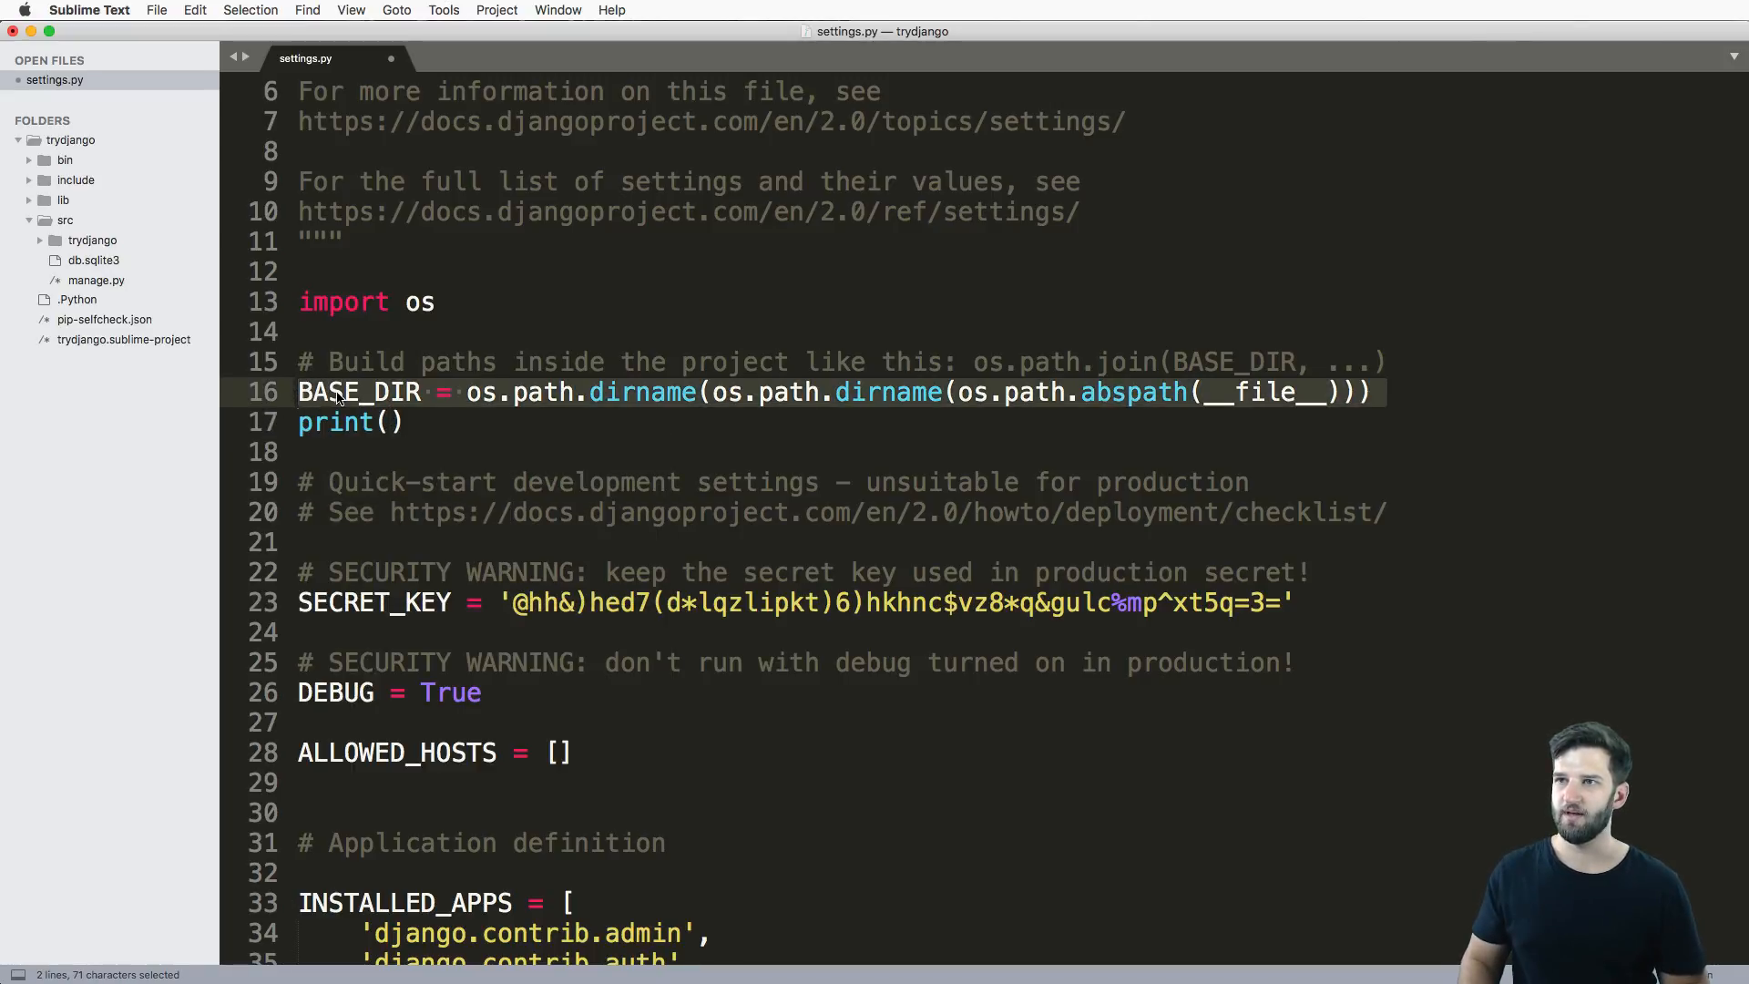
key("super+c")
left_click(396, 422)
key("super+v")
key("super+s")
key("super+Tab")
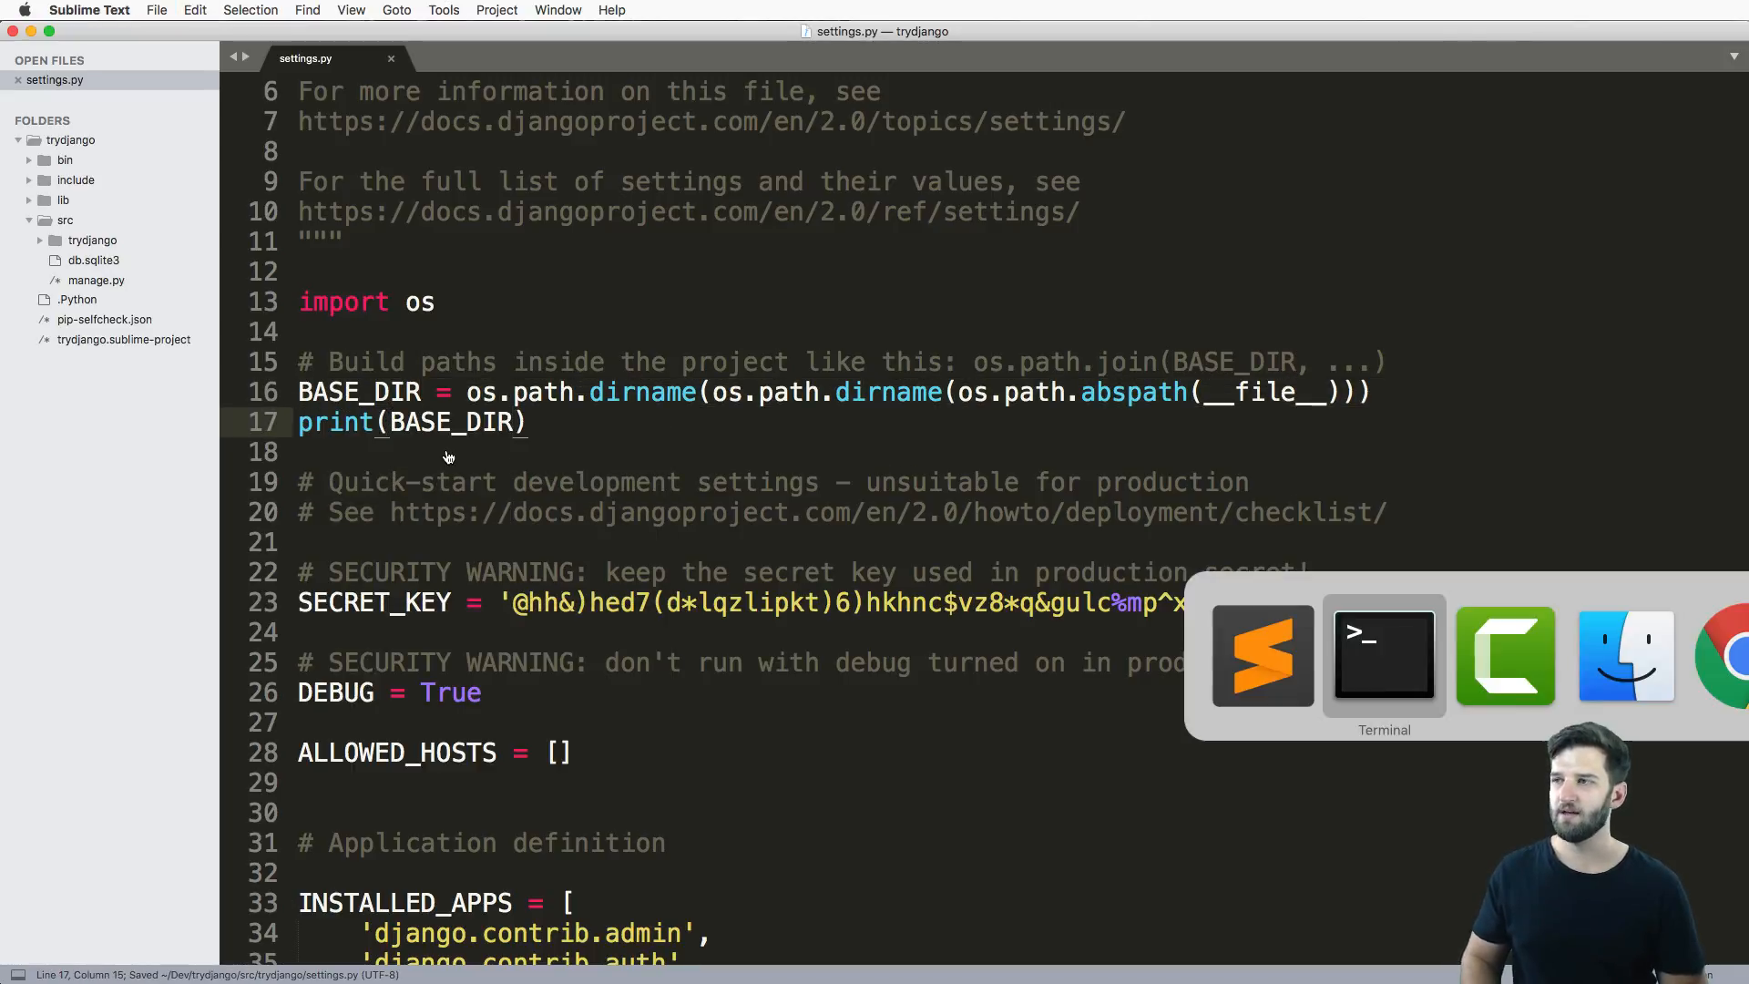
type("pwd")
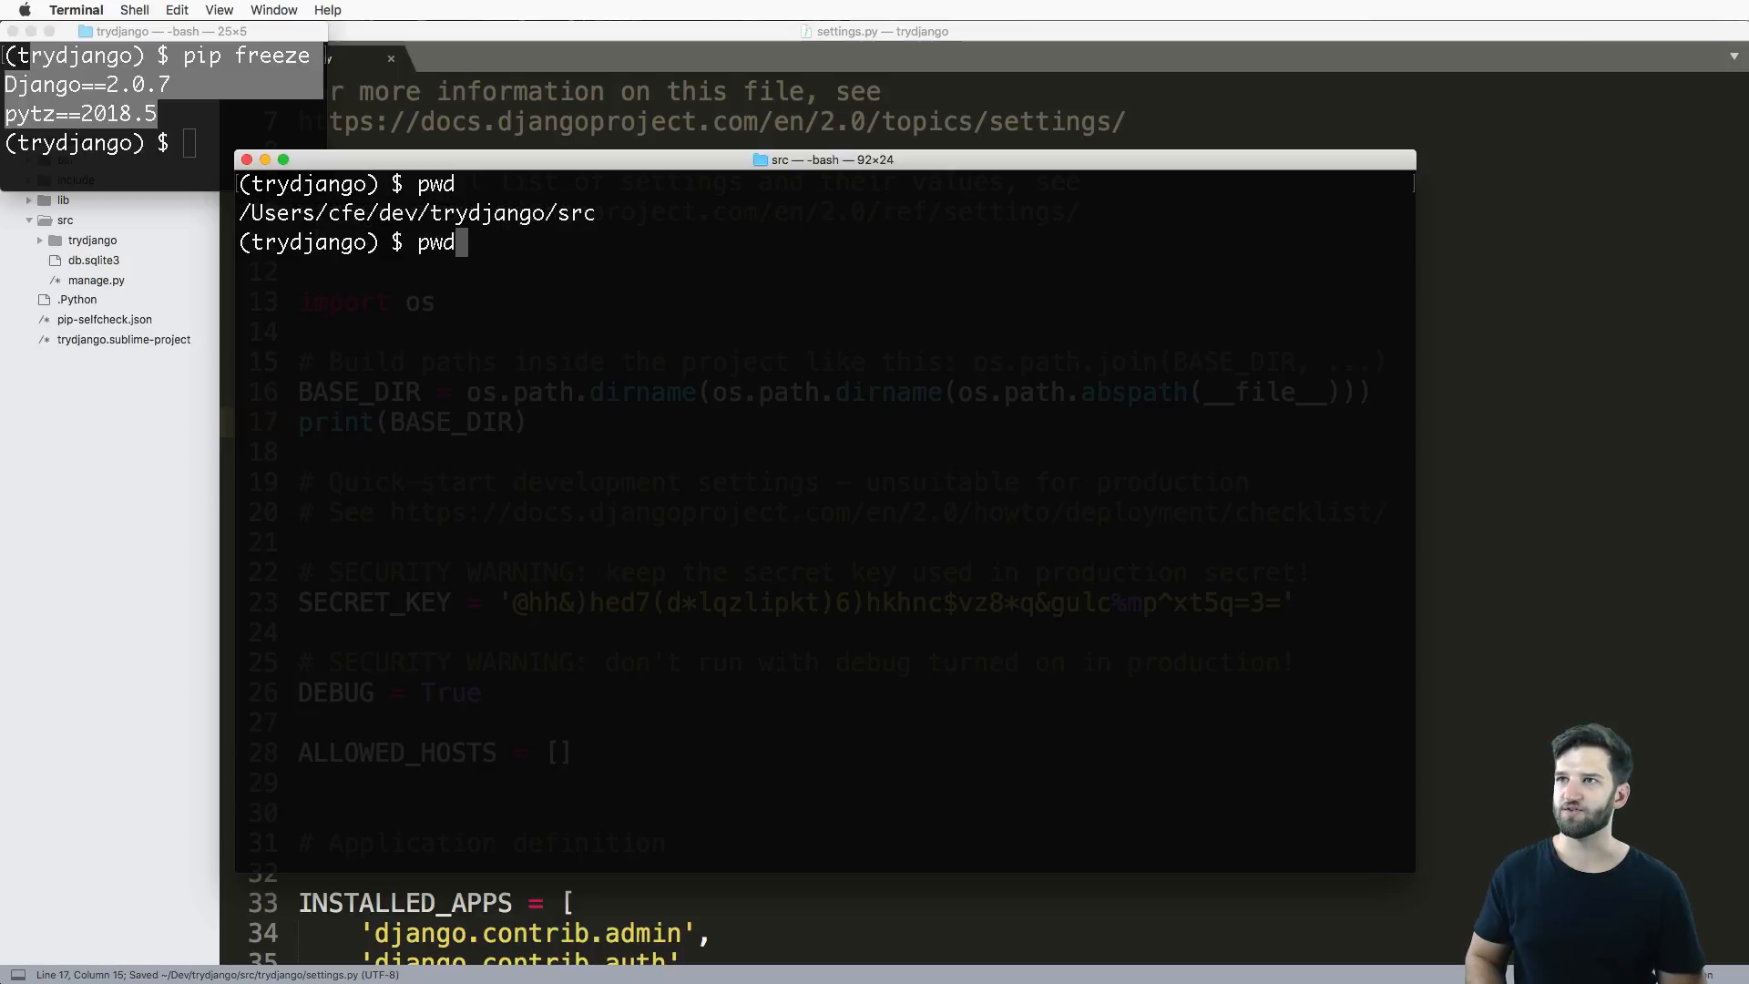
Run python manage.py runserver and highlight the printed BASE_DIR src path in Terminal.
key("BackSpace")
key("BackSpace")
key("BackSpace")
type("python manage.py runserver")
key("Return")
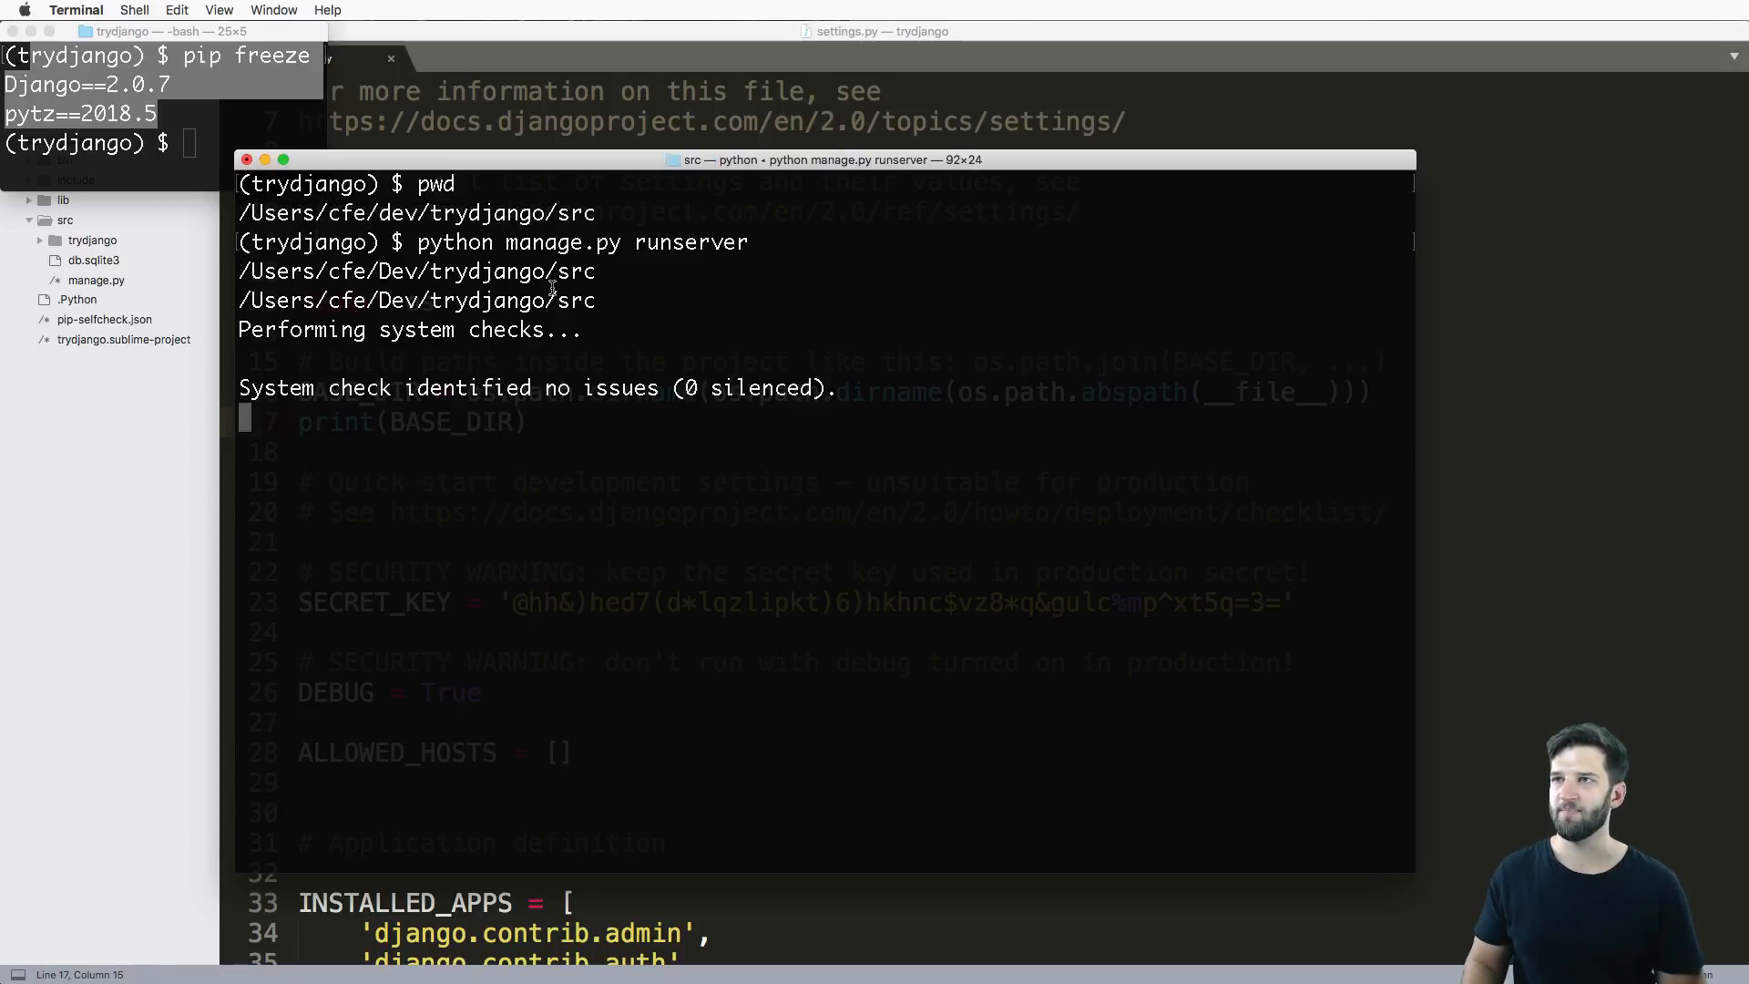
left_click_drag(603, 301, 253, 271)
key("super+Tab")
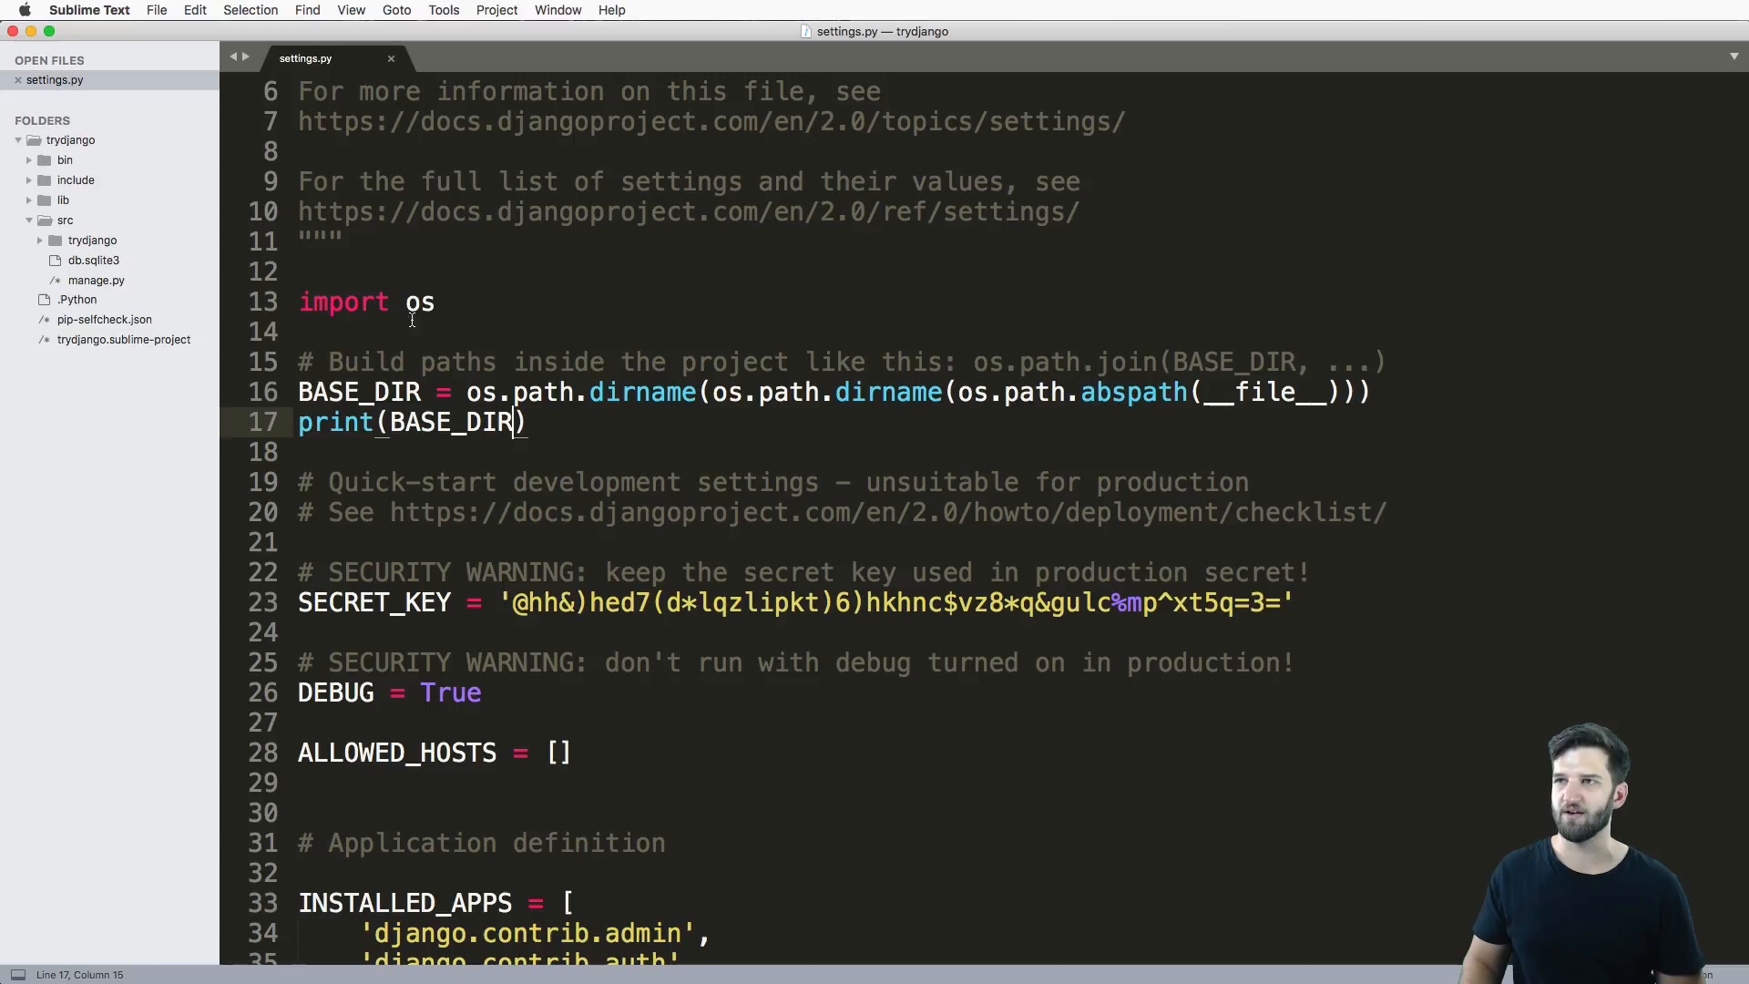
key("super+Tab")
left_click(546, 298)
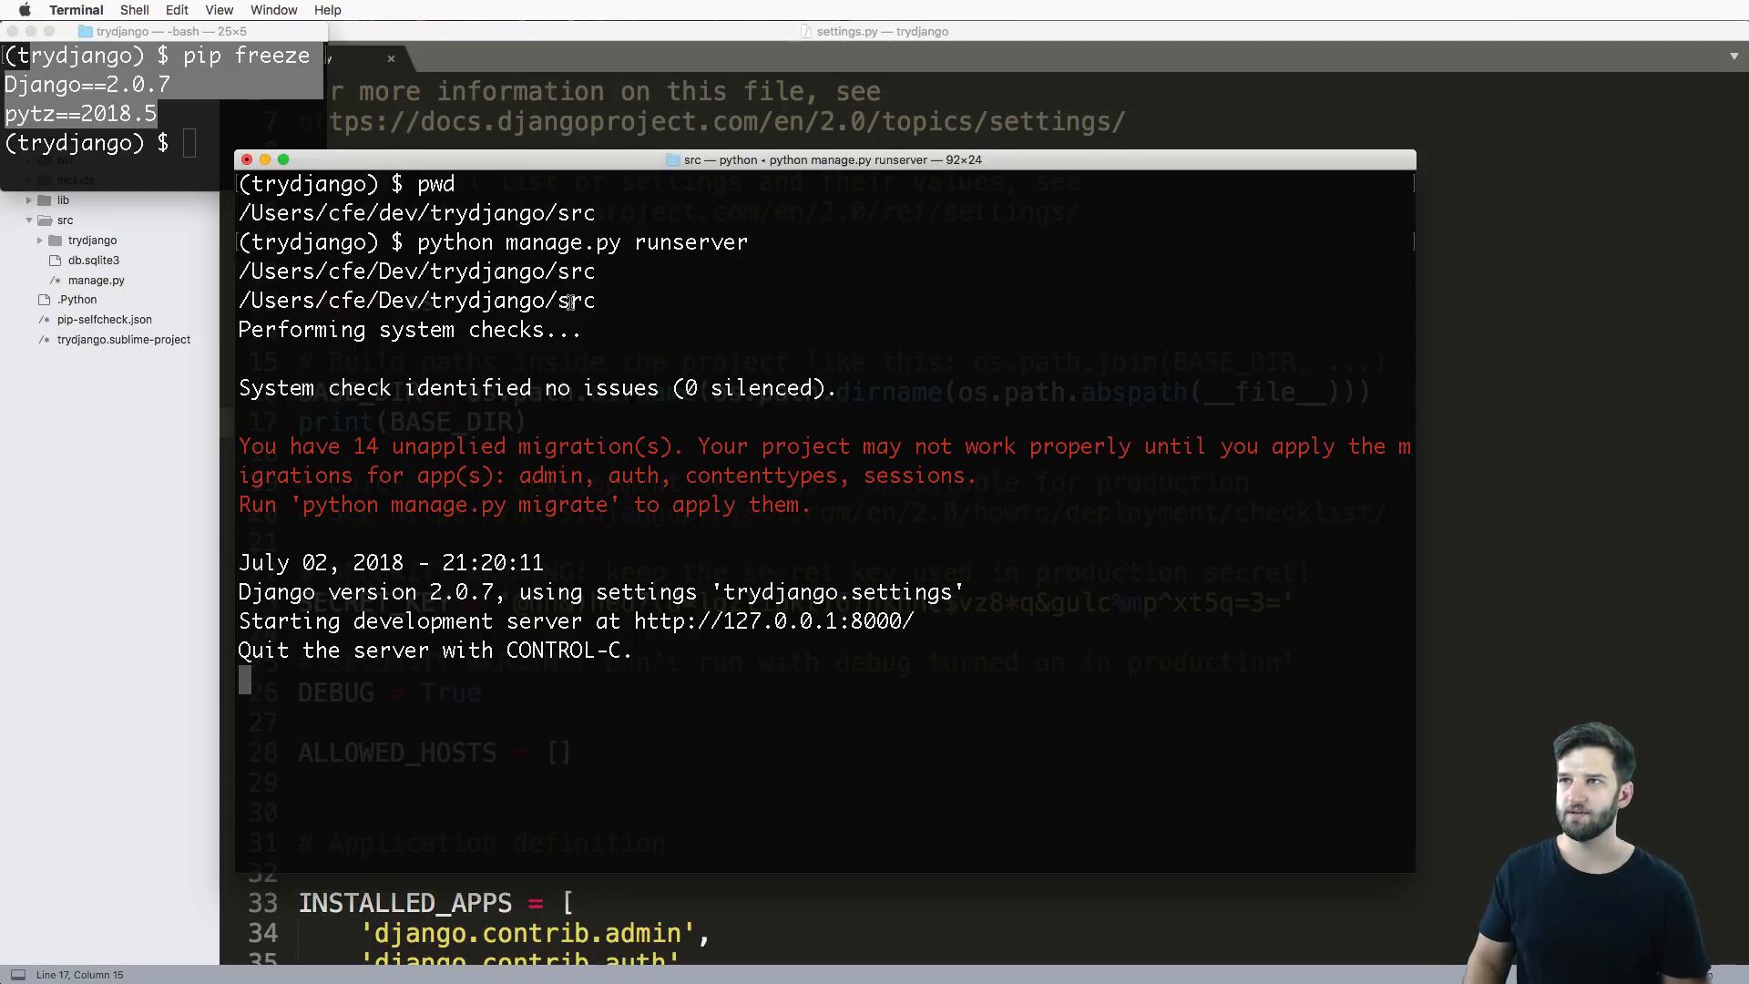
left_click_drag(598, 214, 185, 213)
Delete the print(BASE_DIR) debugging line from settings.py, leaving blank lines.
key("super+Tab")
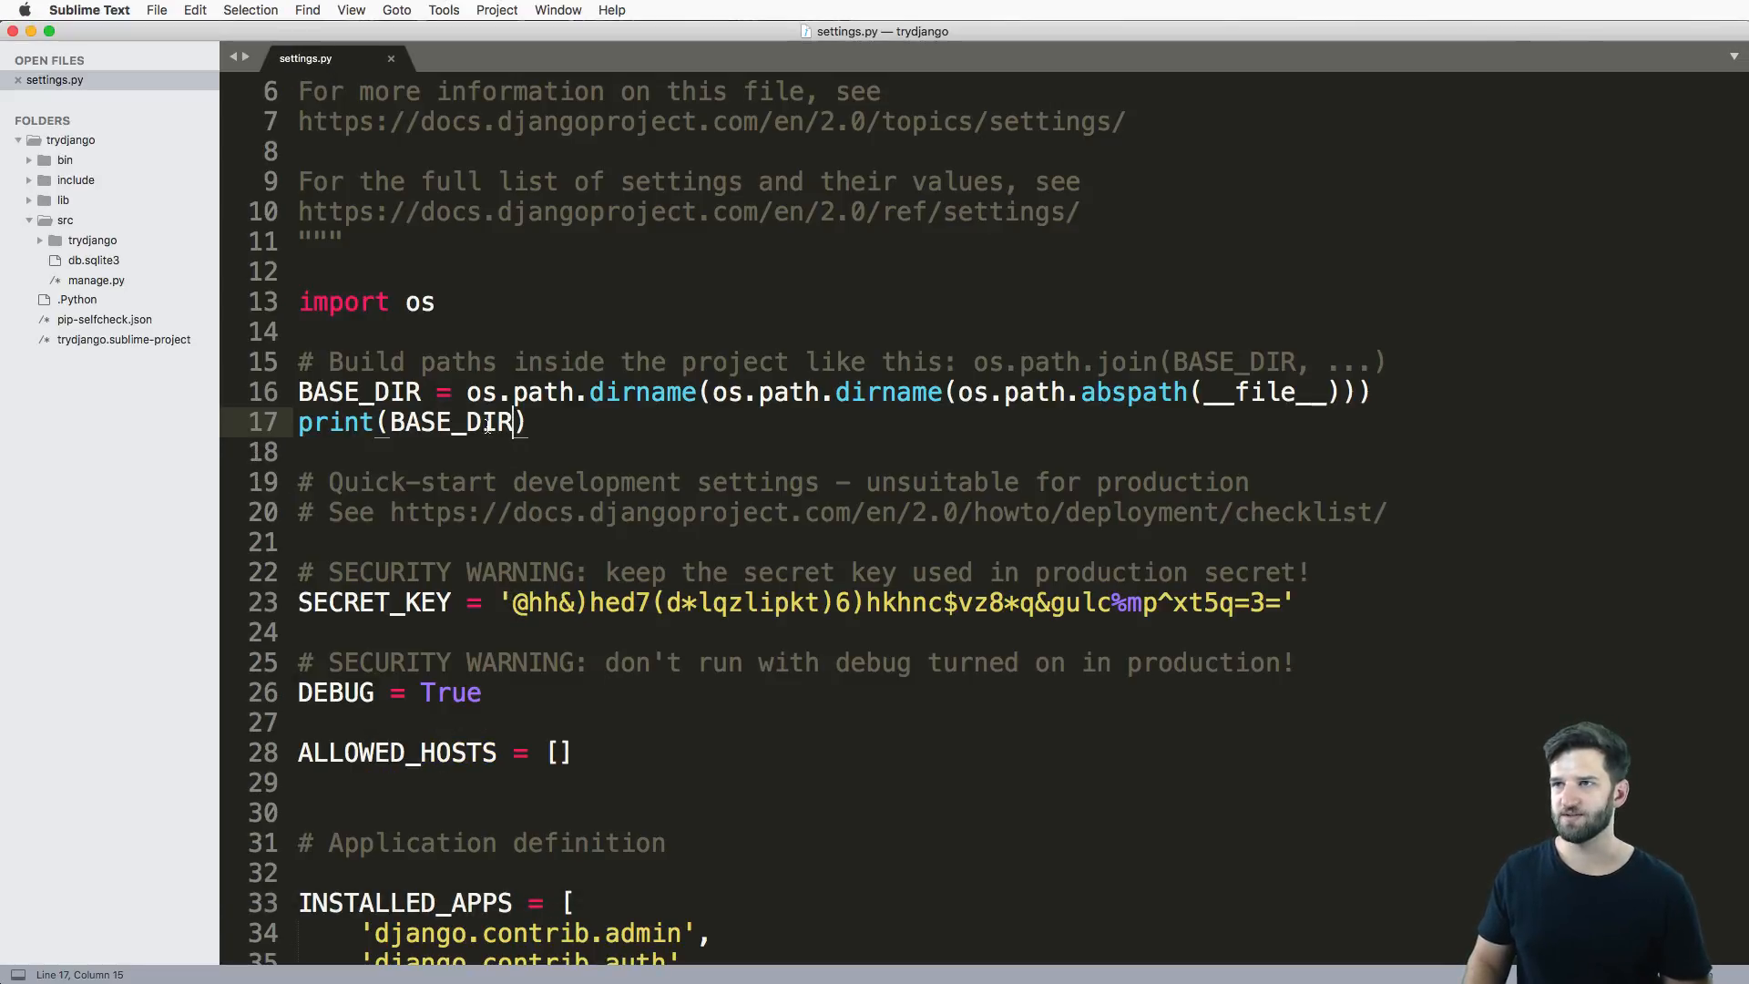
key("super+shift+Left")
key("BackSpace")
key("Return")
scroll(379, 503, "down", 3)
scroll(378, 500, "down", 1)
double_click(361, 461)
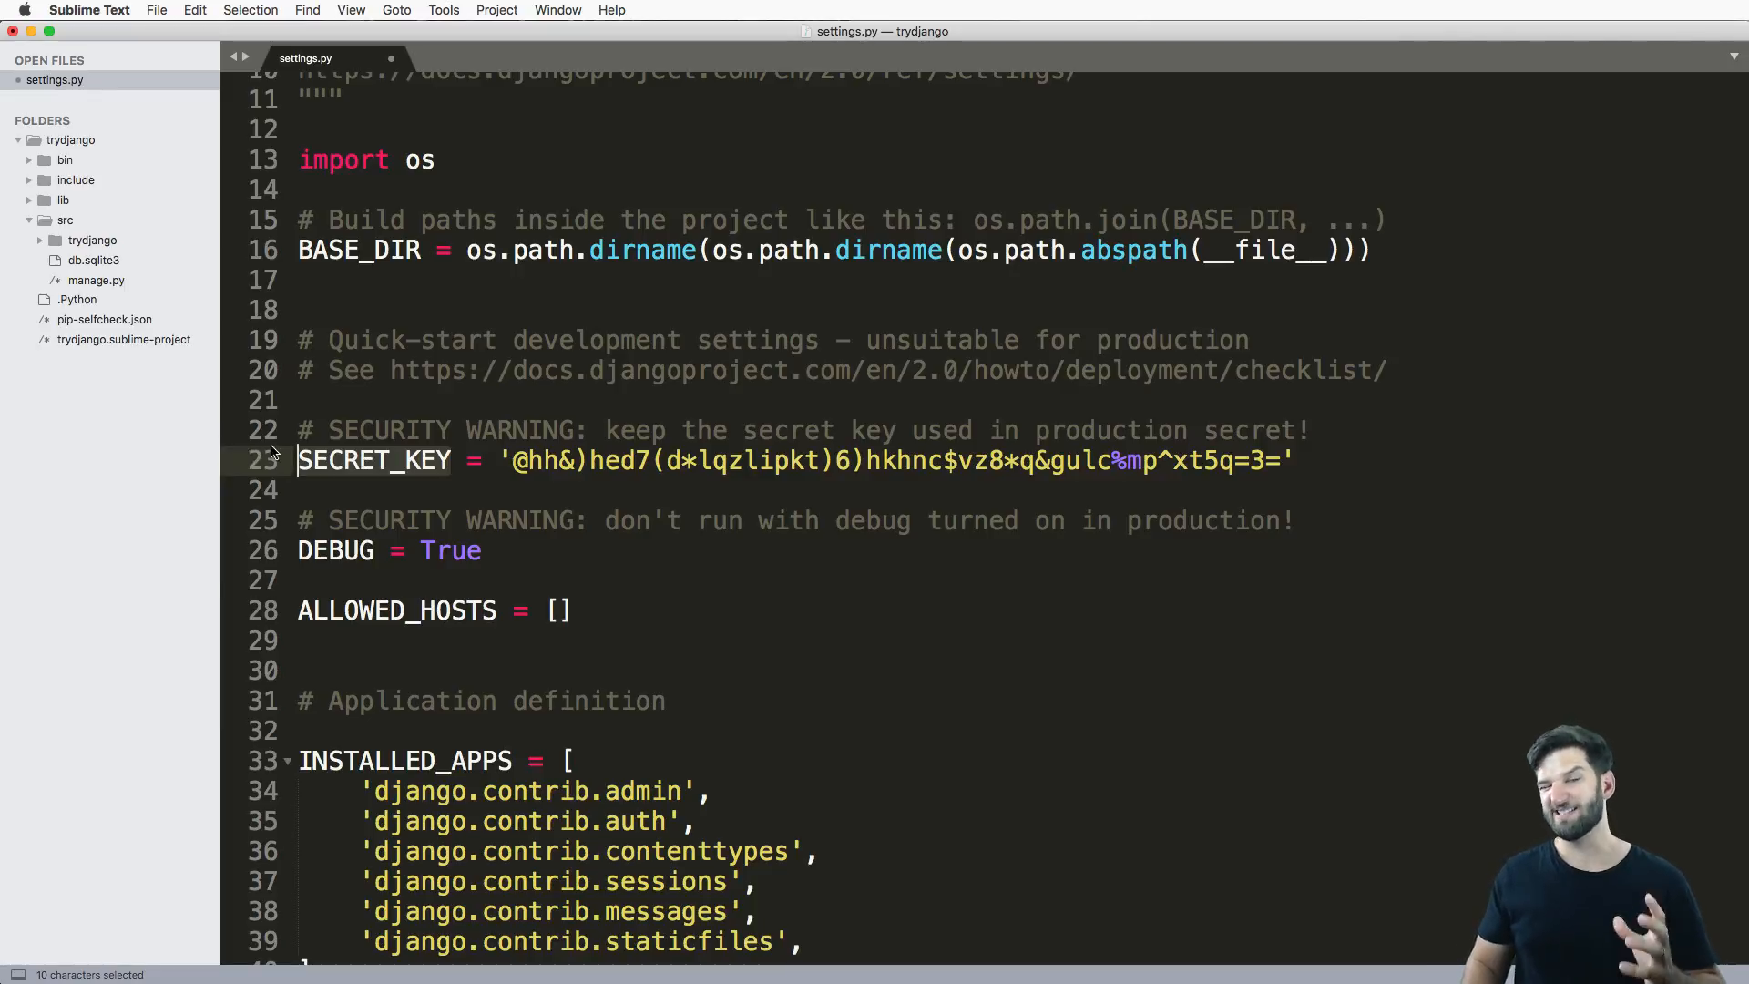
left_click(1010, 498)
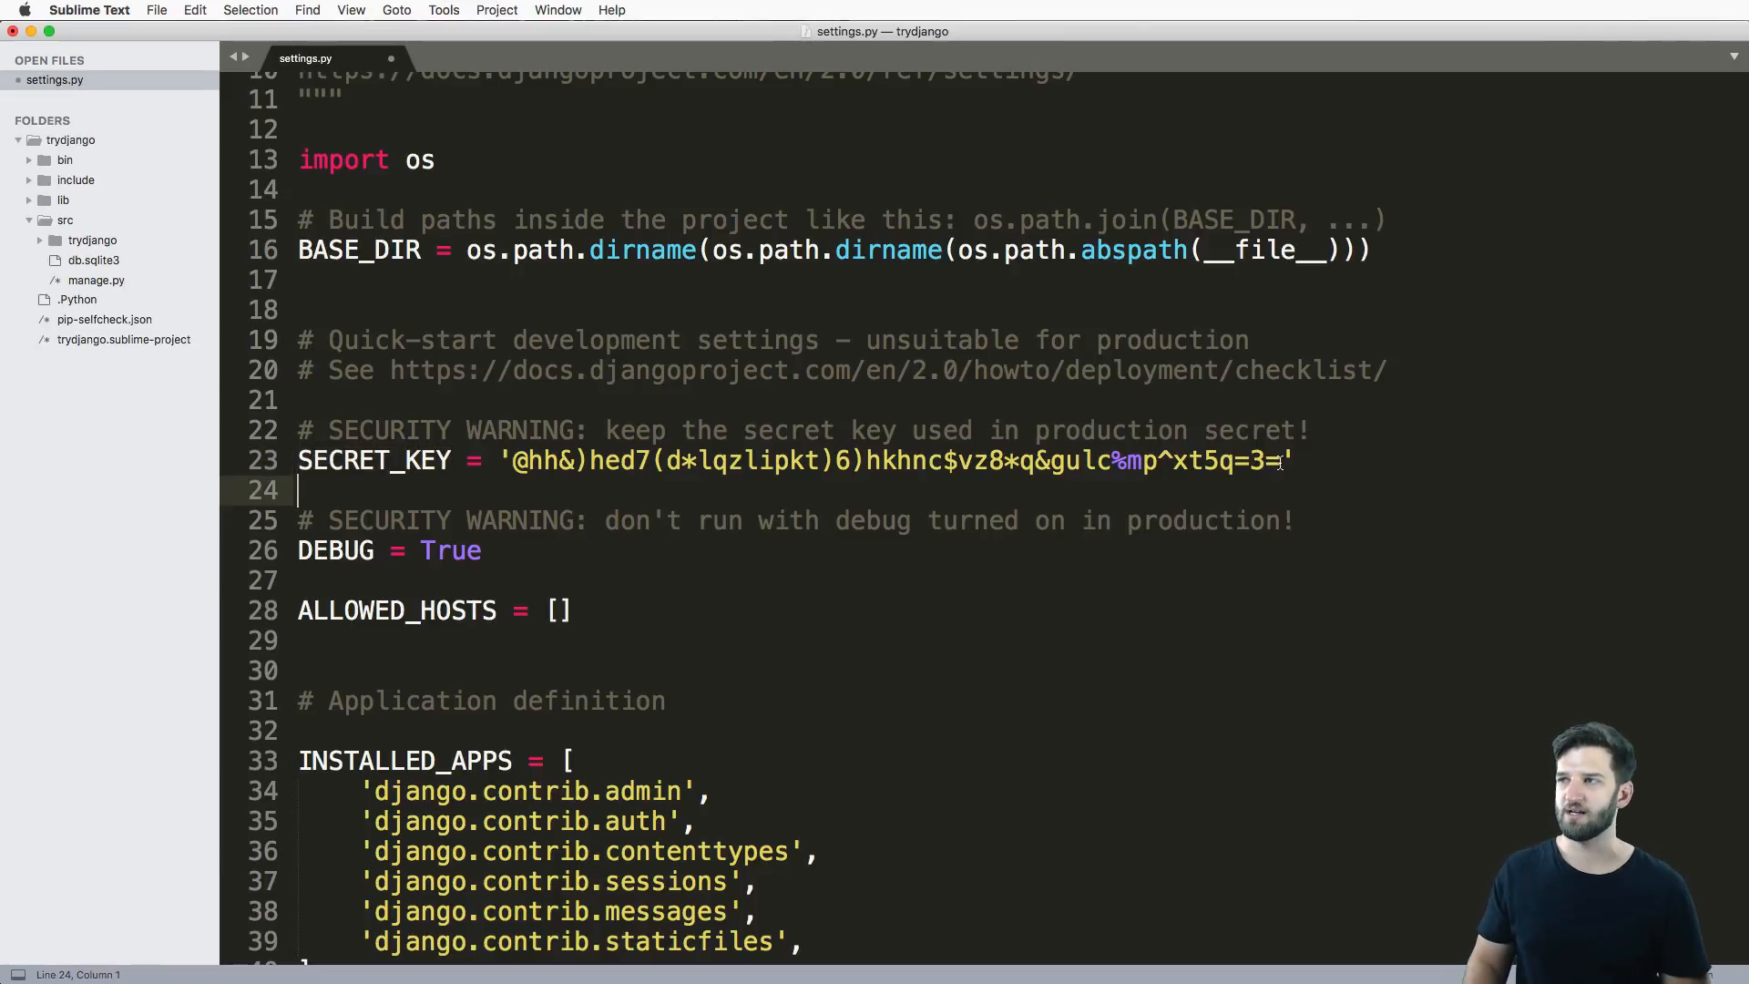
left_click_drag(1282, 460, 591, 460)
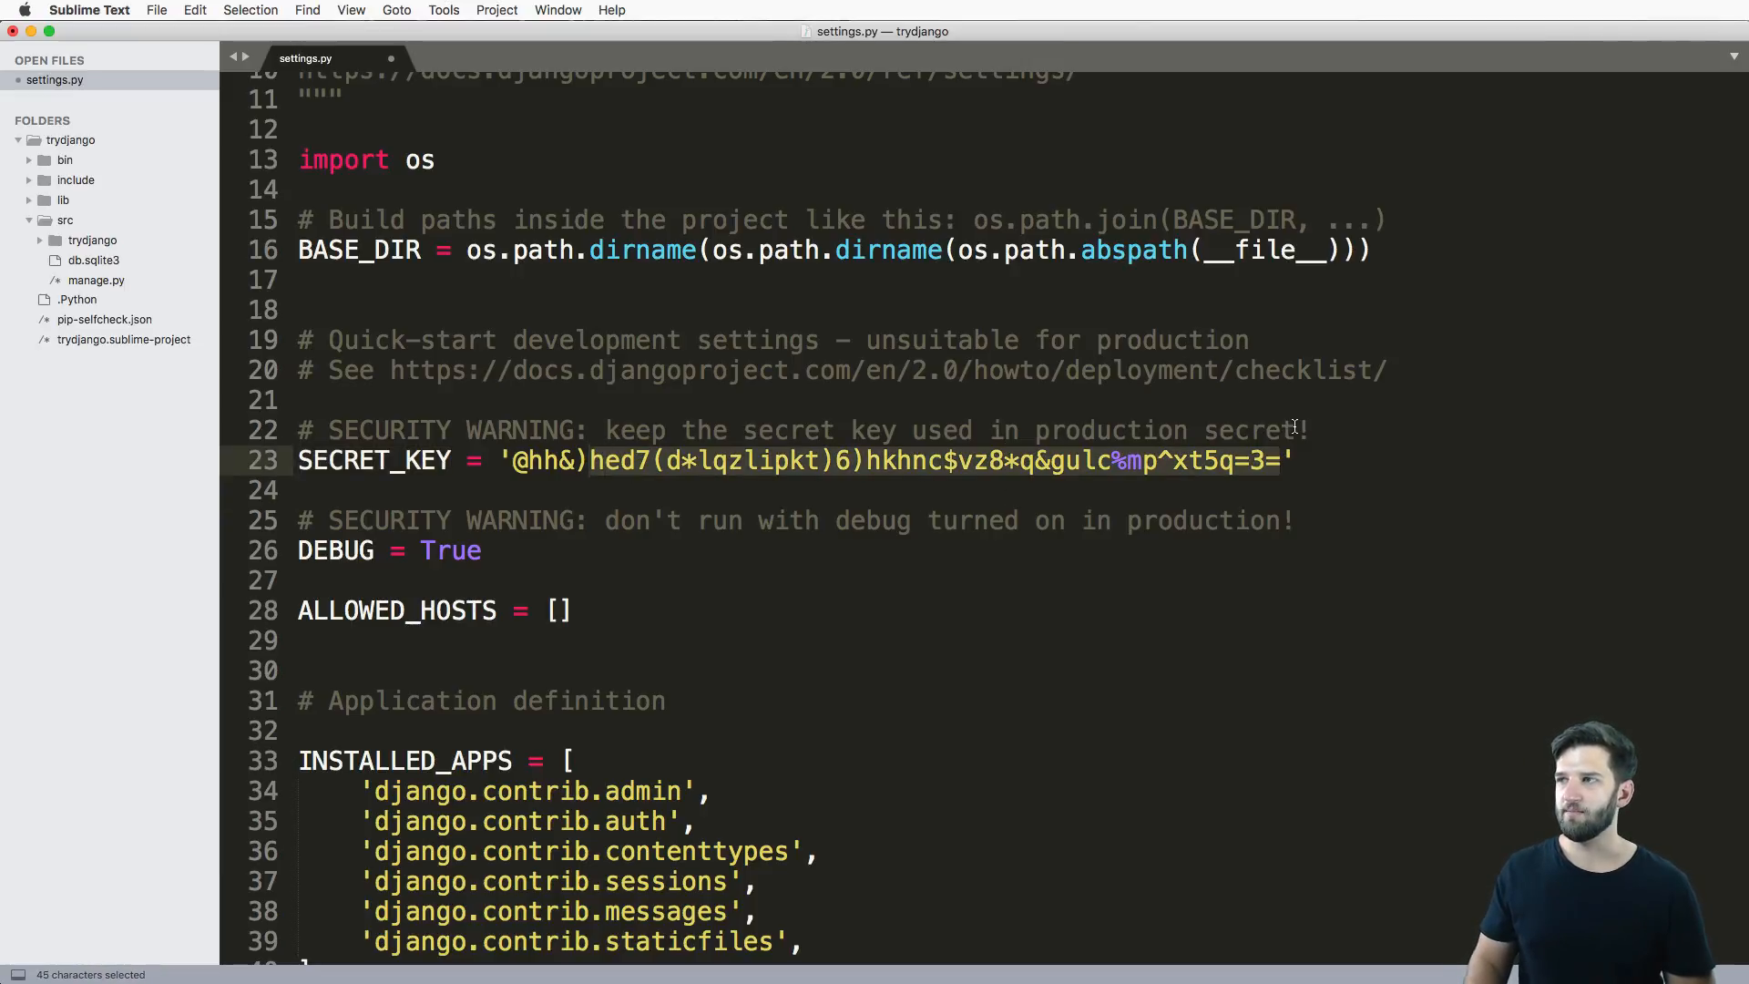
left_click_drag(1293, 429, 745, 431)
left_click(957, 529)
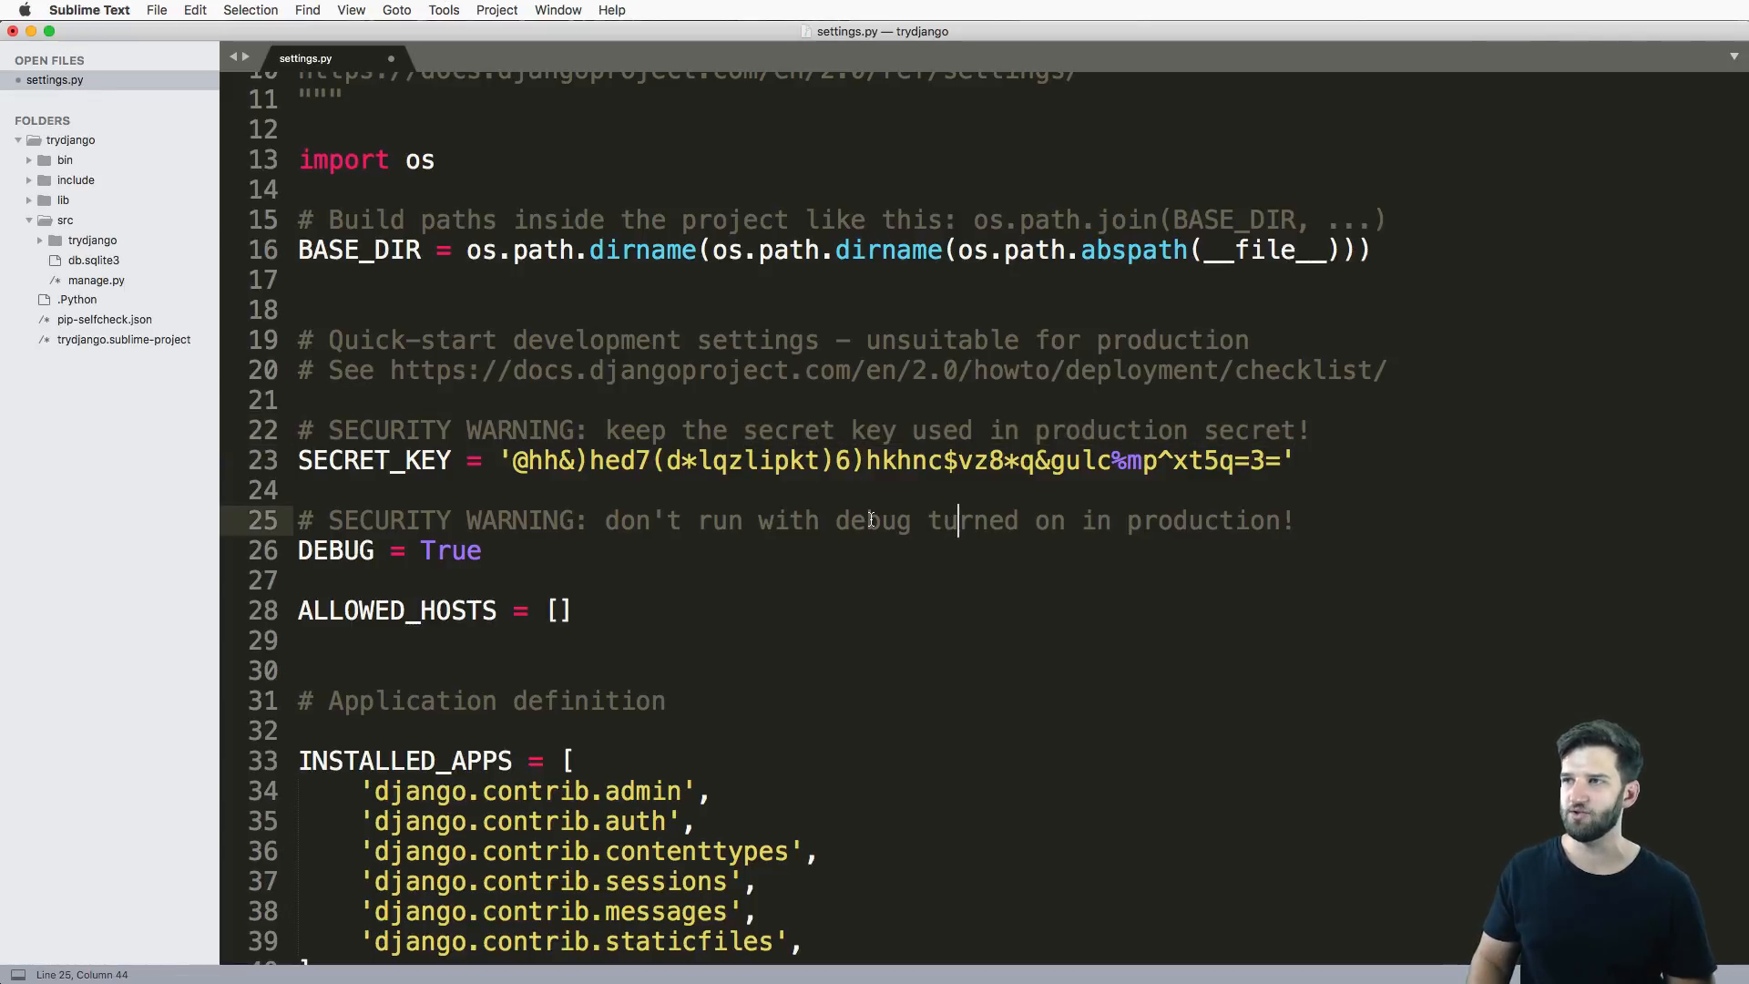
left_click(886, 460)
type("da")
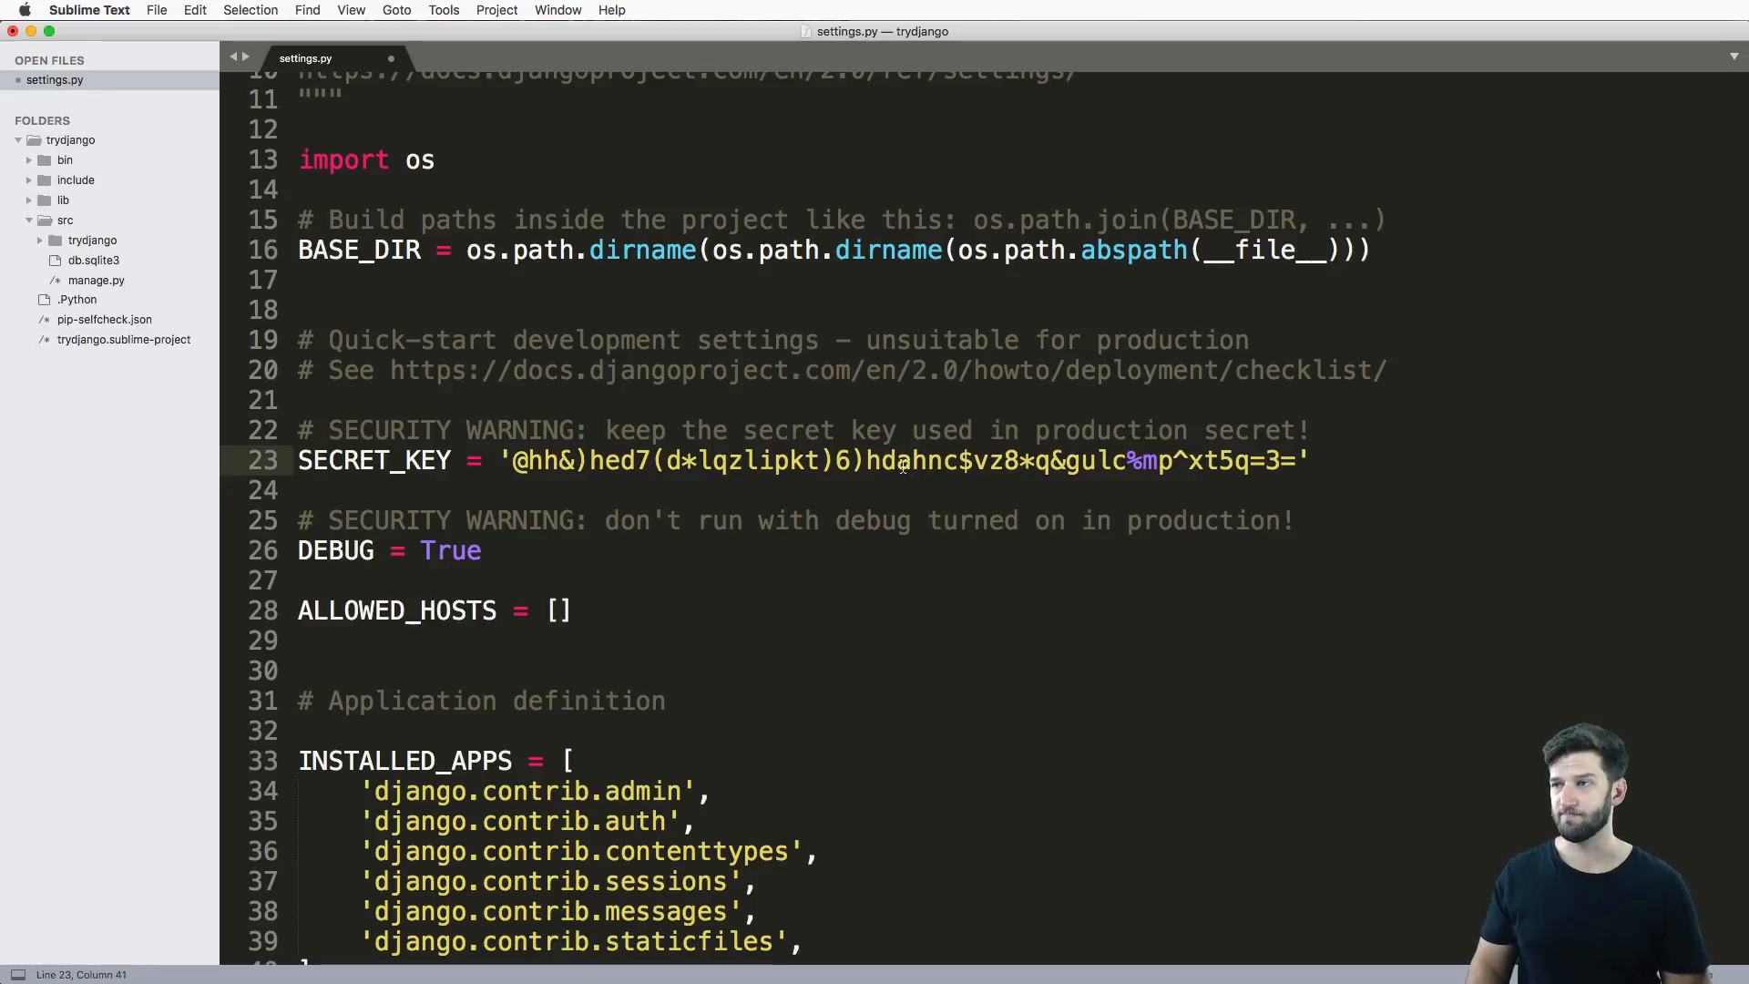
double_click(905, 461)
left_click(902, 489)
scroll(684, 519, "down", 3)
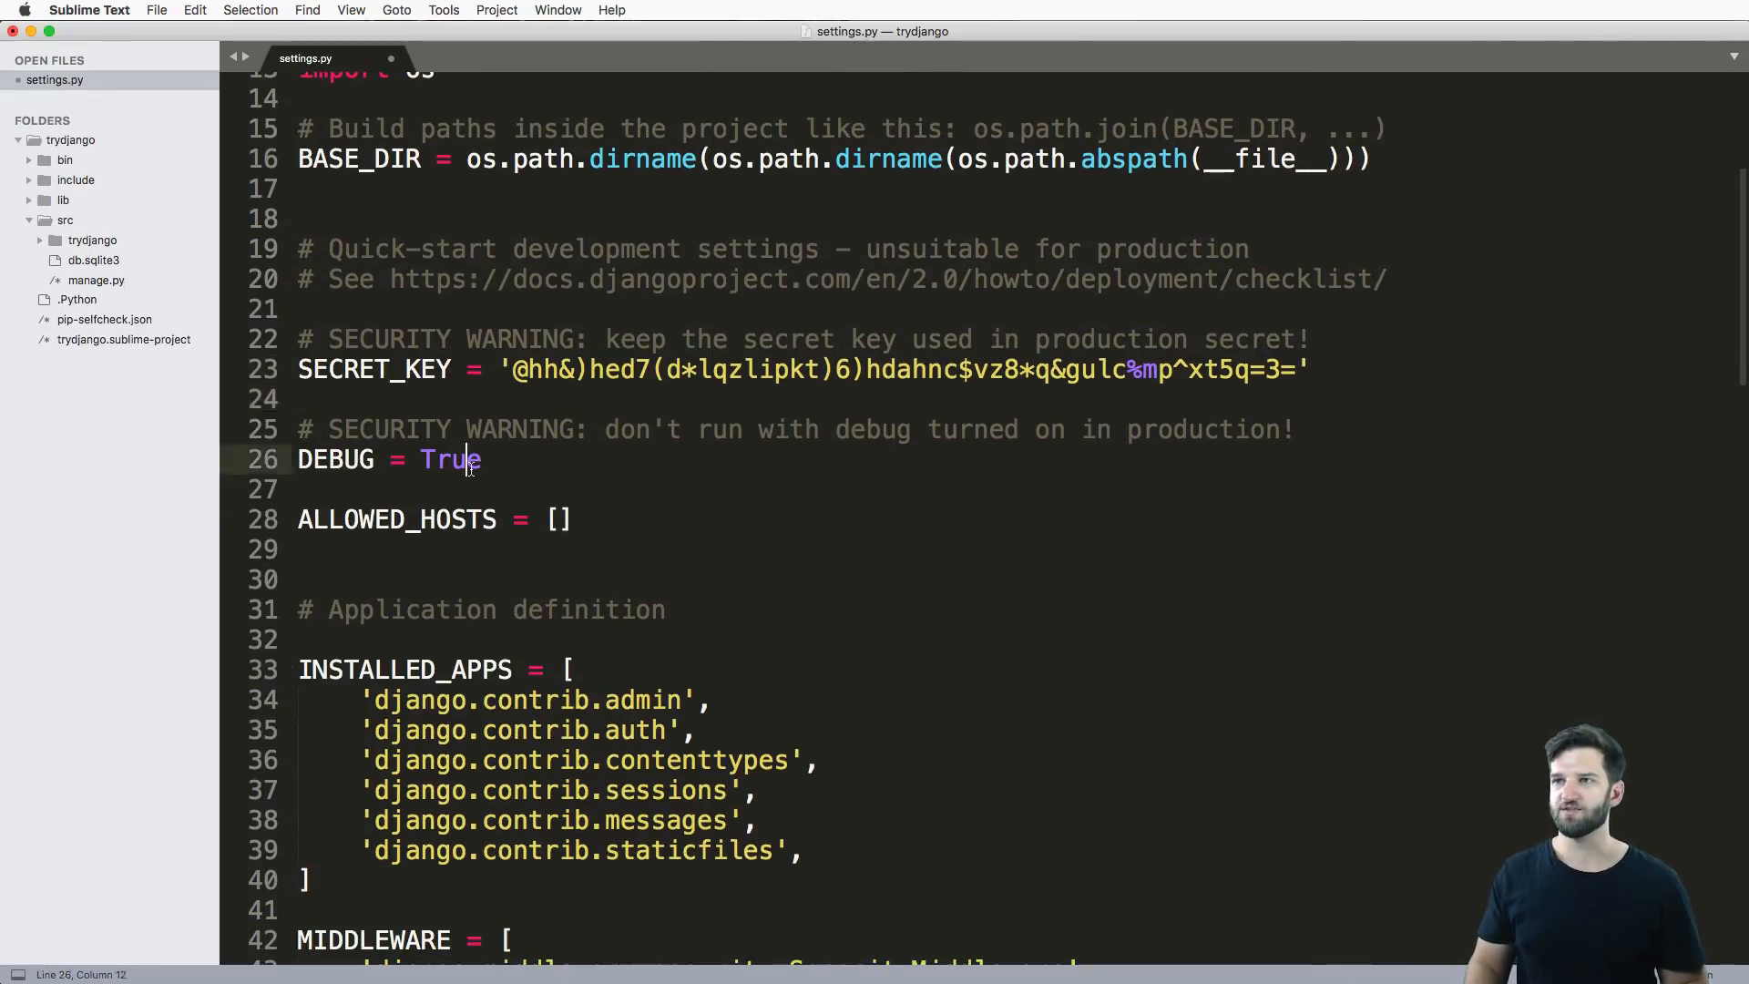
double_click(451, 459)
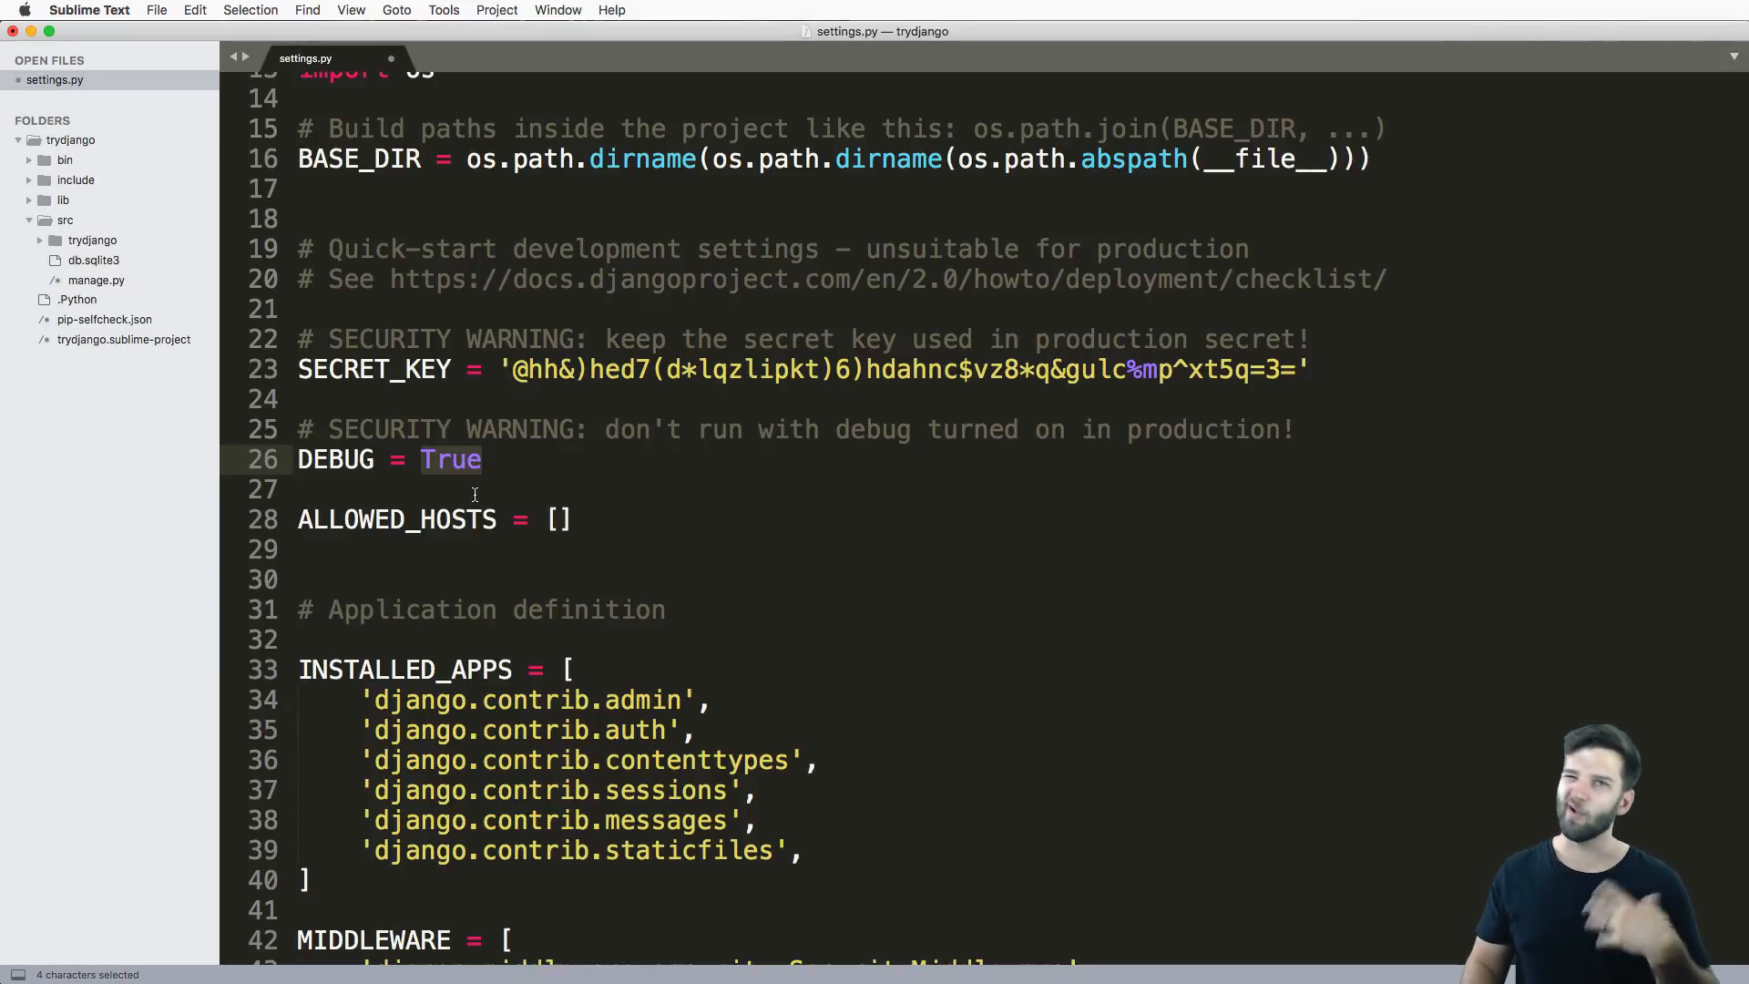
left_click(676, 486)
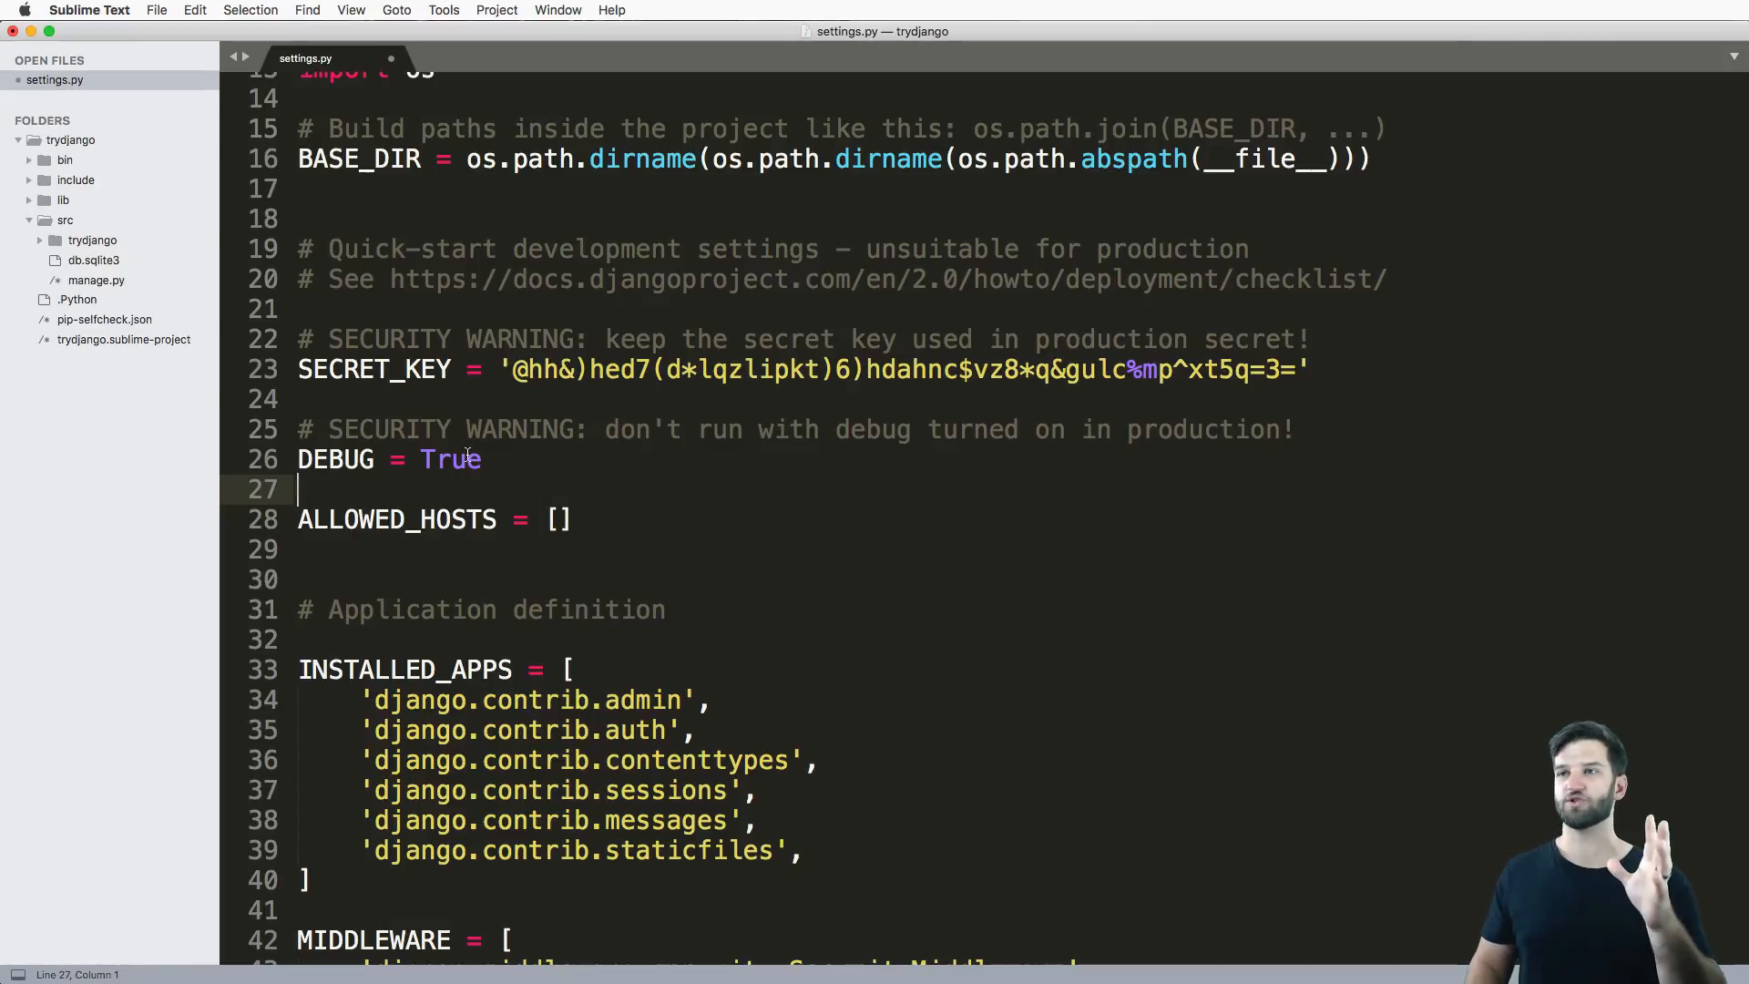
double_click(467, 459)
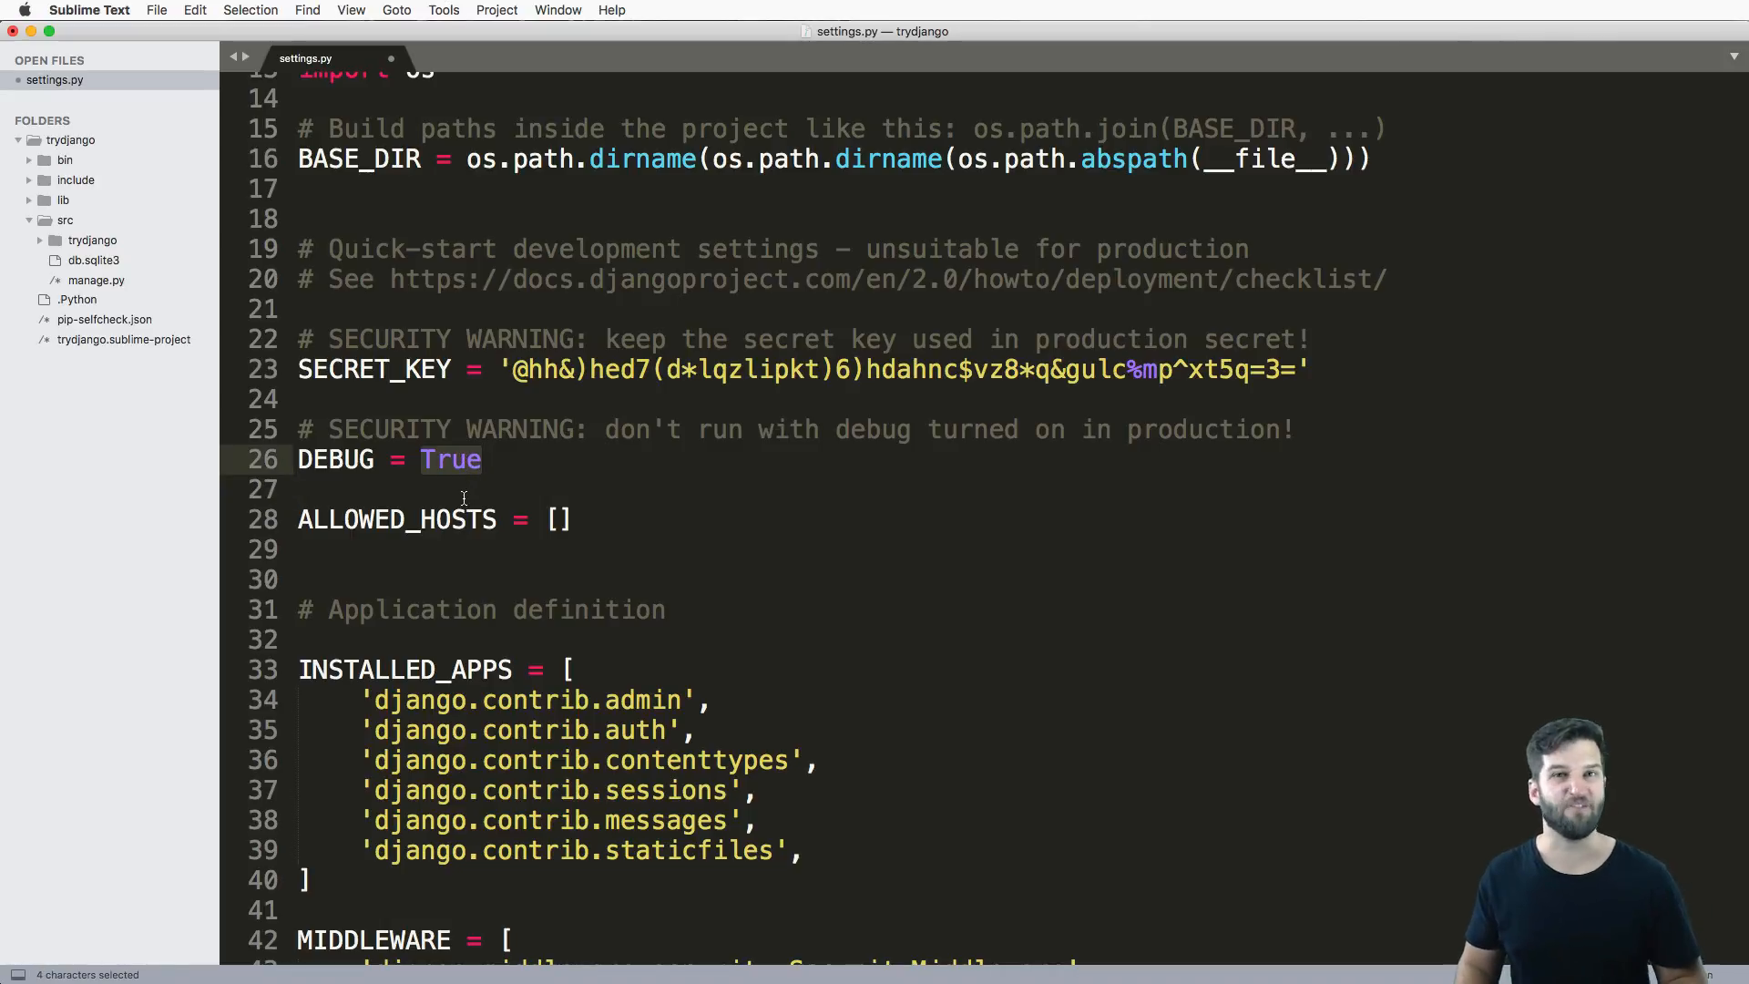
scroll(468, 502, "down", 1)
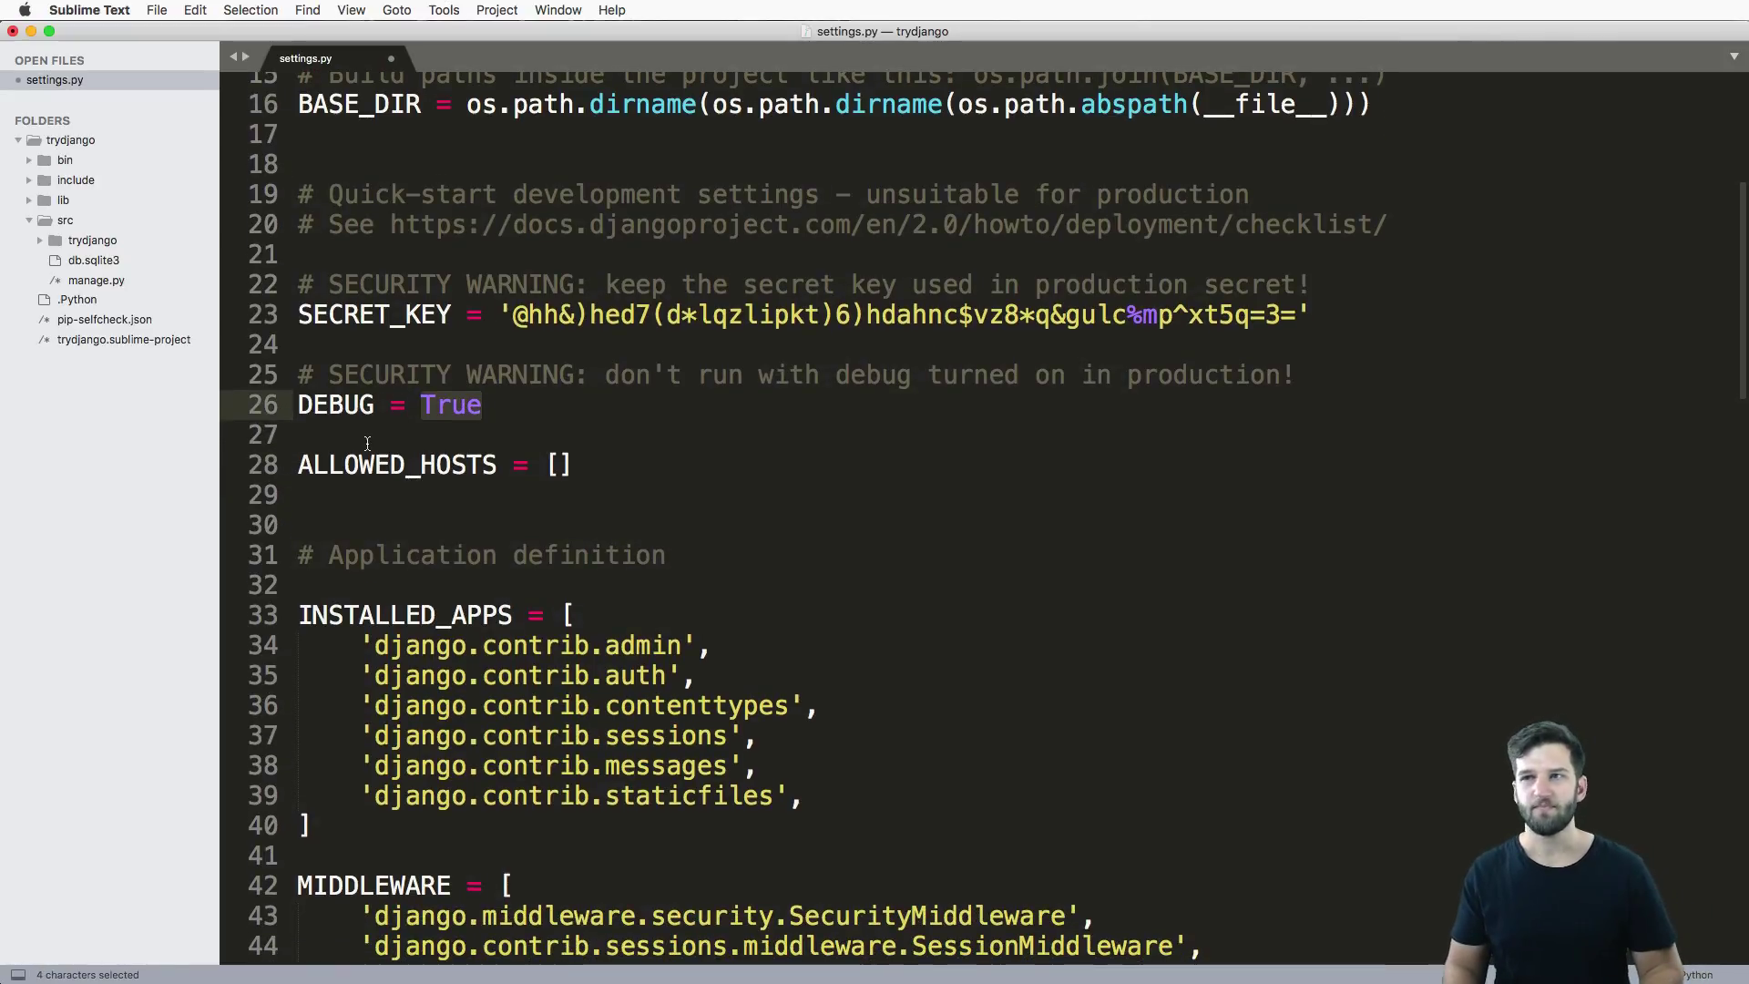
left_click(383, 495)
double_click(397, 465)
left_click(411, 532)
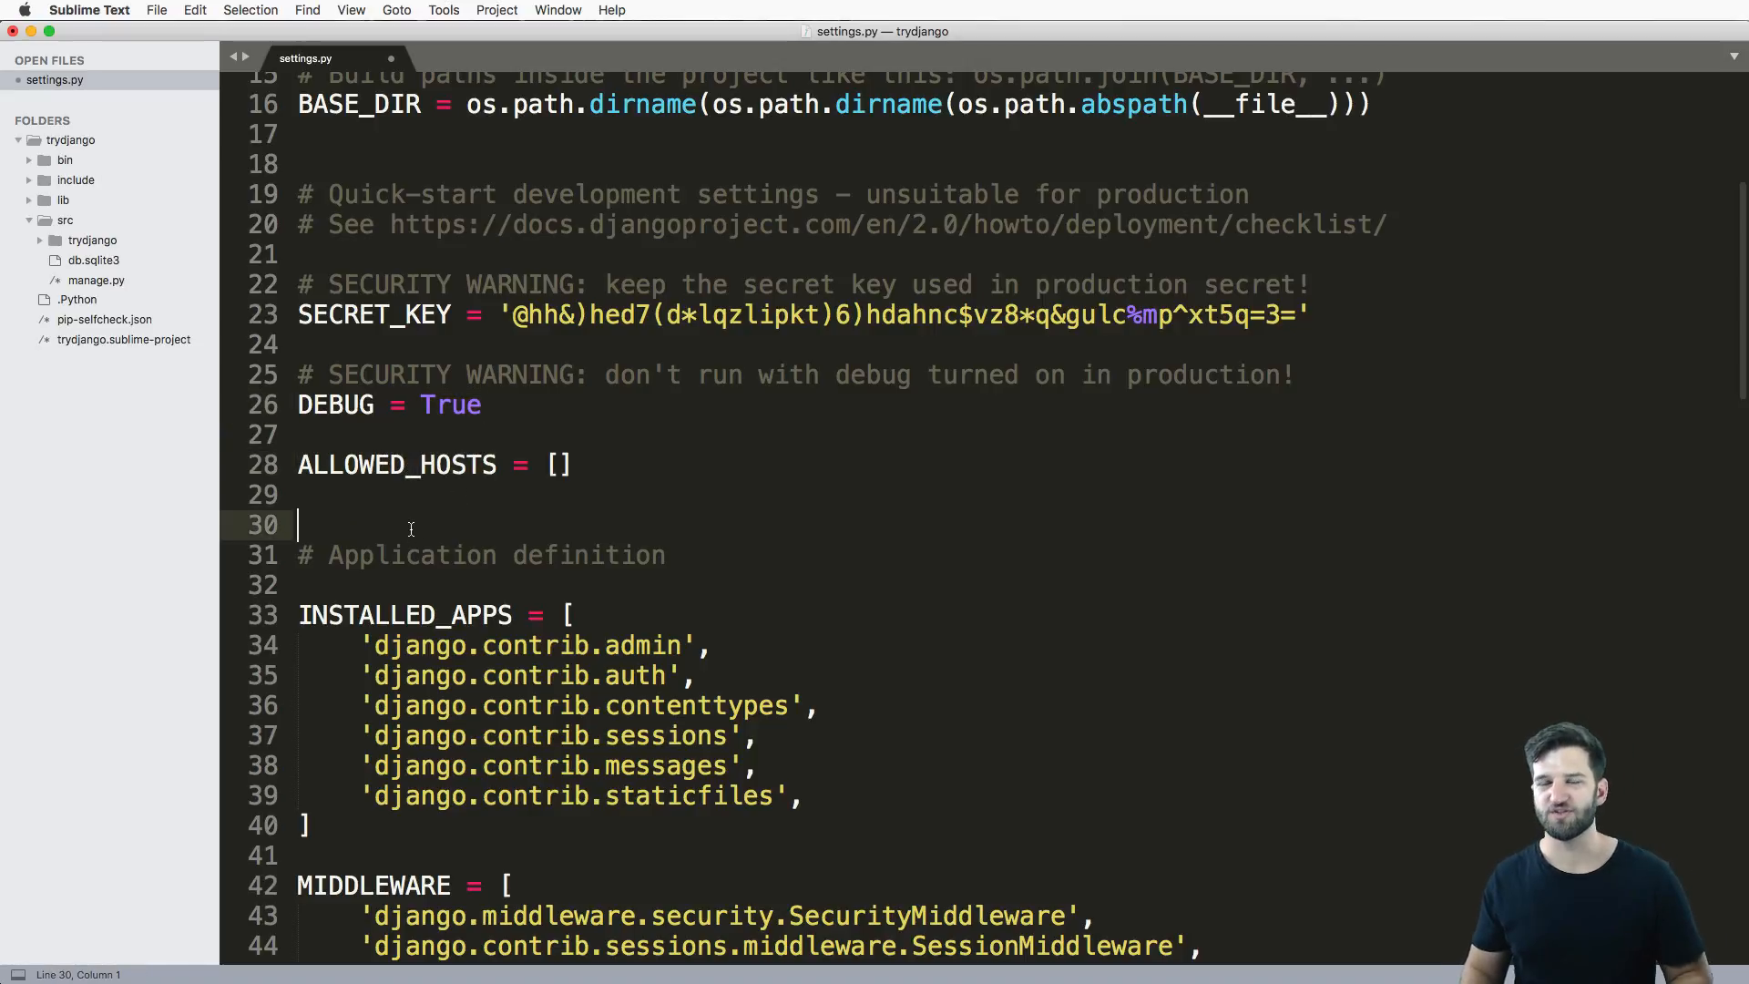
double_click(409, 468)
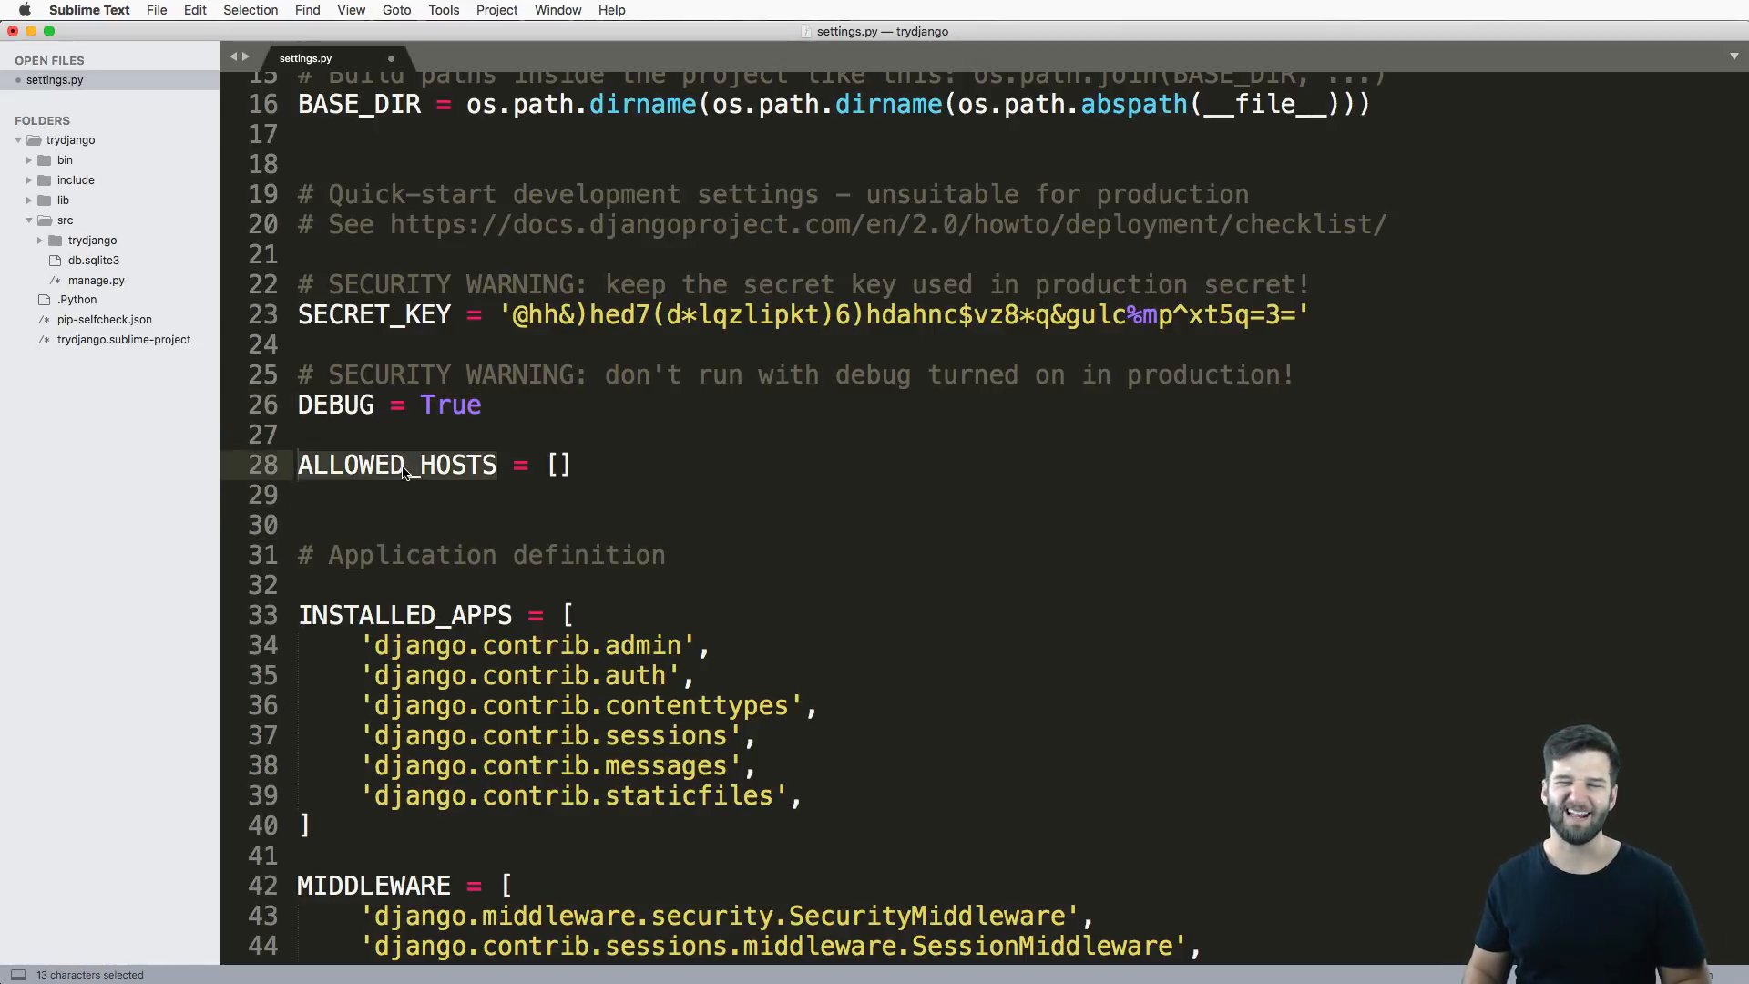
left_click(472, 528)
scroll(472, 527, "down", 3)
double_click(386, 457)
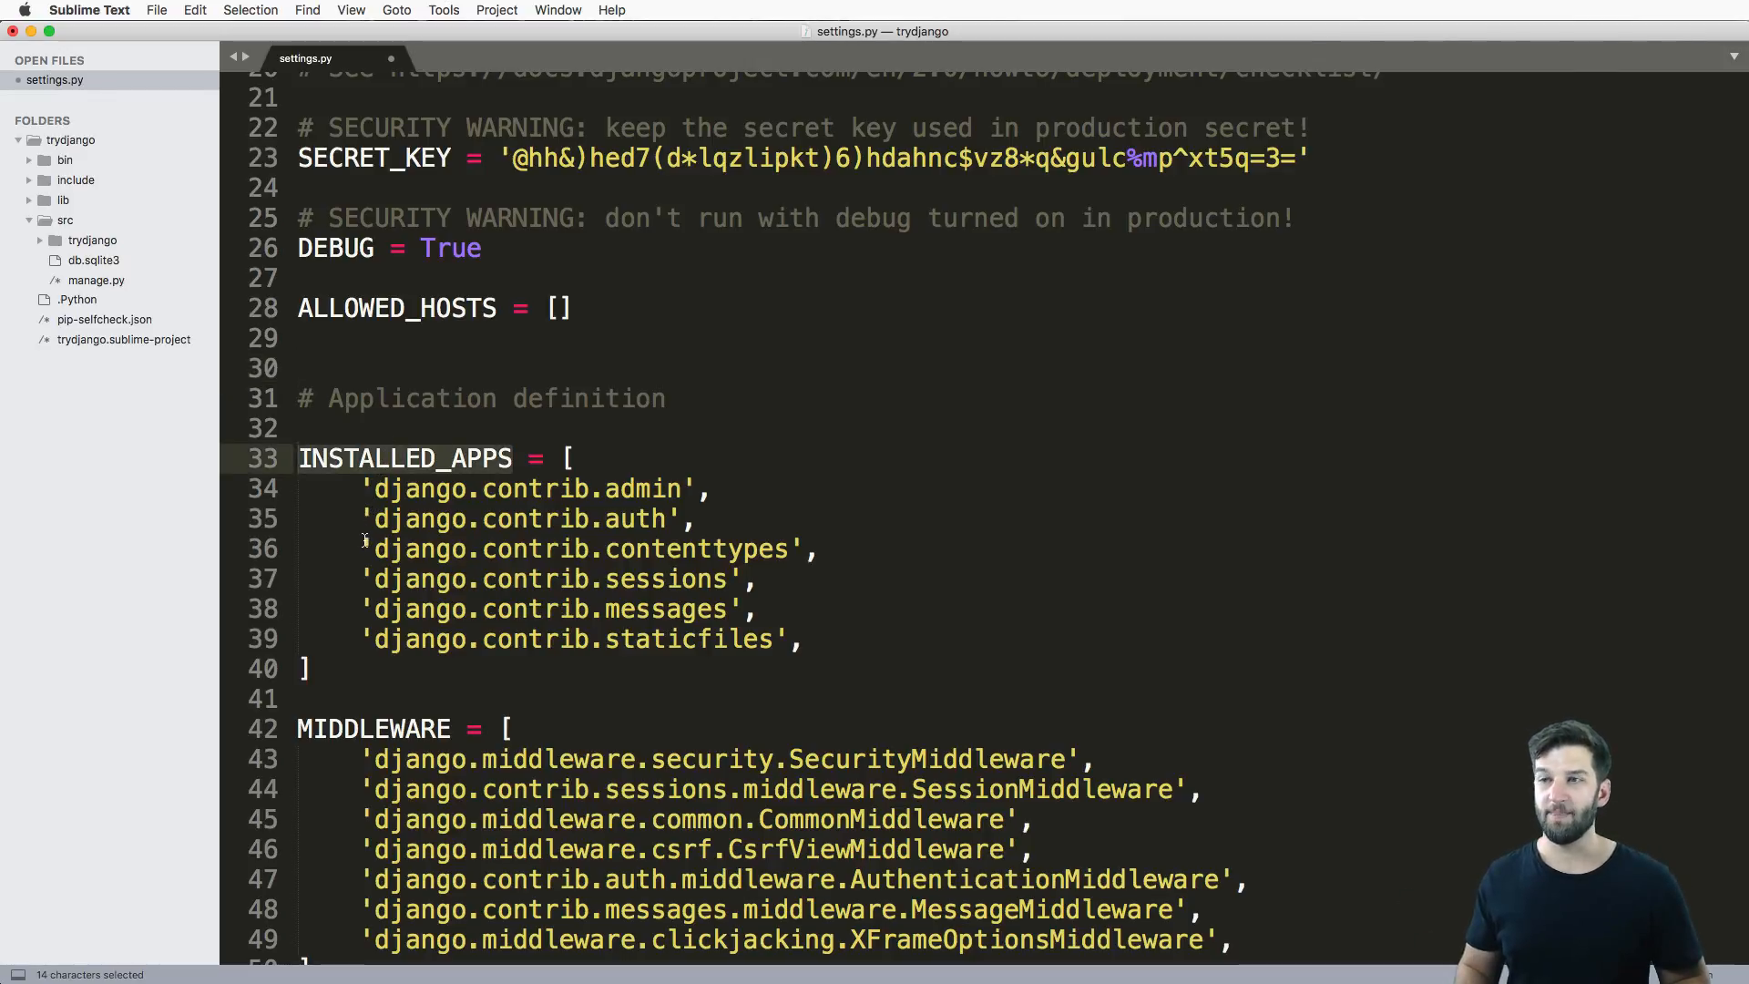
left_click_drag(365, 483, 820, 643)
left_click(891, 666)
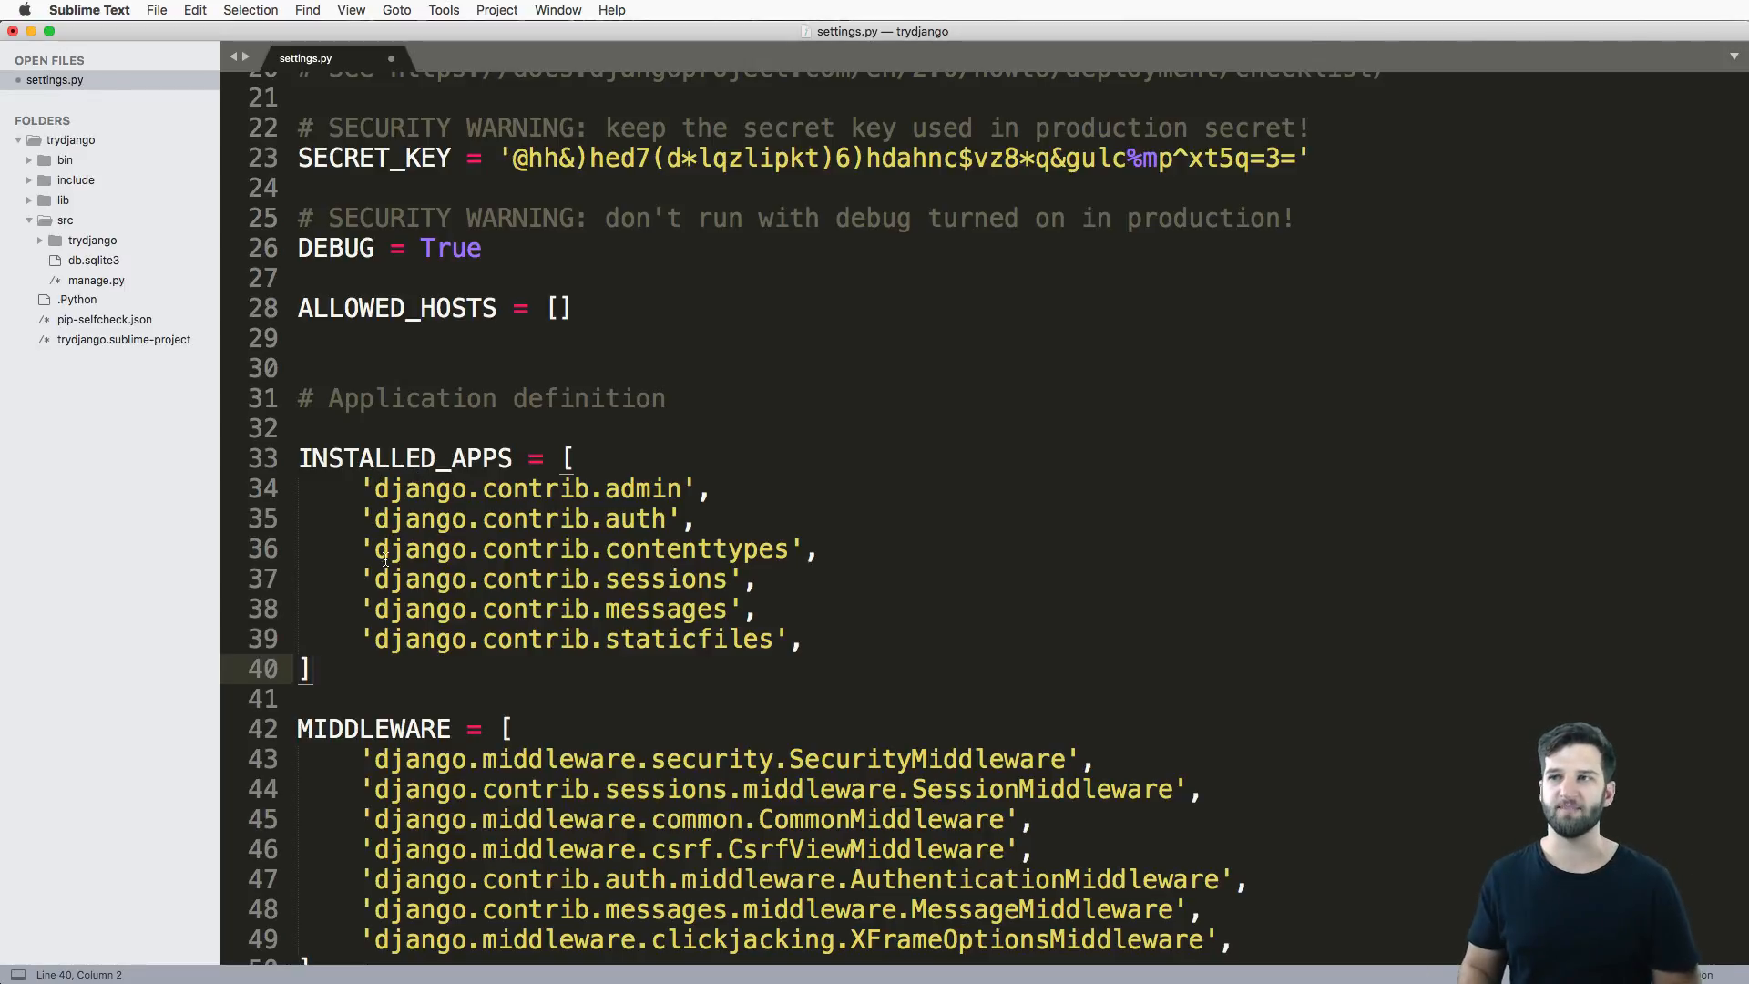
scroll(875, 548, "down", 3)
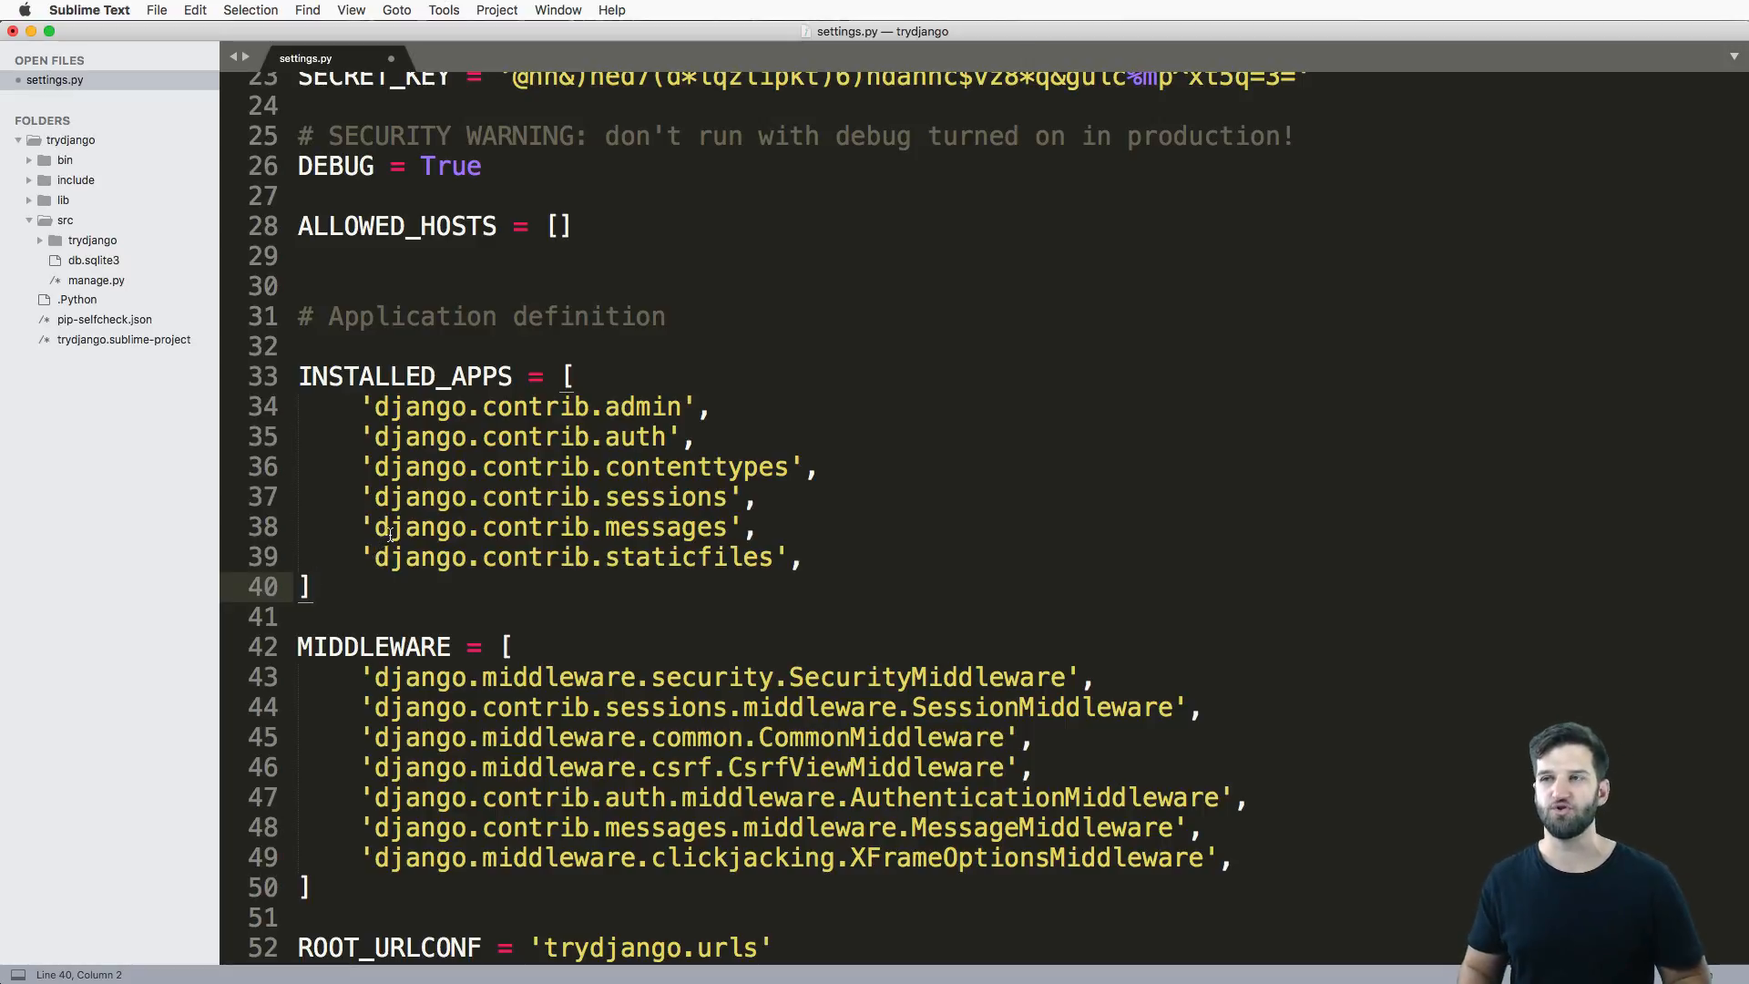
left_click_drag(451, 374, 512, 375)
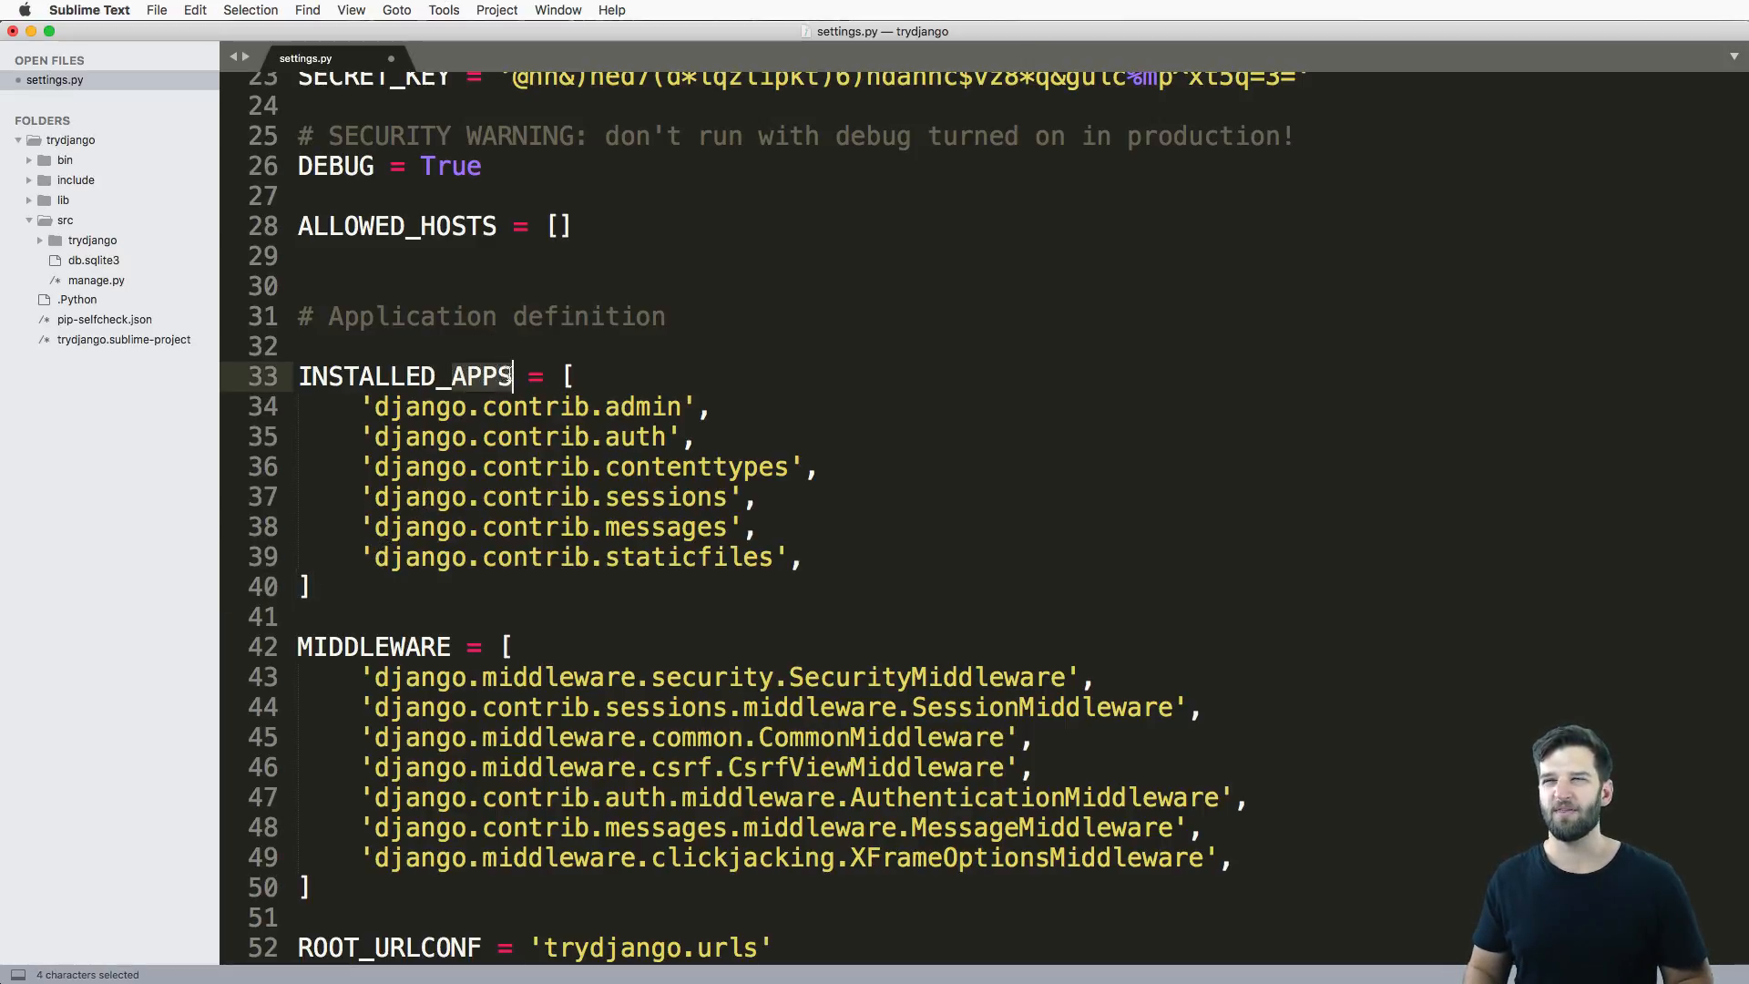
left_click(497, 441)
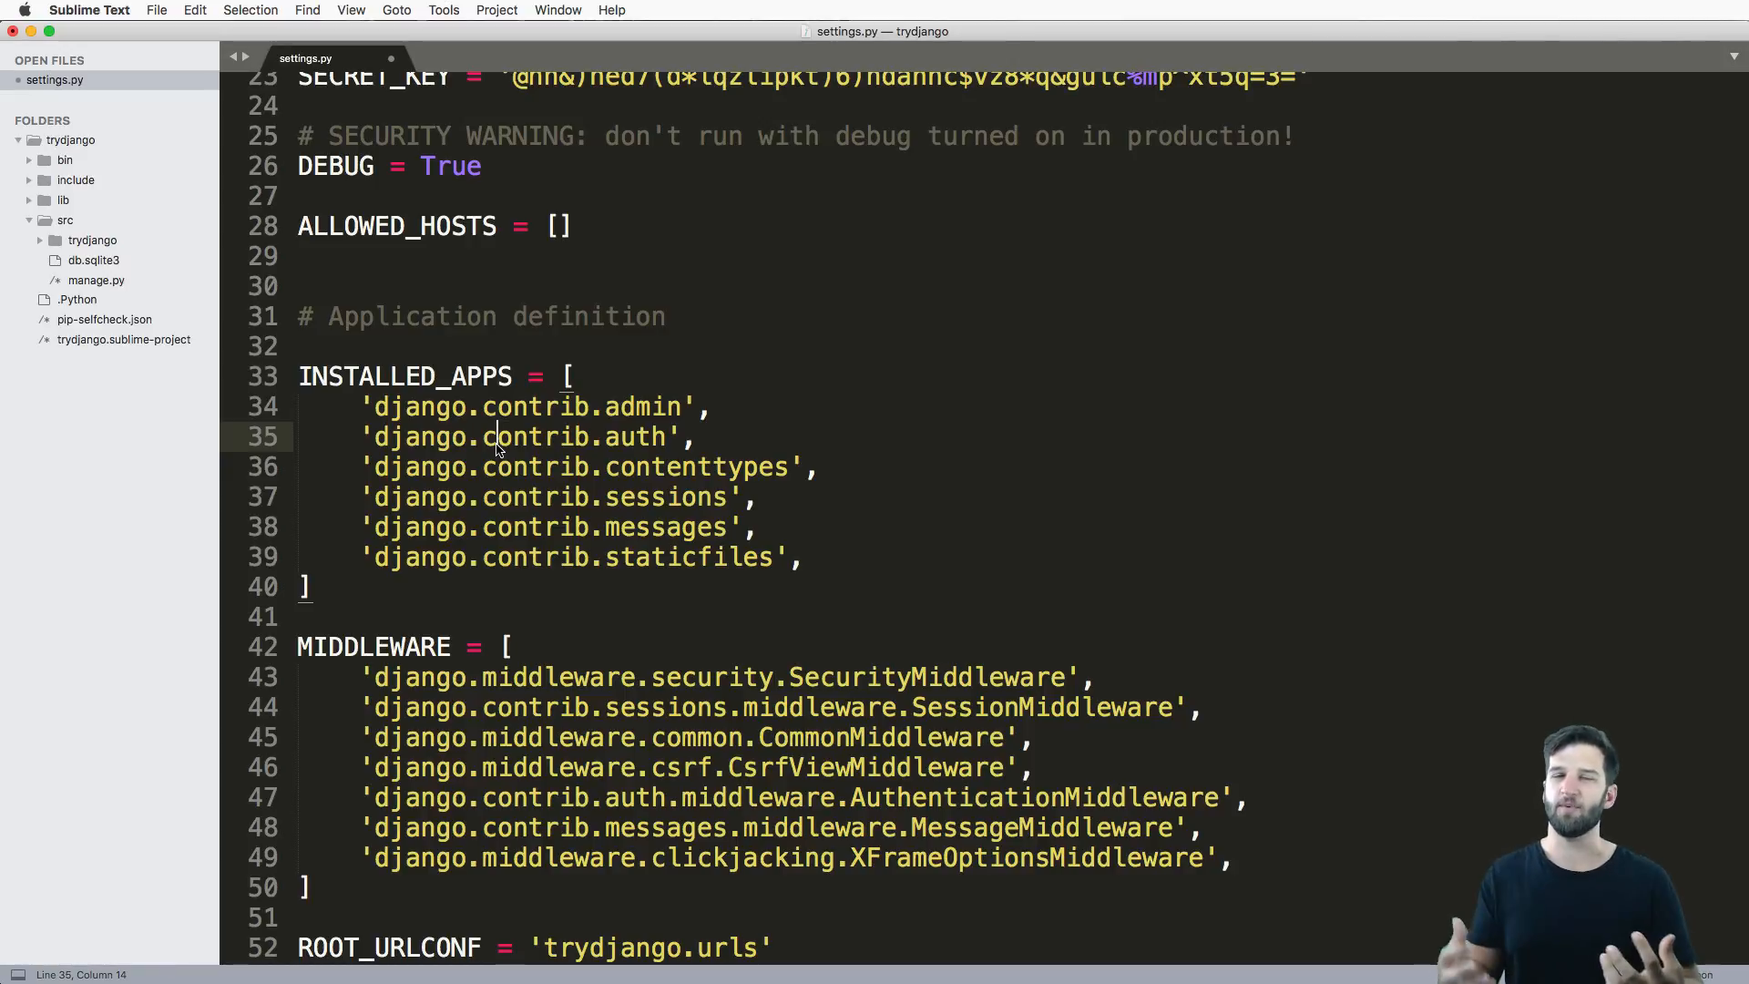
scroll(477, 454, "down", 3)
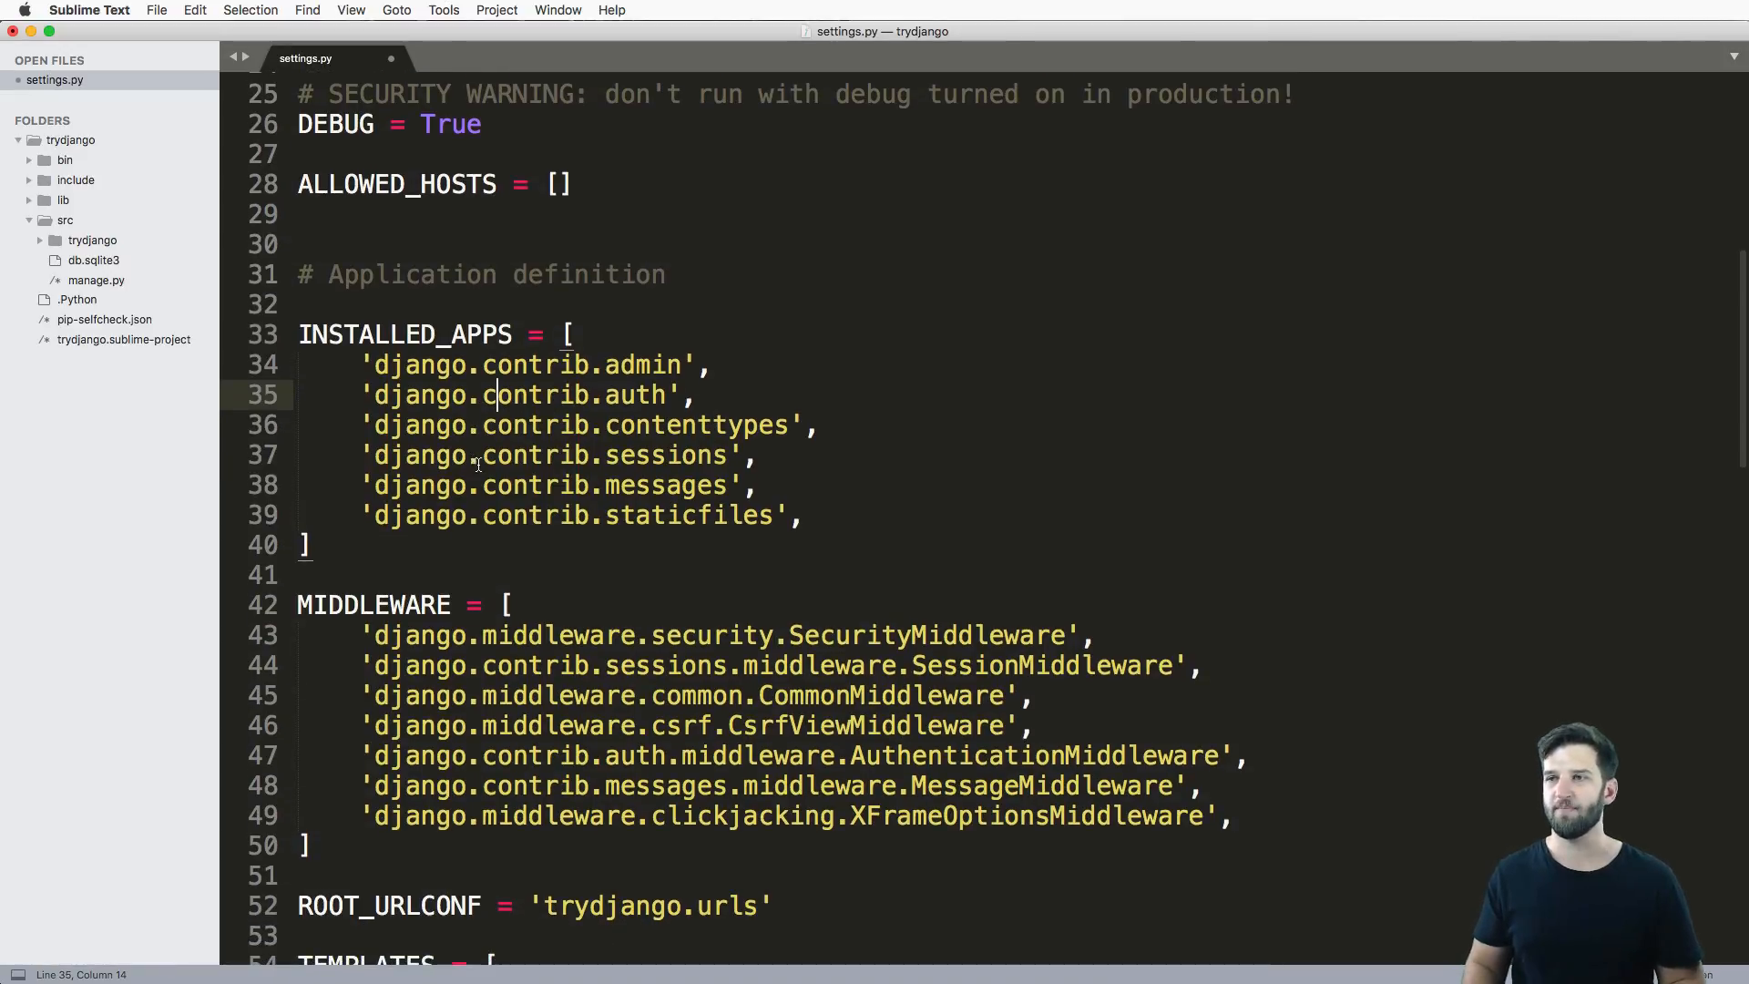
left_click(330, 465)
left_click(406, 587)
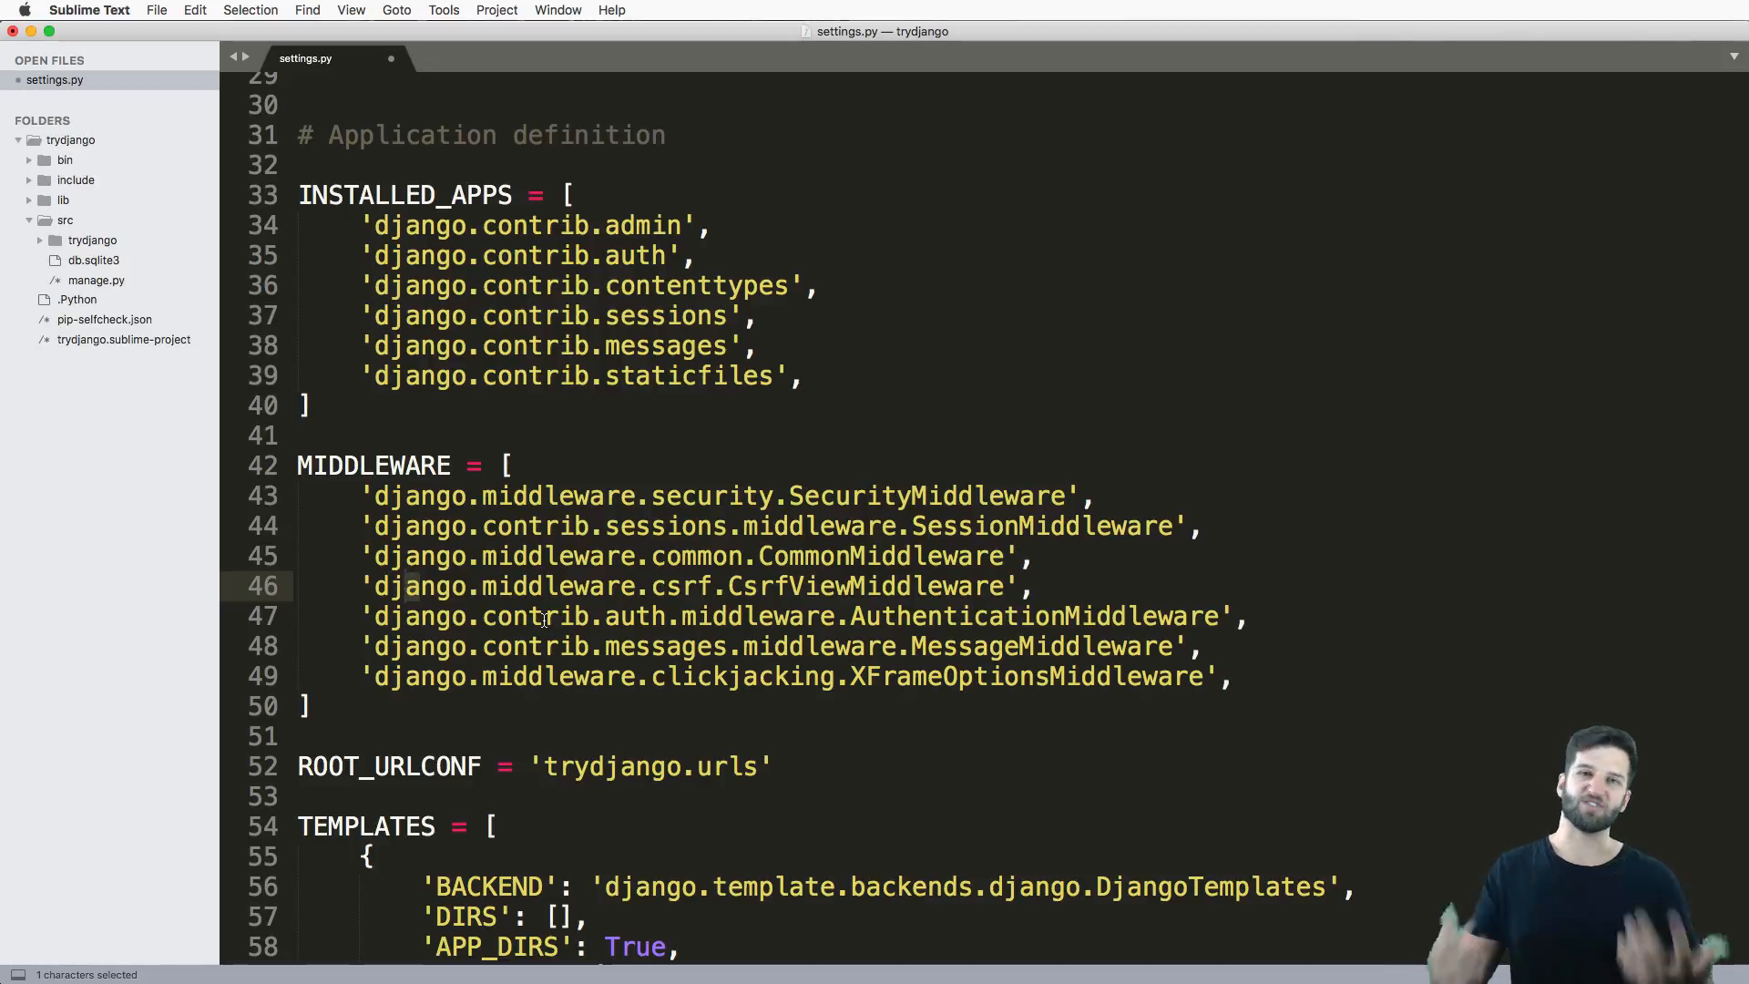
scroll(533, 625, "down", 3)
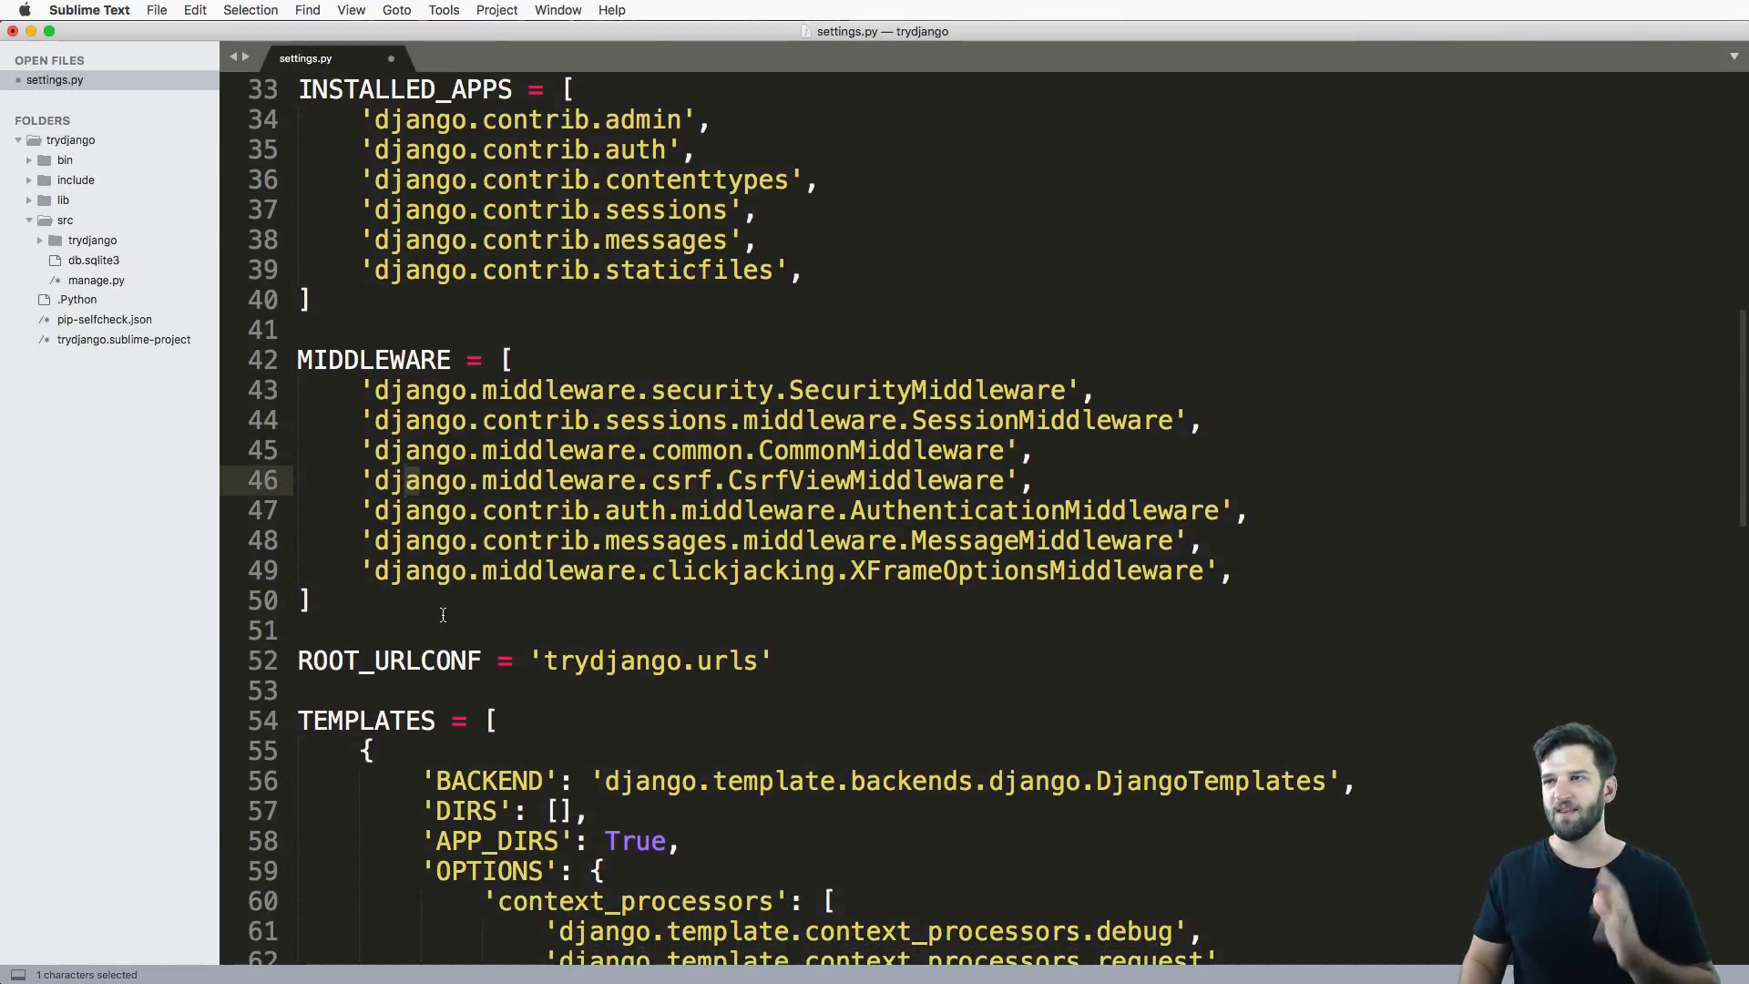
left_click(417, 611)
left_click_drag(417, 610, 299, 360)
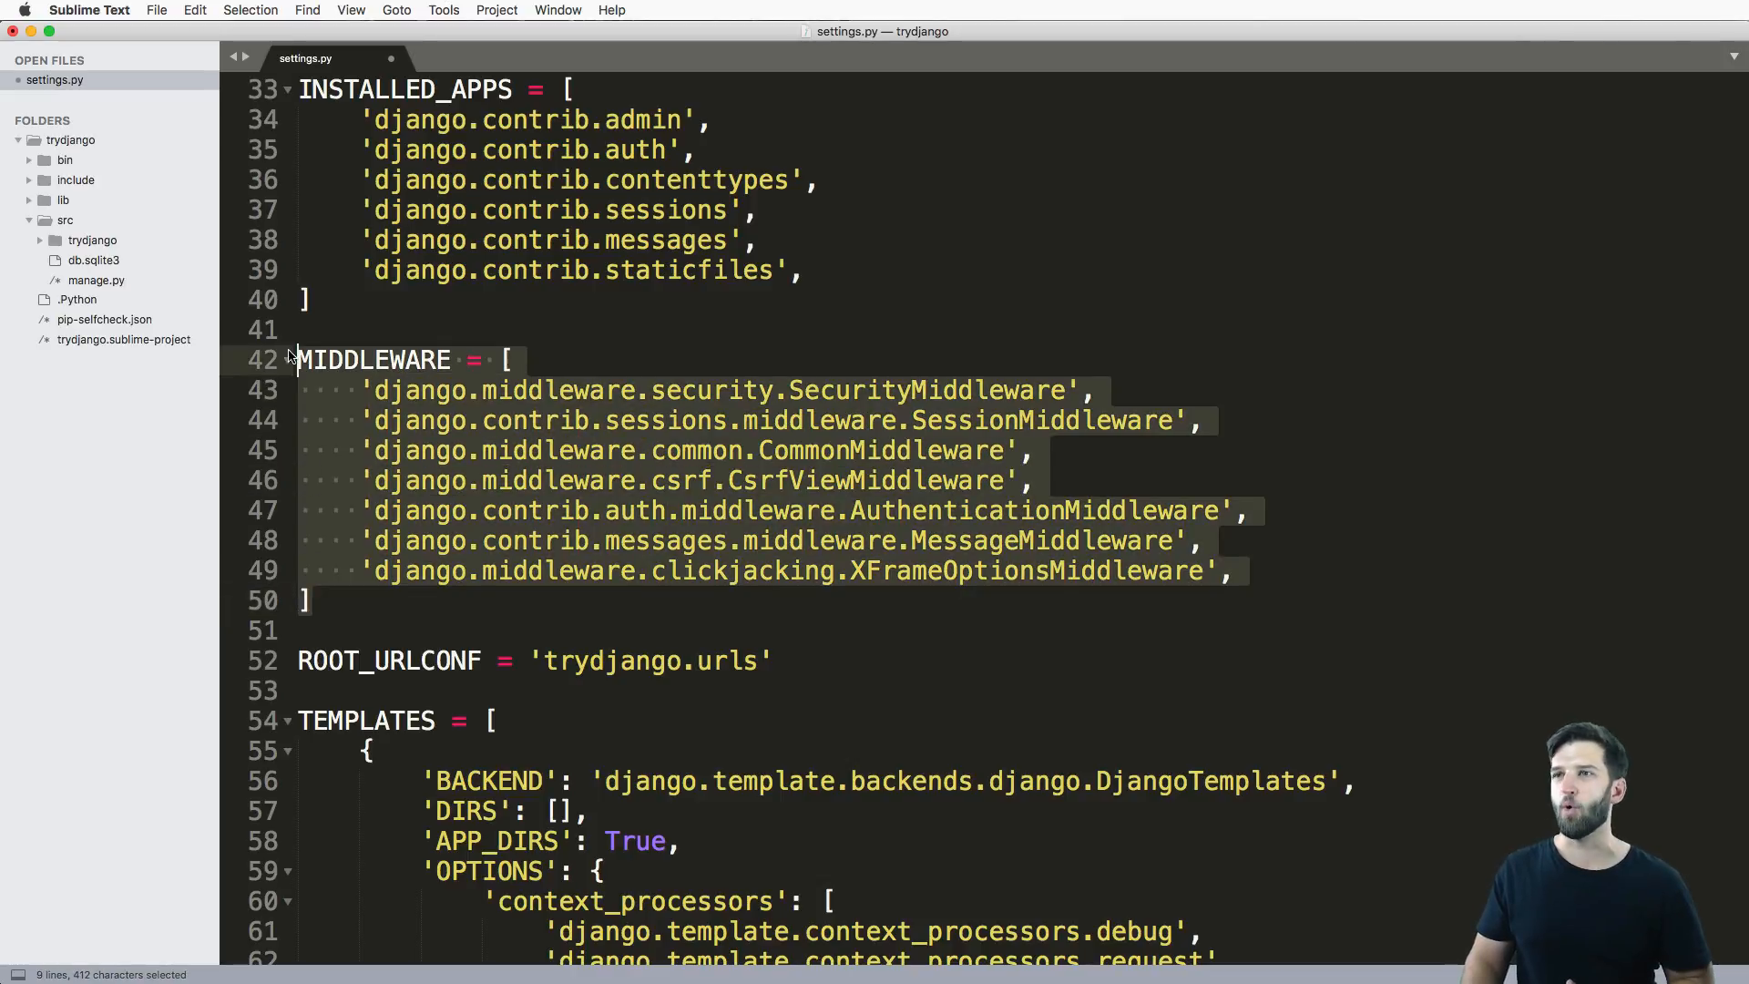
left_click(554, 633)
scroll(552, 636, "down", 2)
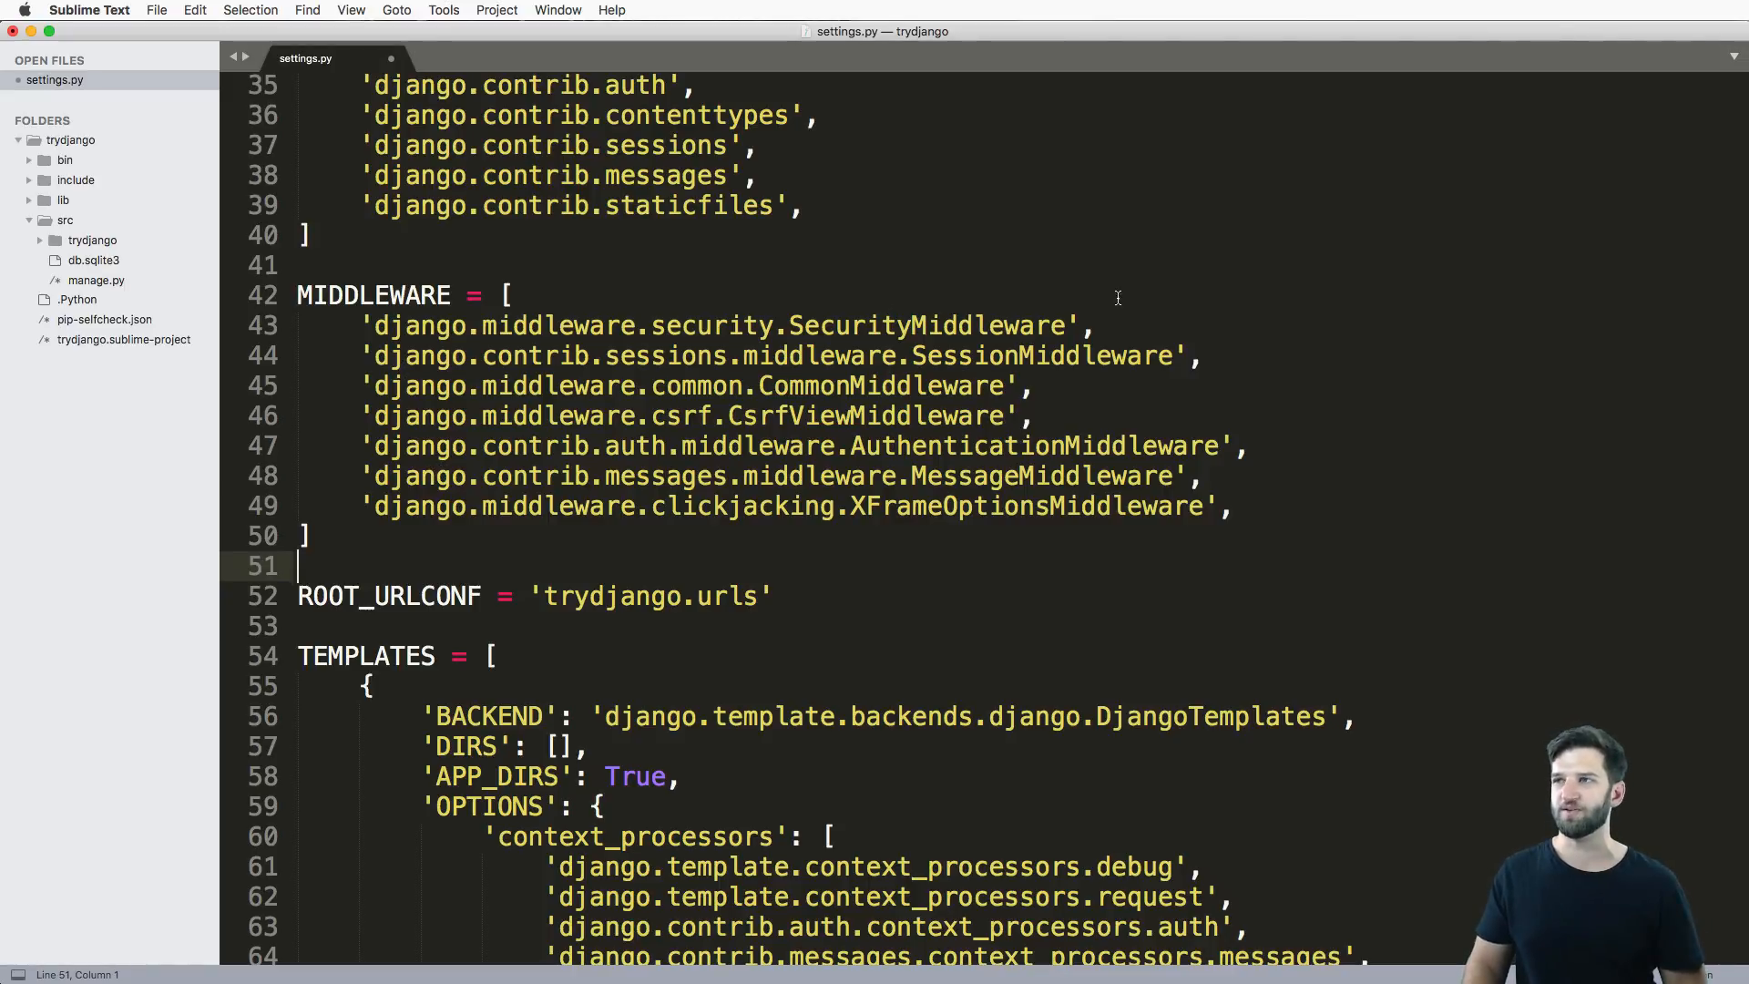
left_click_drag(1105, 325, 313, 326)
left_click_drag(1041, 416, 194, 410)
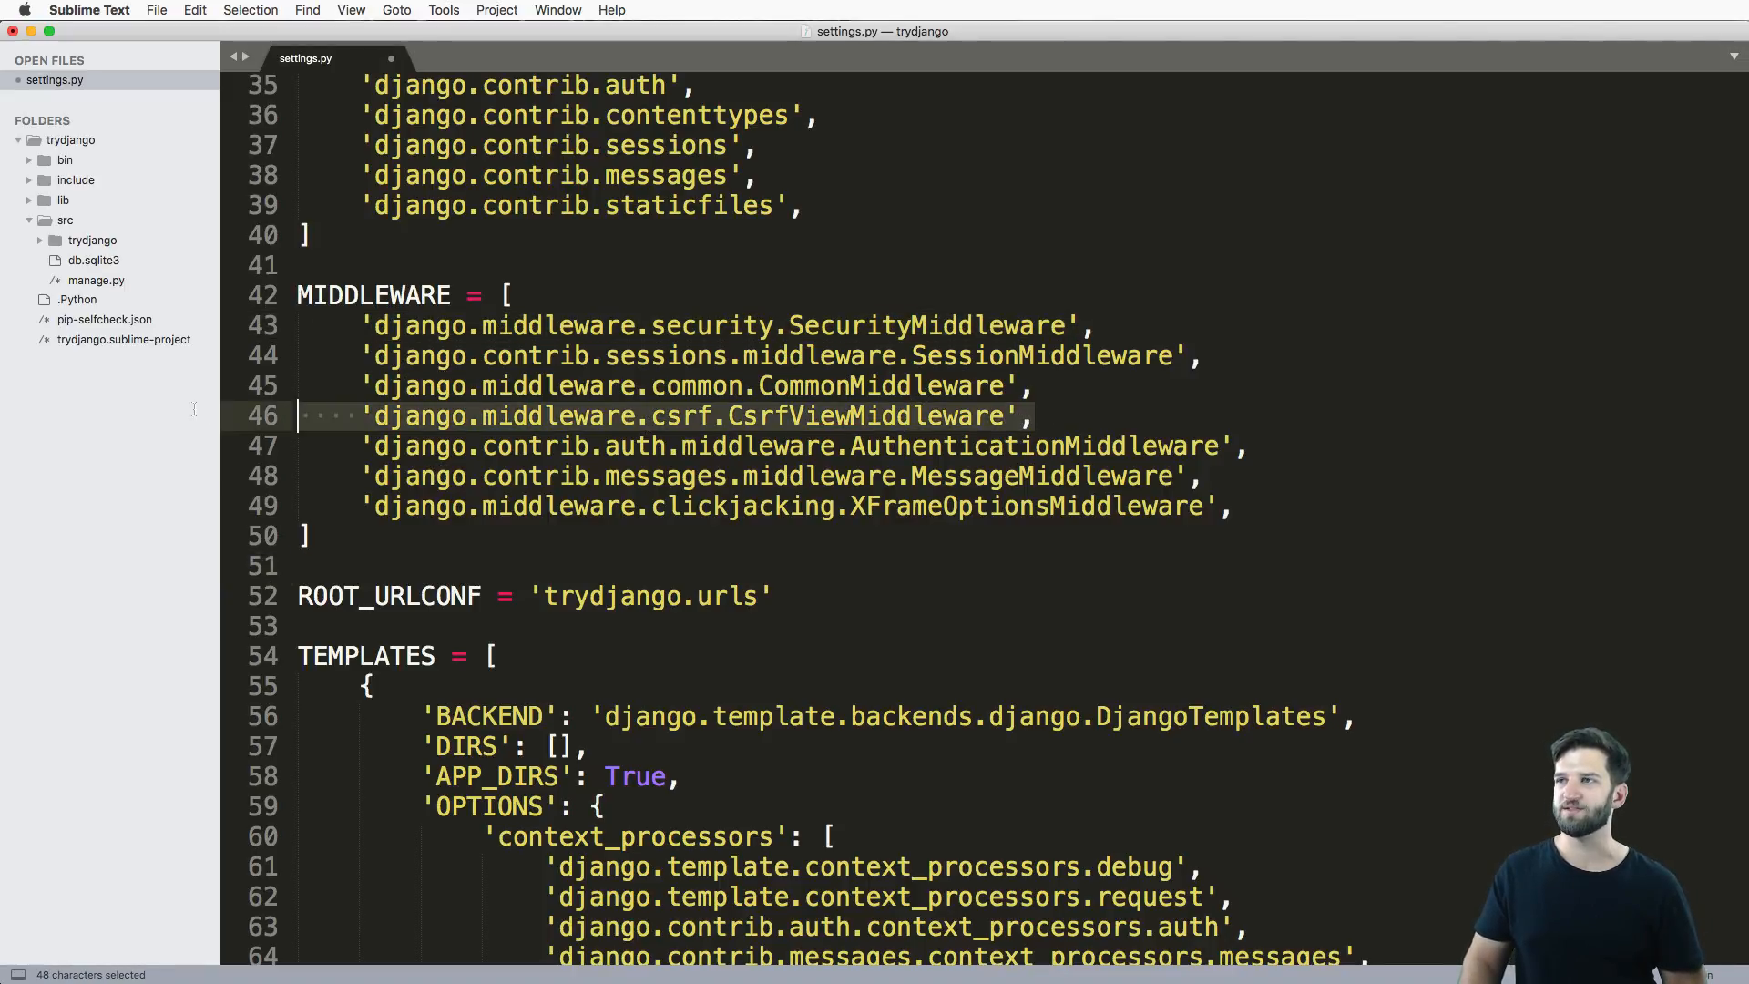
left_click(891, 508)
scroll(891, 509, "down", 3)
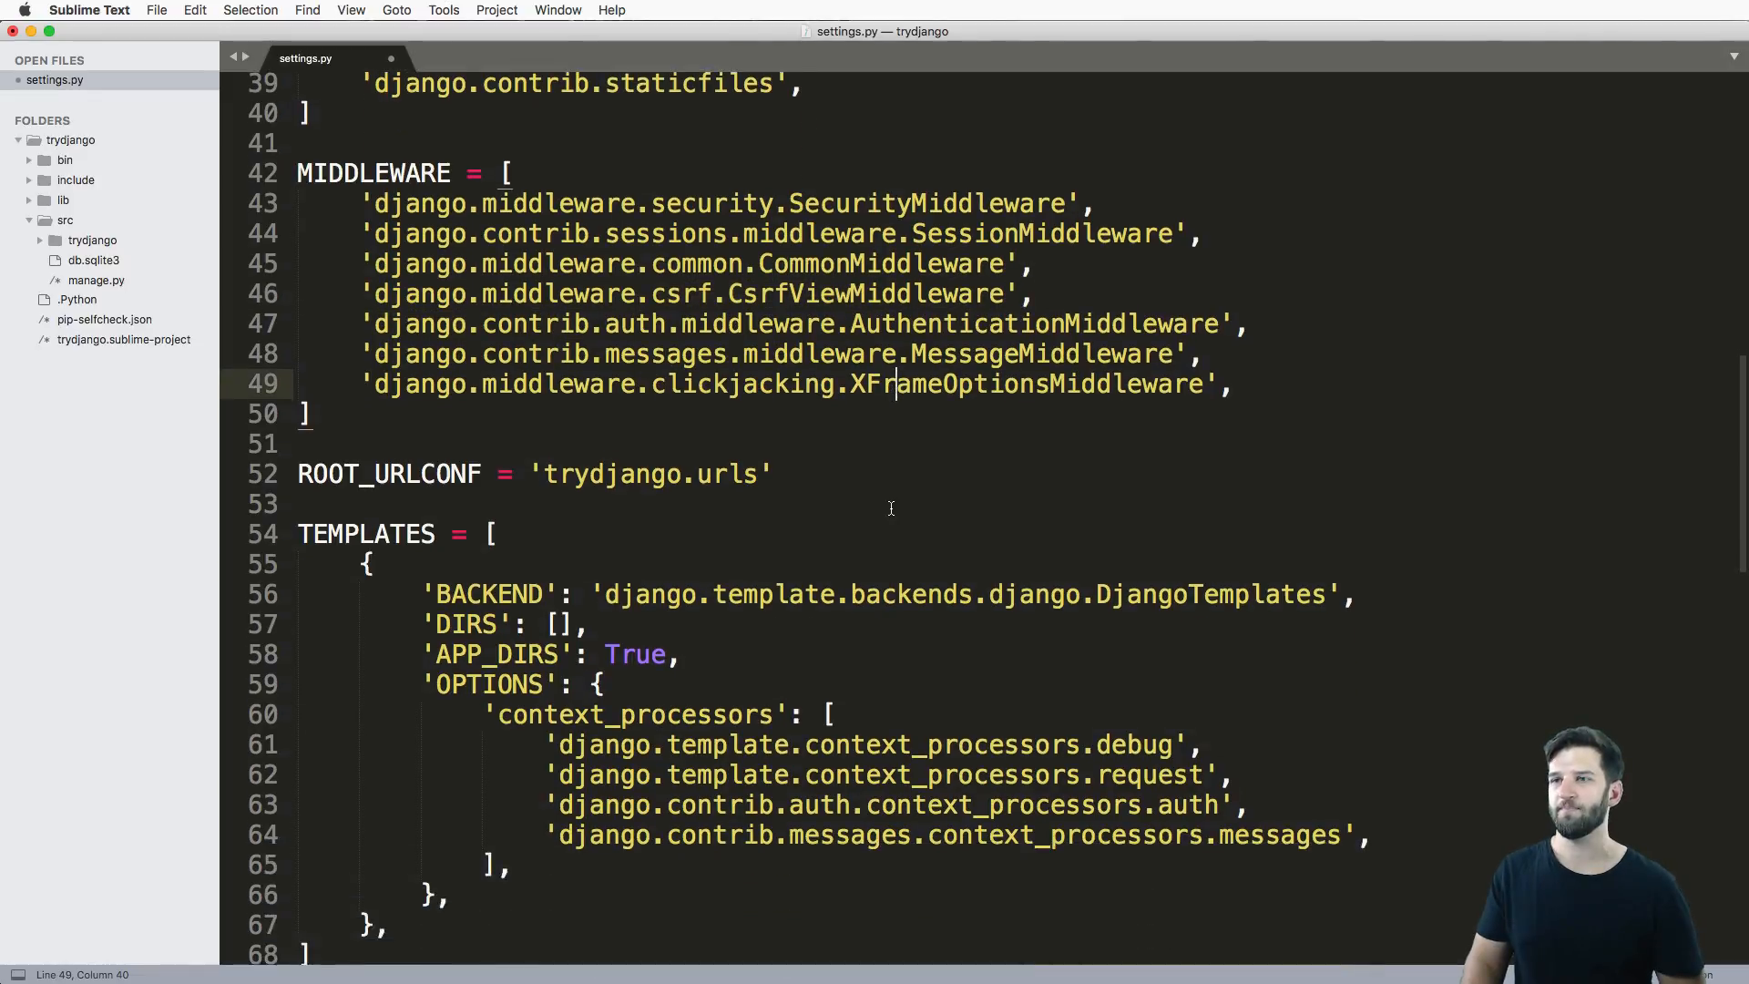
scroll(683, 478, "down", 3)
Highlight ROOT_URLCONF, then switch through Terminal to Chrome showing 127.0.0.1:8000.
double_click(385, 424)
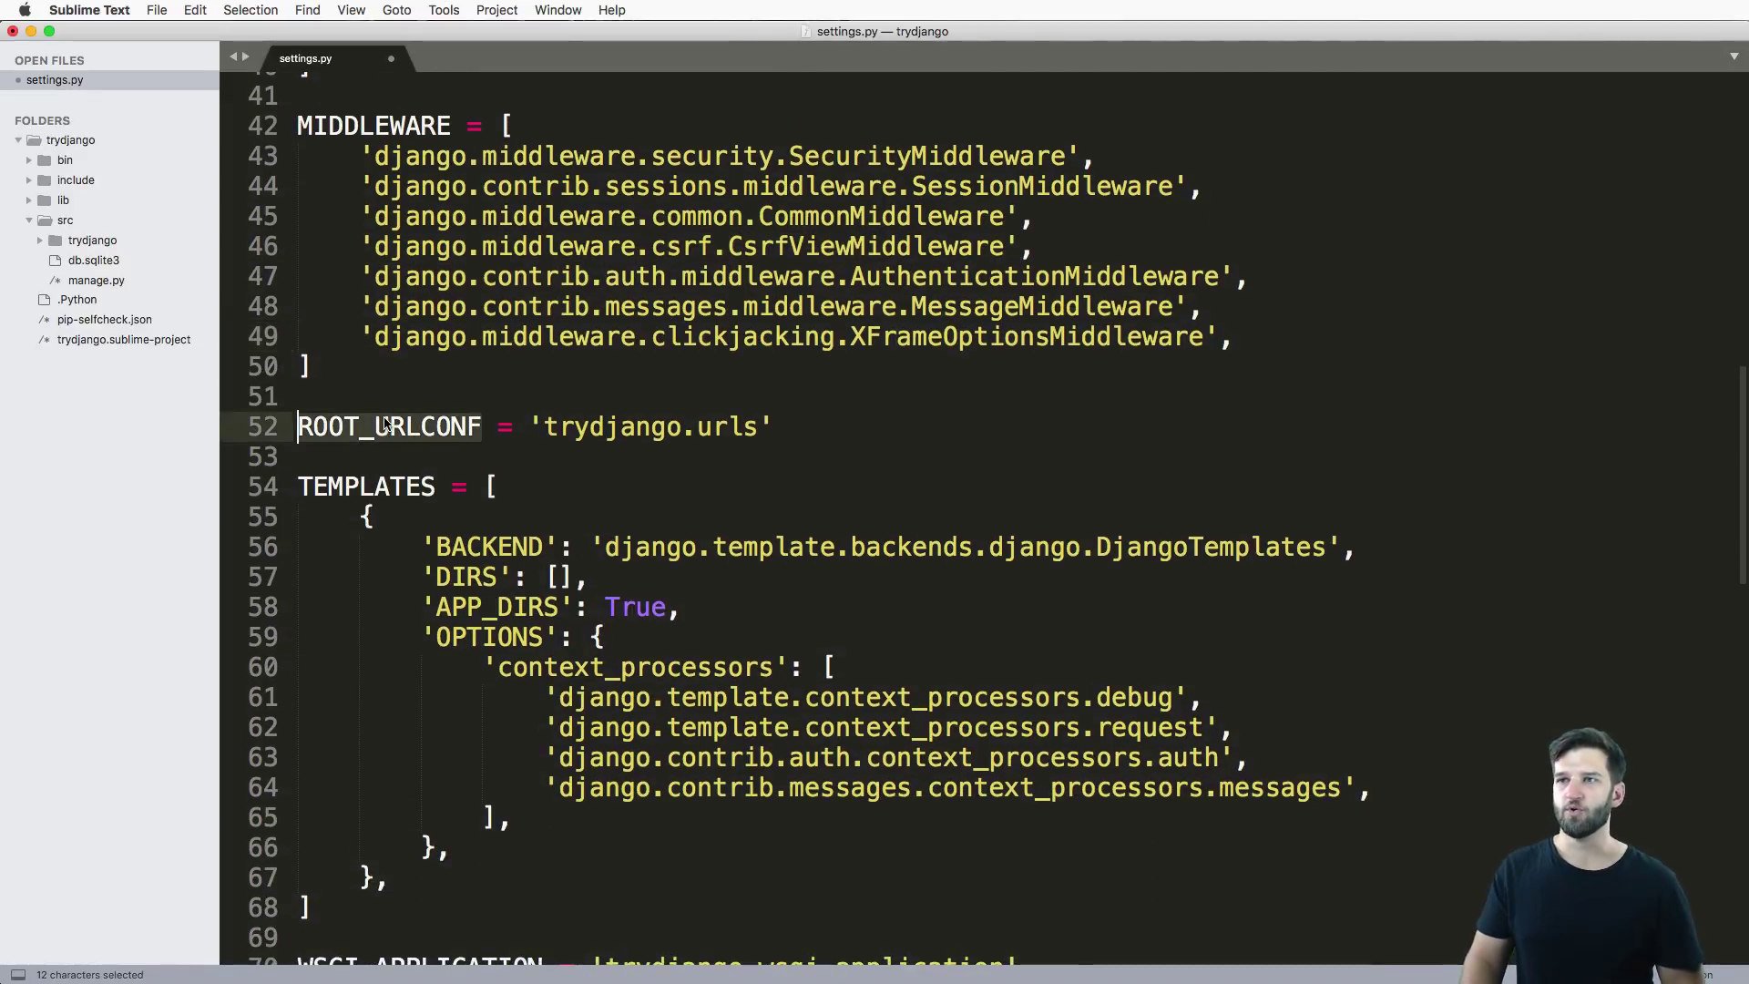
left_click(584, 504)
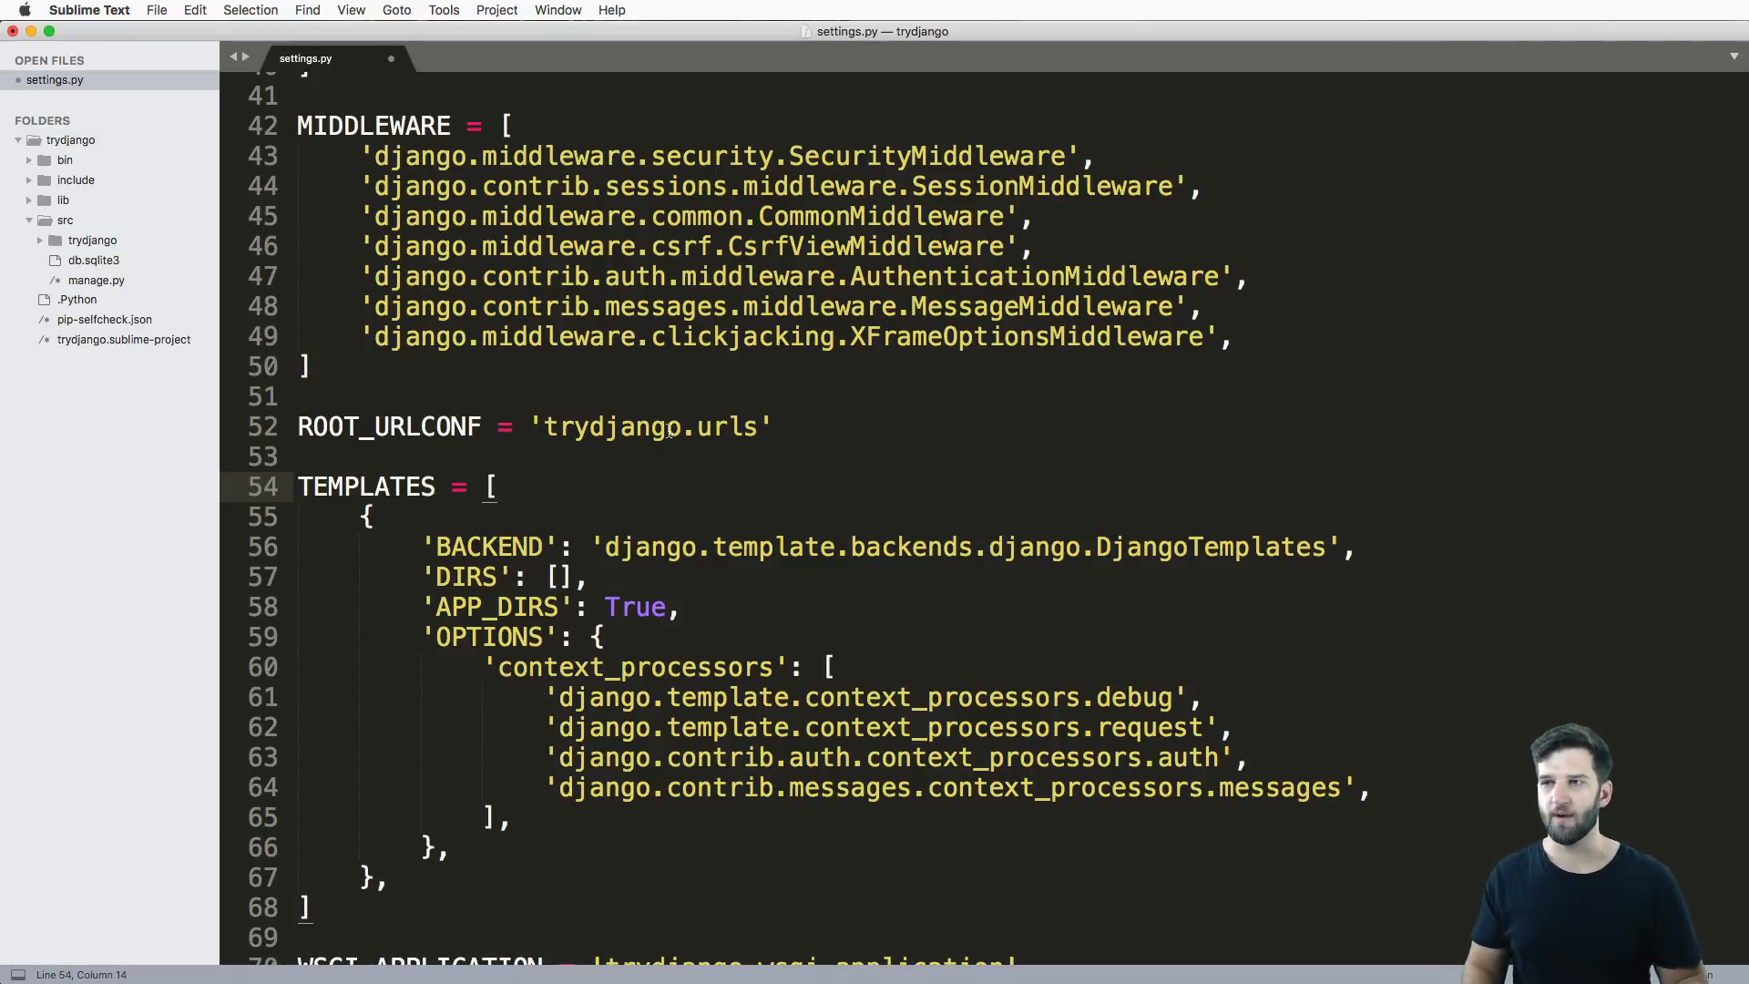
key("super+Tab")
key("super+Tab")
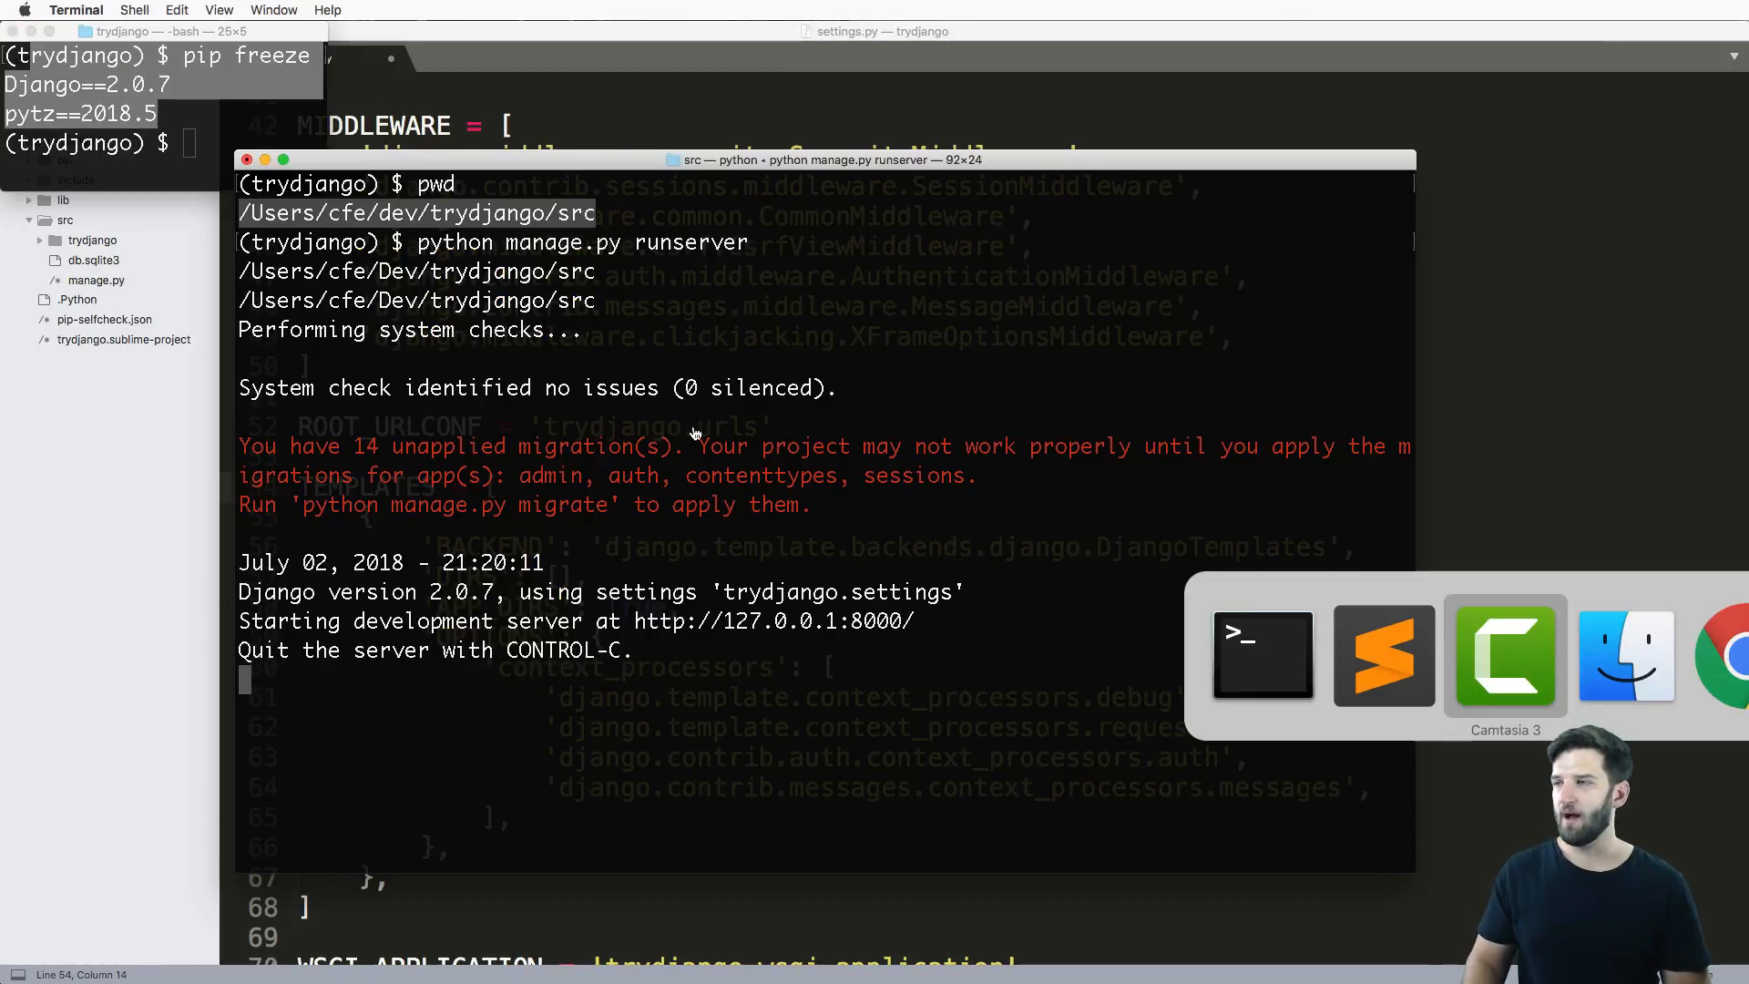
key("super+Tab")
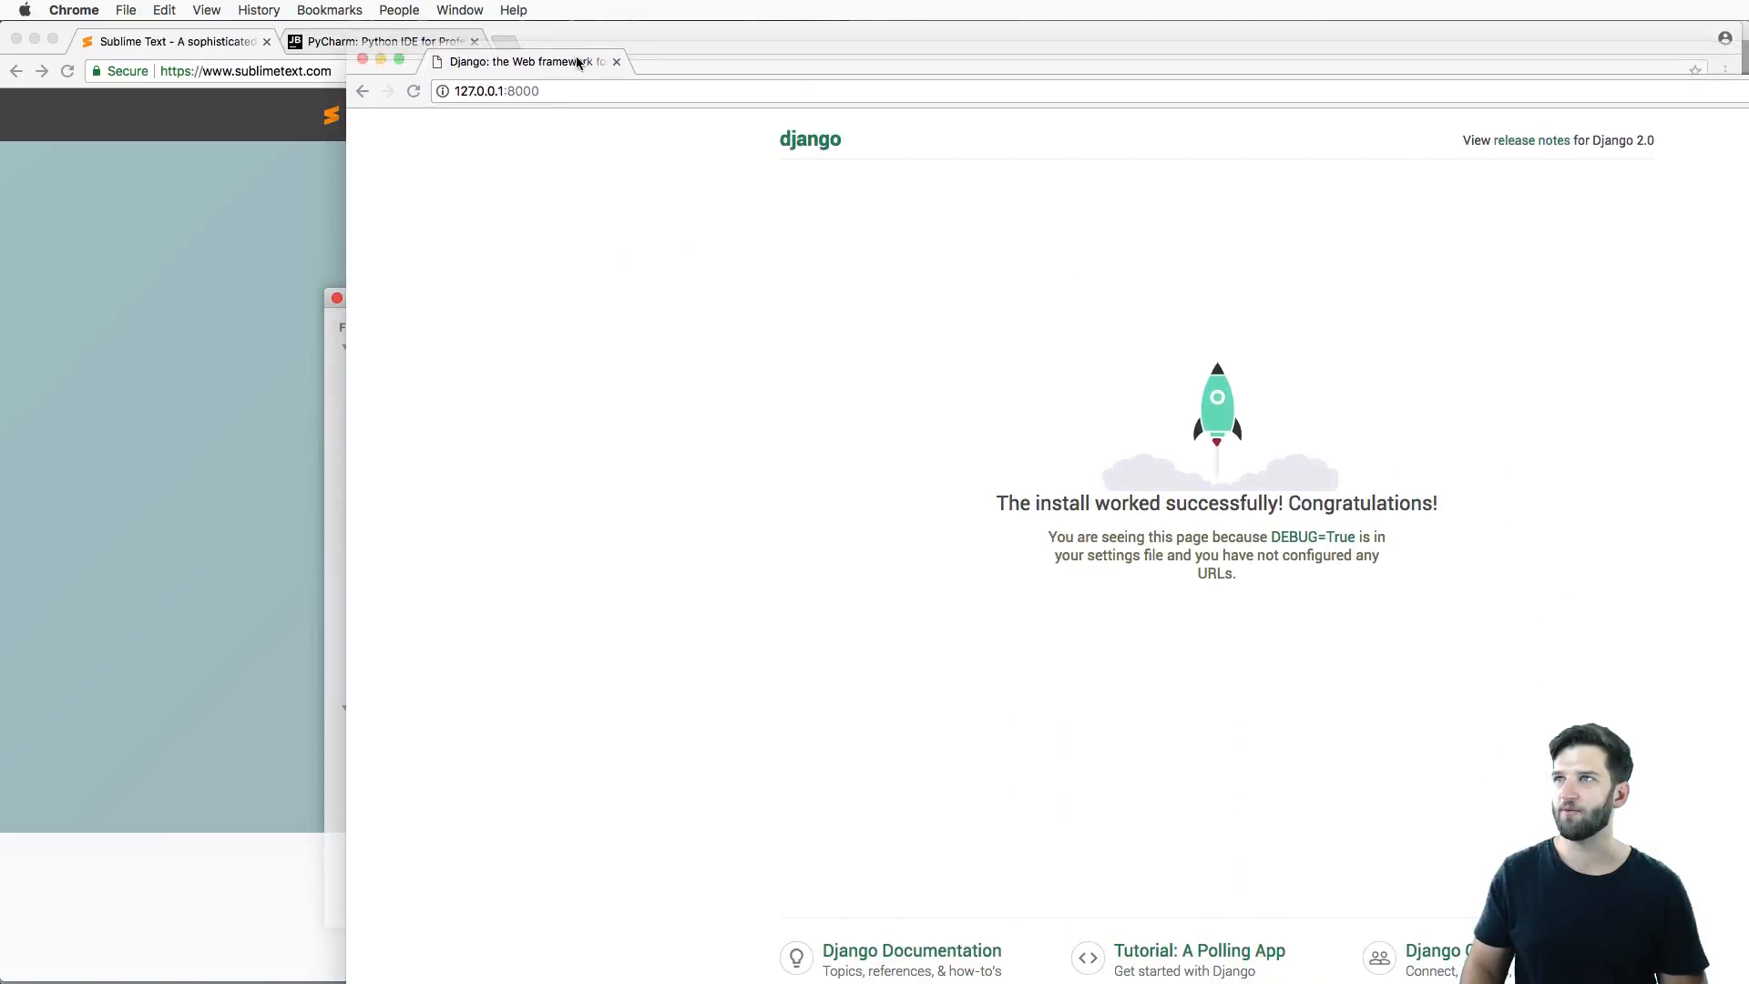
Load 127.0.0.1:8000/asdf and /asdf/asdfasd to see Django's 404 page, then return to settings.py.
left_click(574, 71)
type("/")
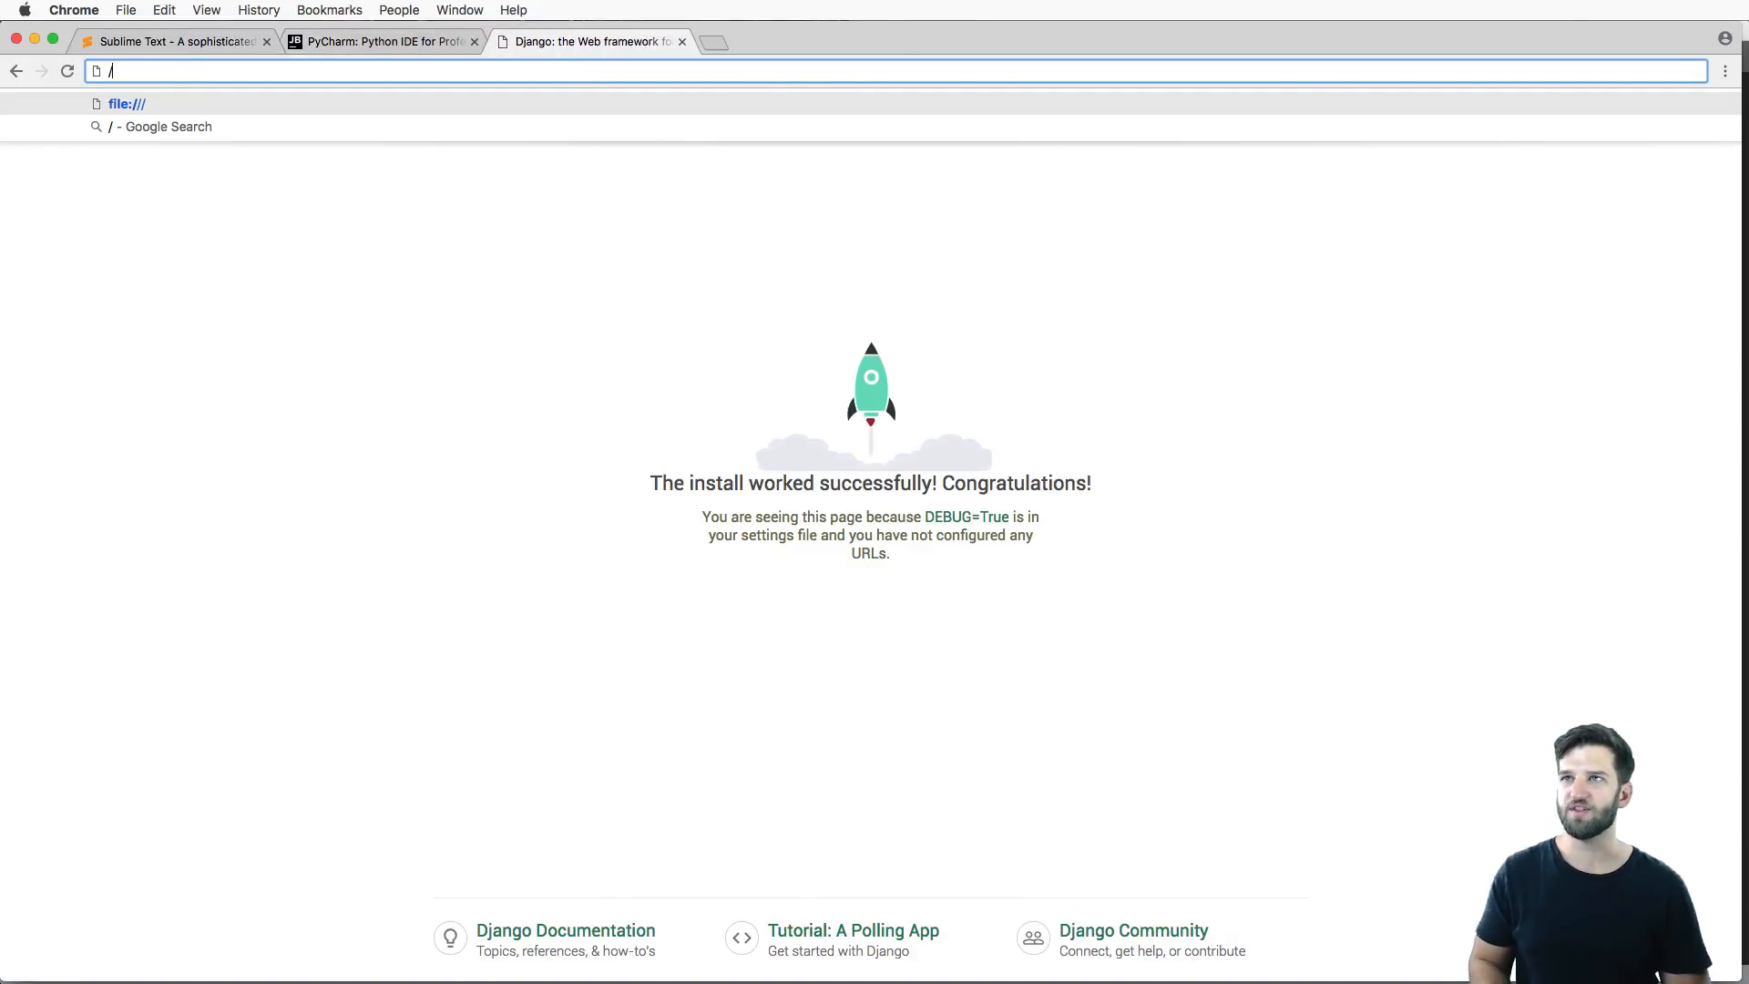
type("127.0.0.1:8000/asdf")
key("Return")
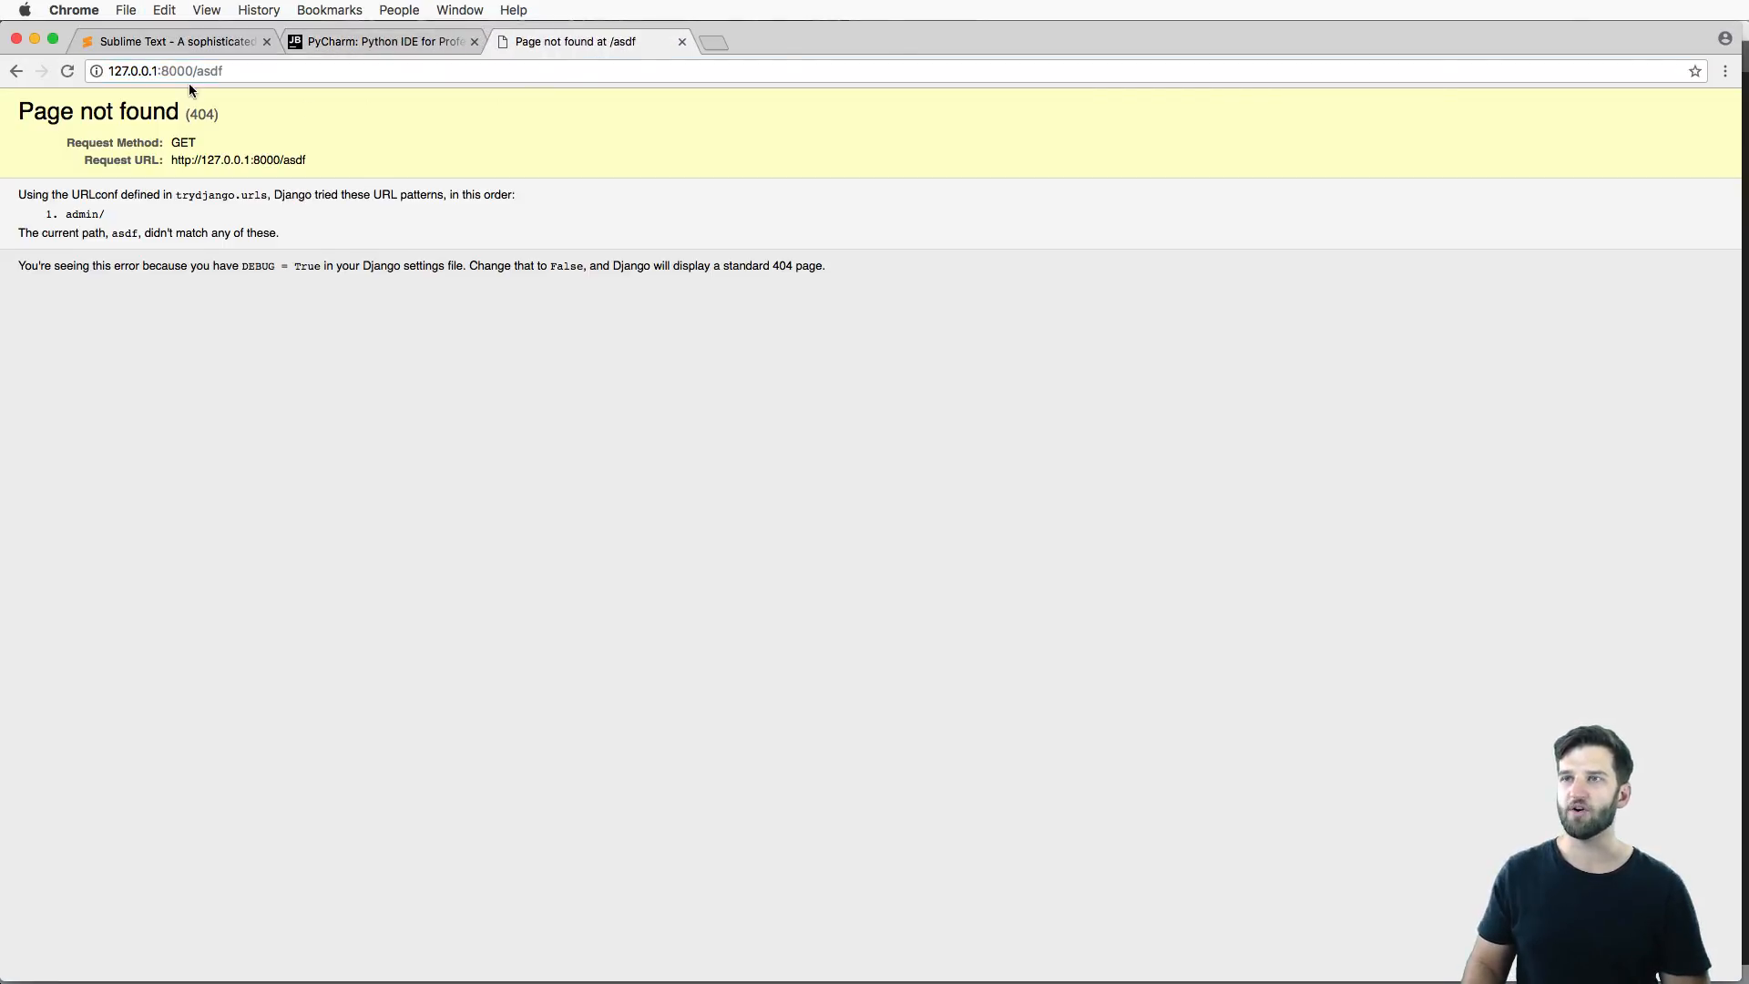
left_click(253, 71)
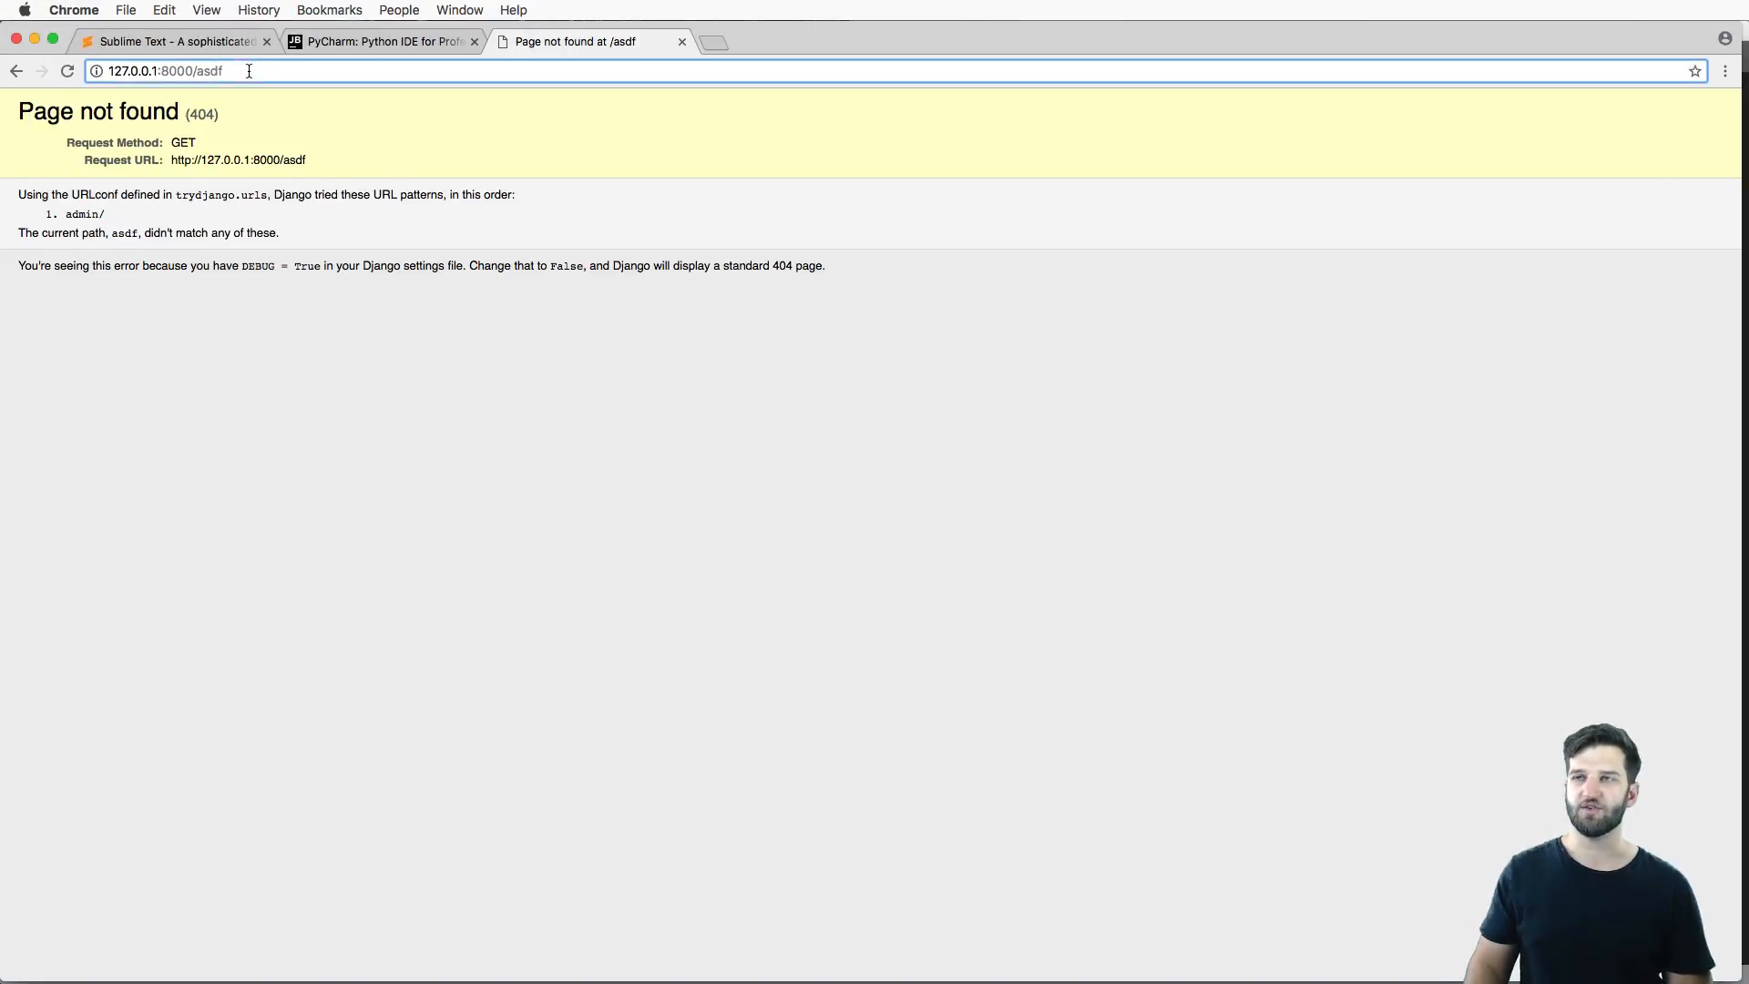
type("/asdfasd")
key("Return")
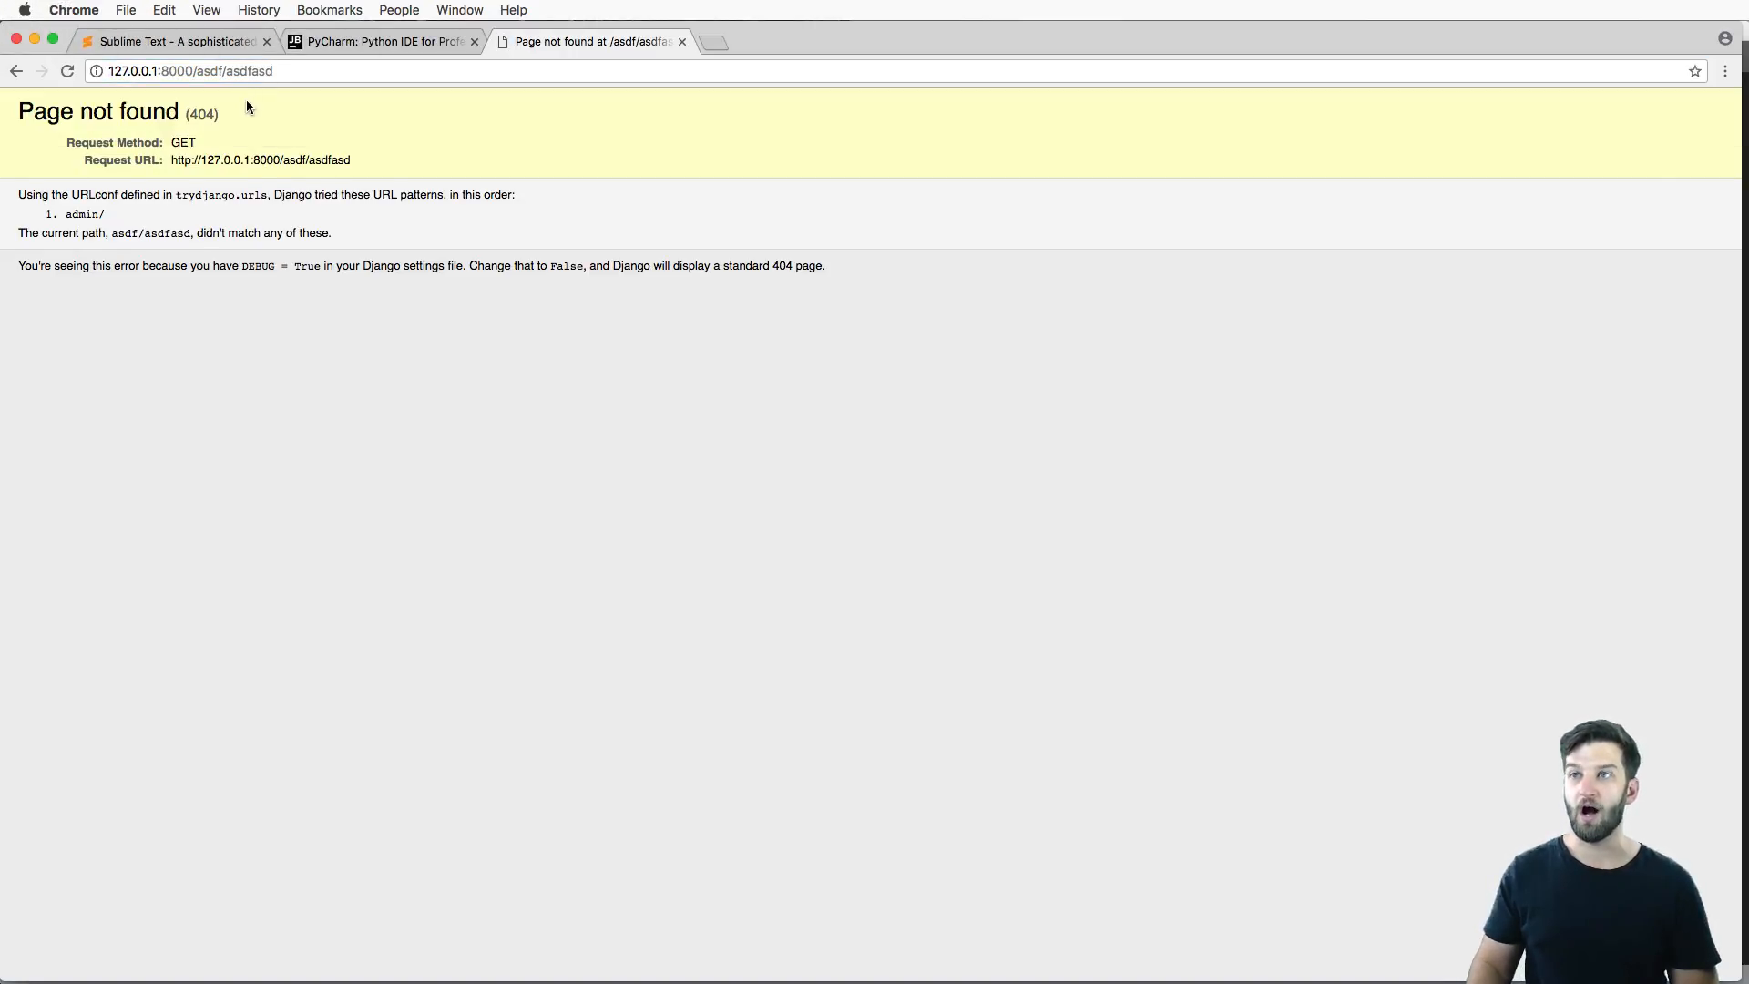
key("super+Tab")
key("super+Tab")
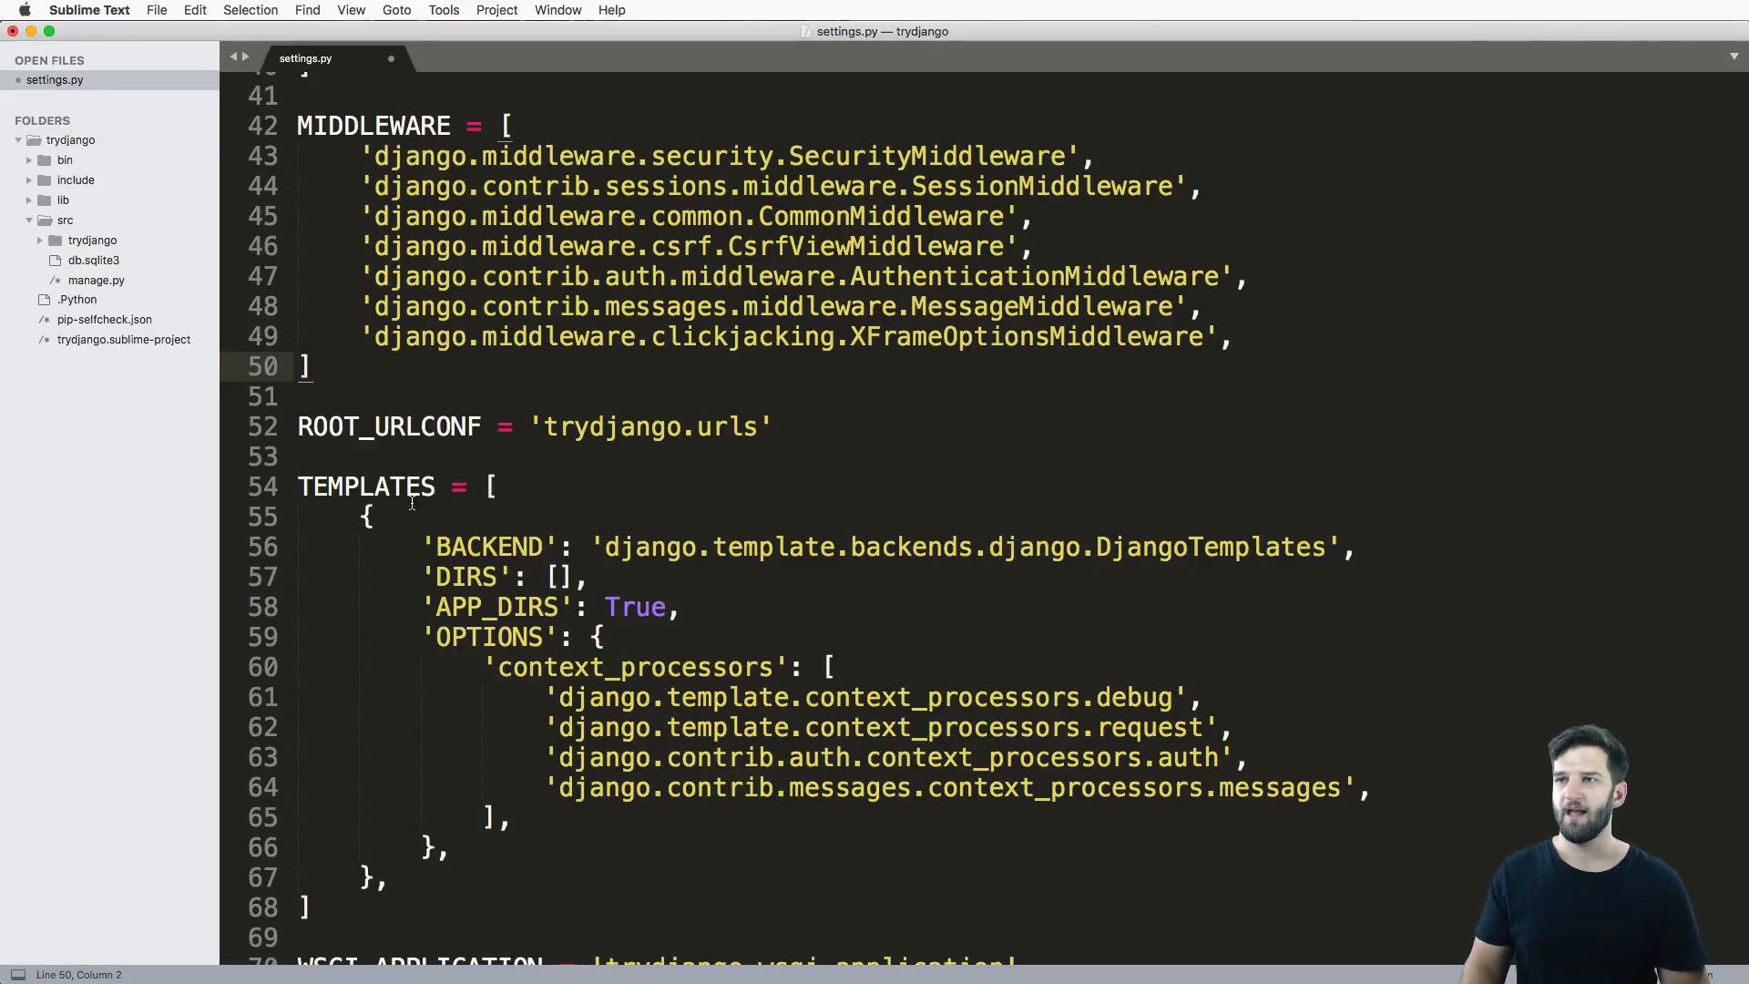
scroll(355, 495, "down", 5)
left_click_drag(315, 739, 297, 317)
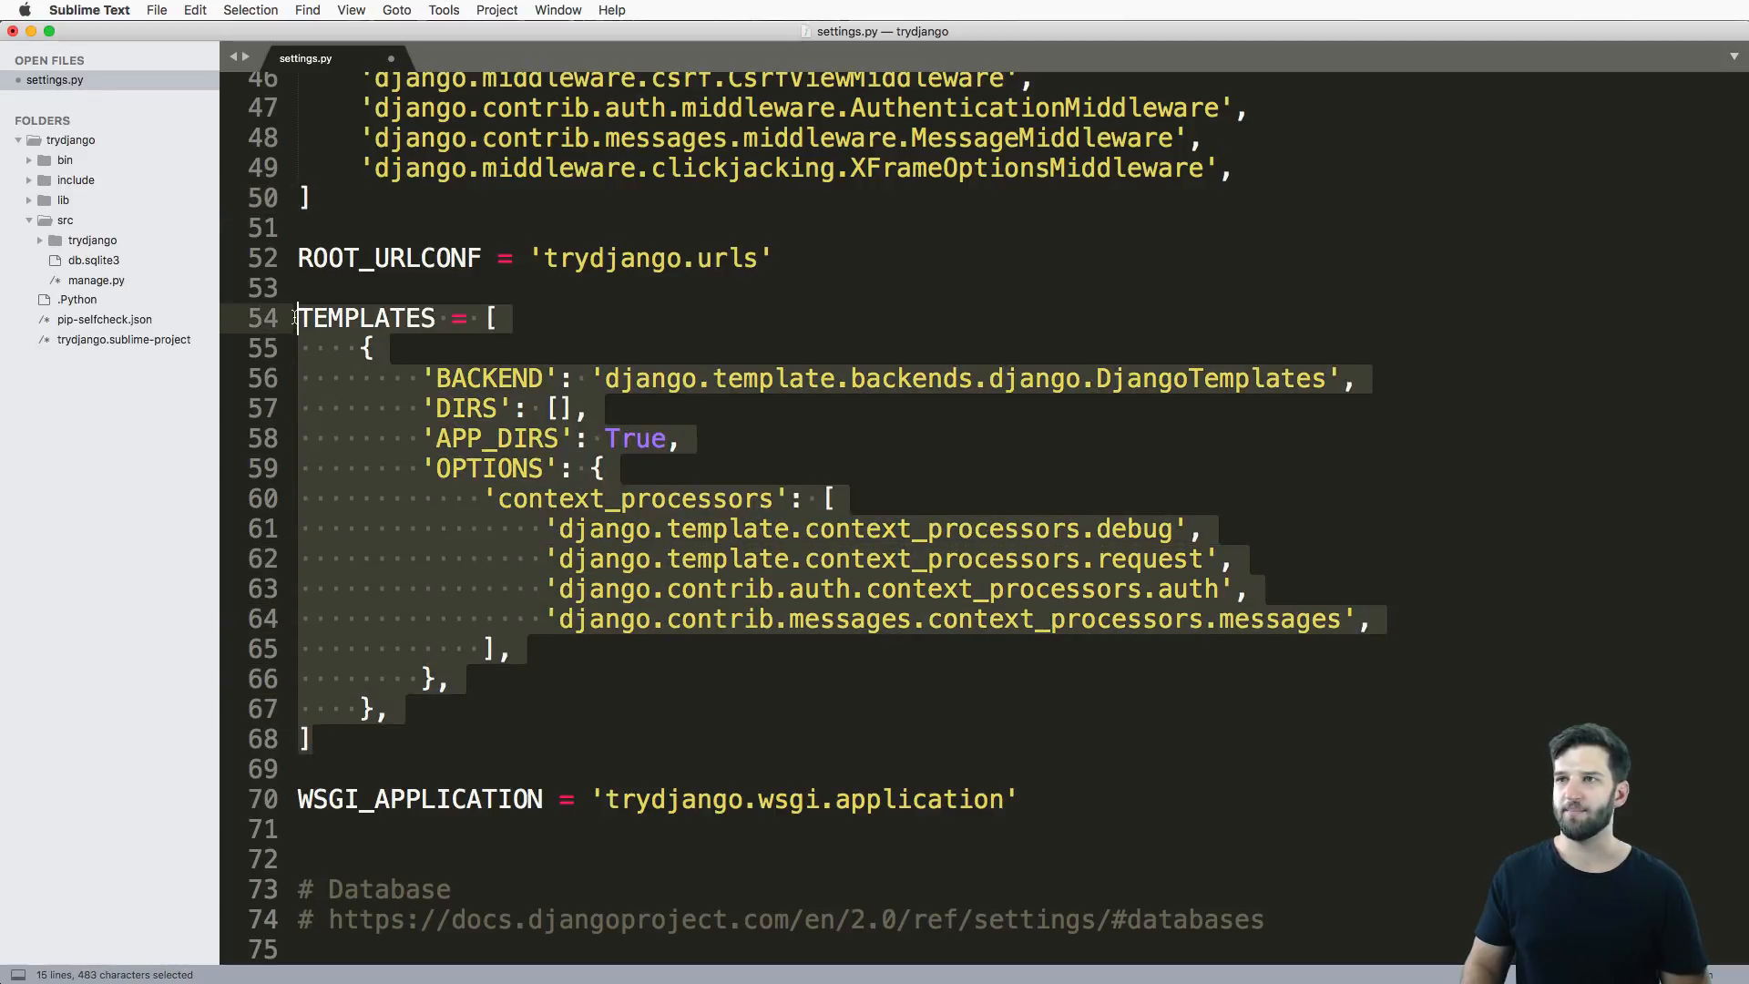
left_click(617, 534)
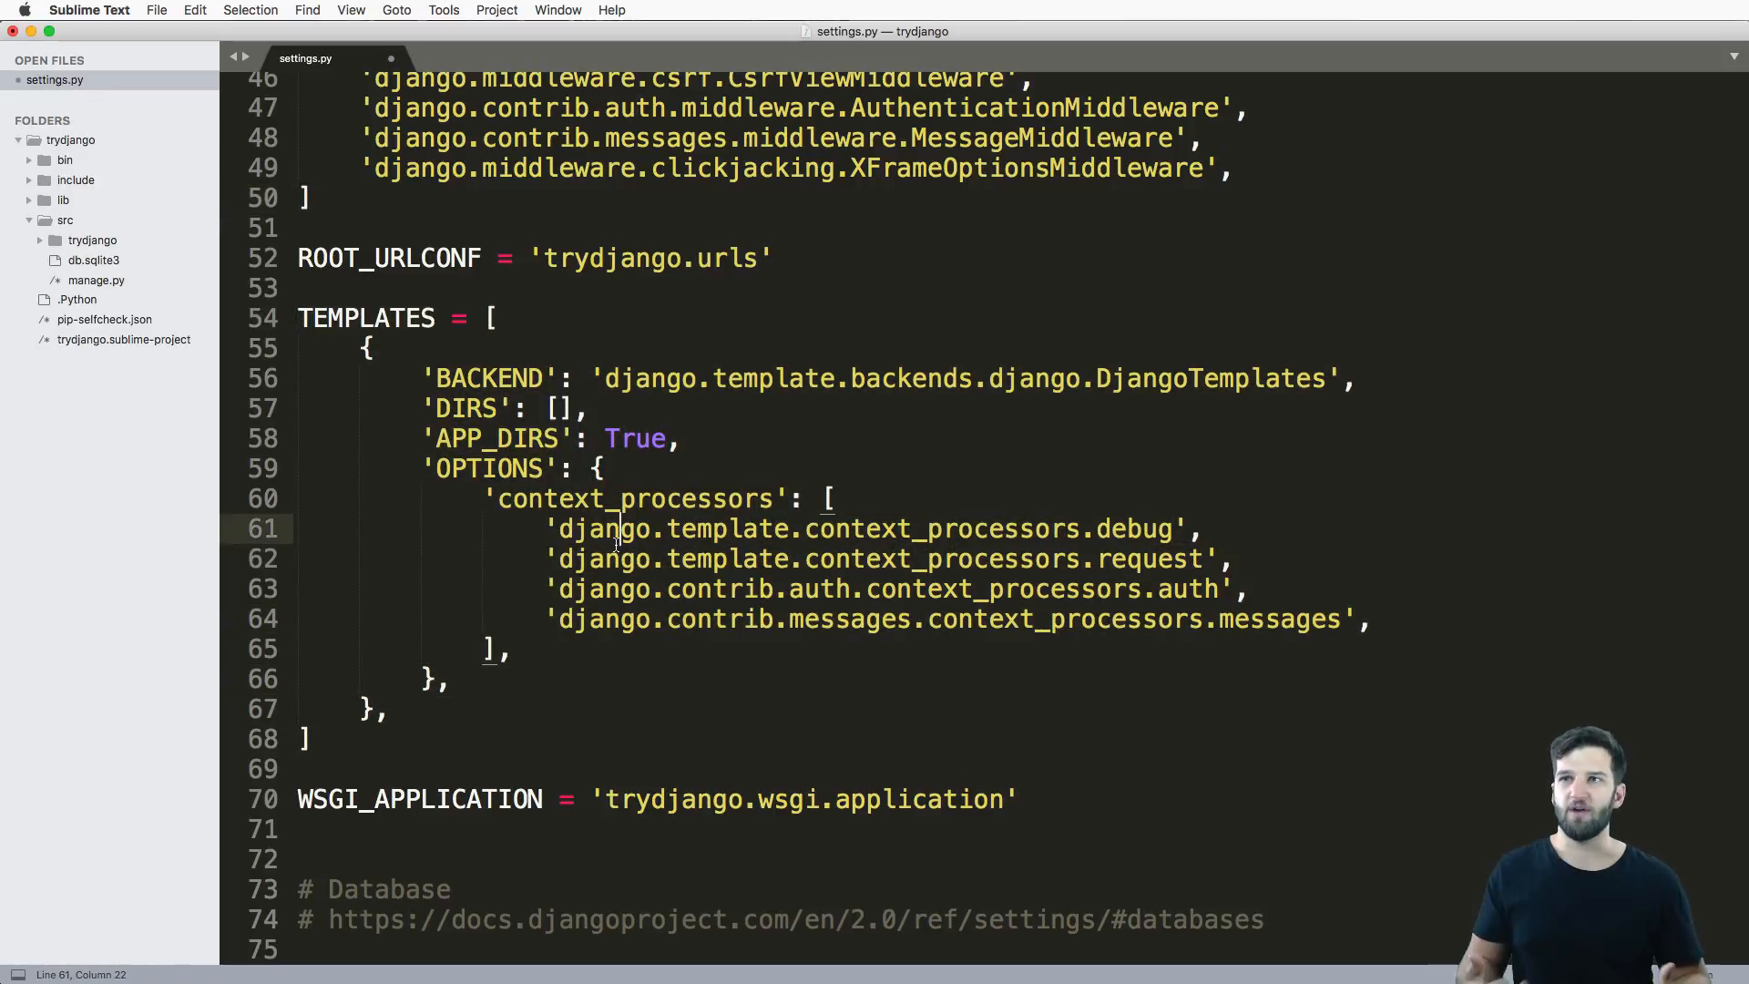
left_click(559, 409)
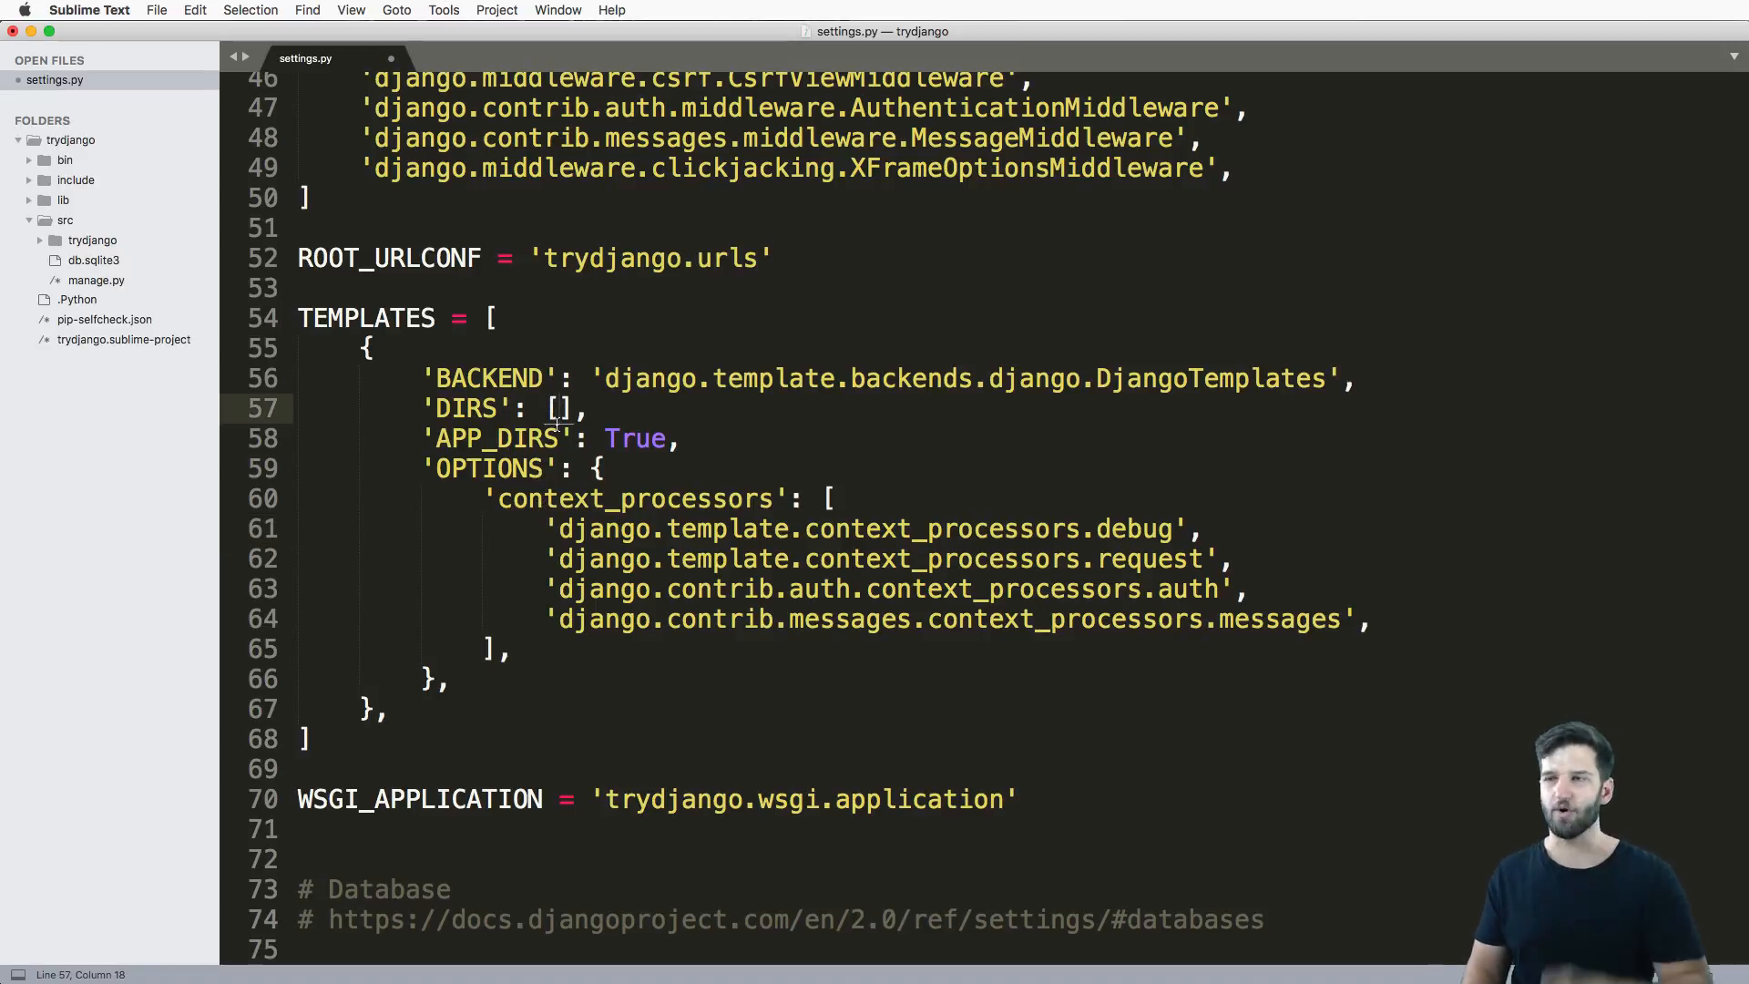
scroll(559, 407, "down", 2)
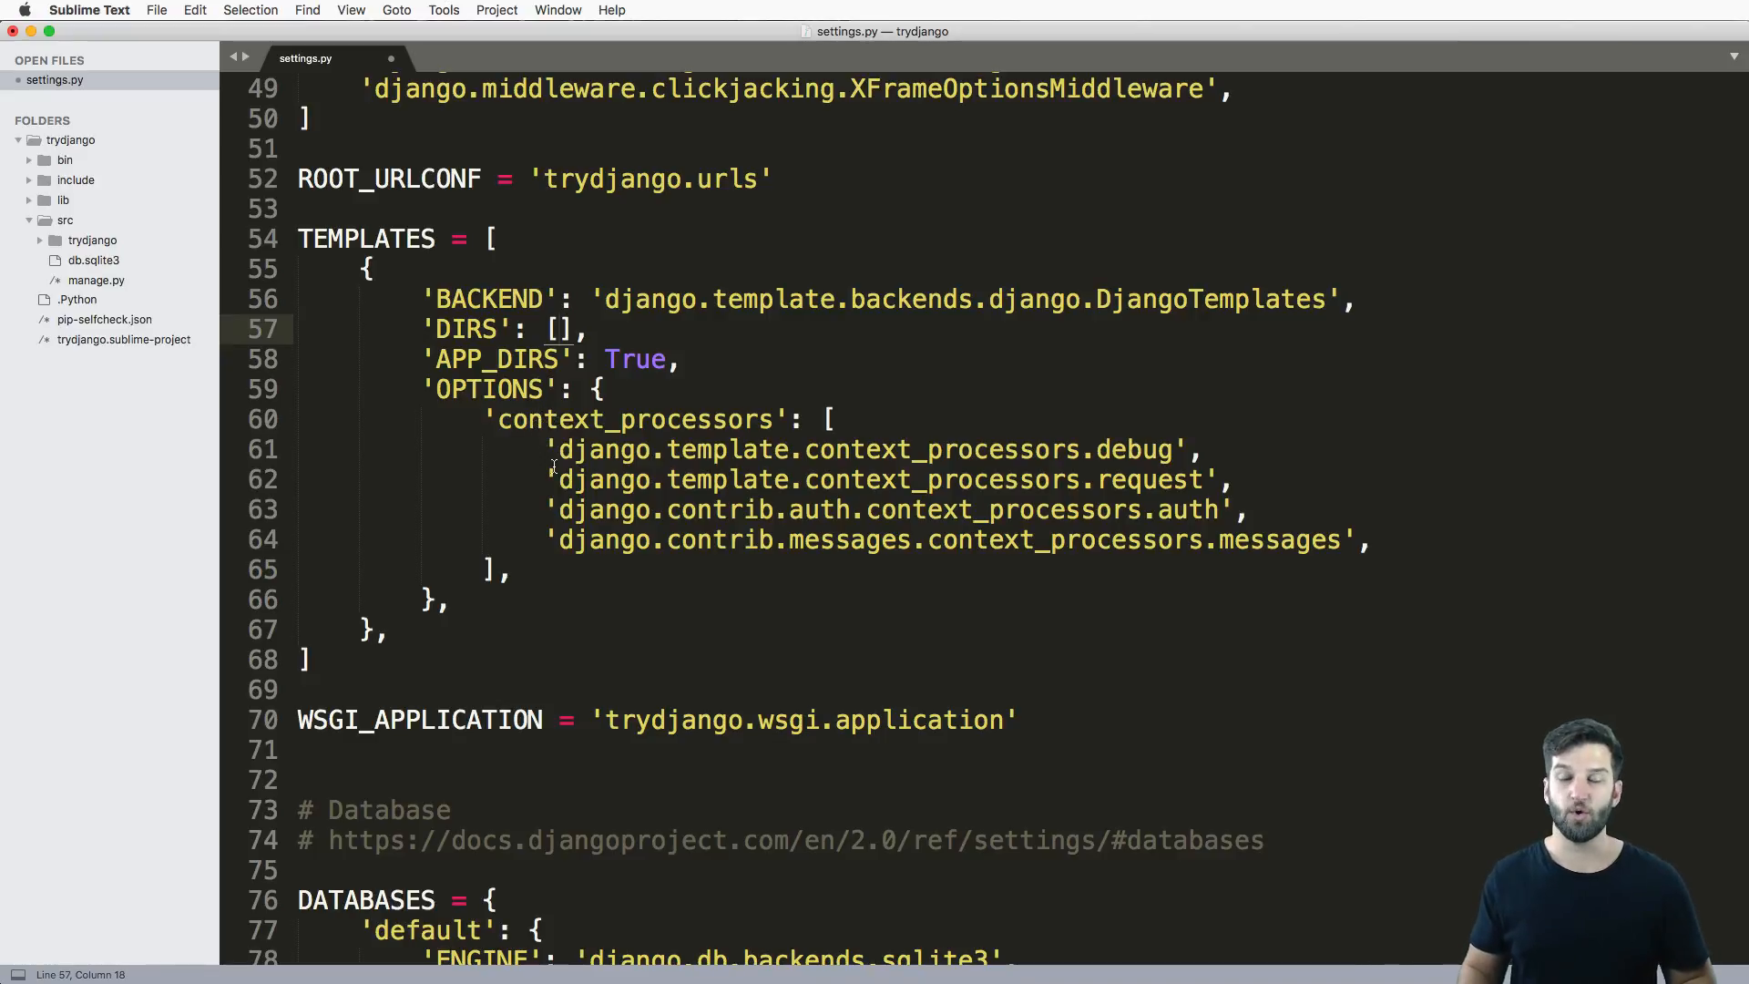
scroll(559, 506, "down", 3)
scroll(518, 528, "down", 3)
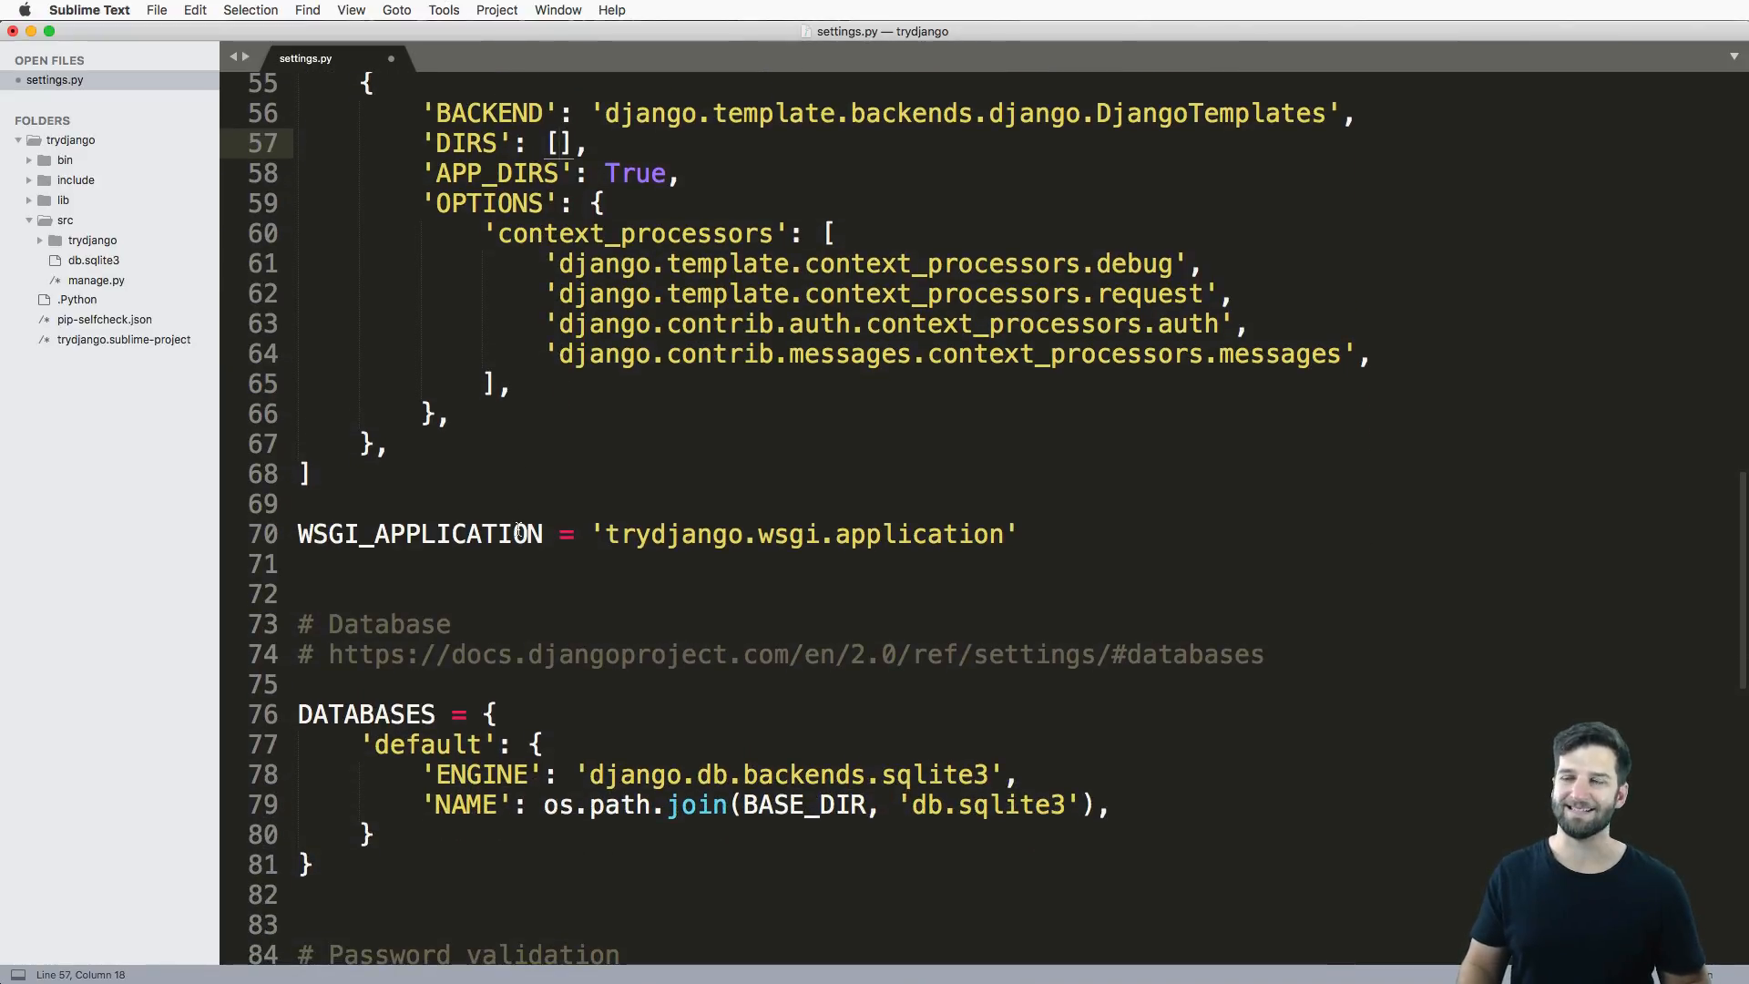
scroll(507, 561, "down", 2)
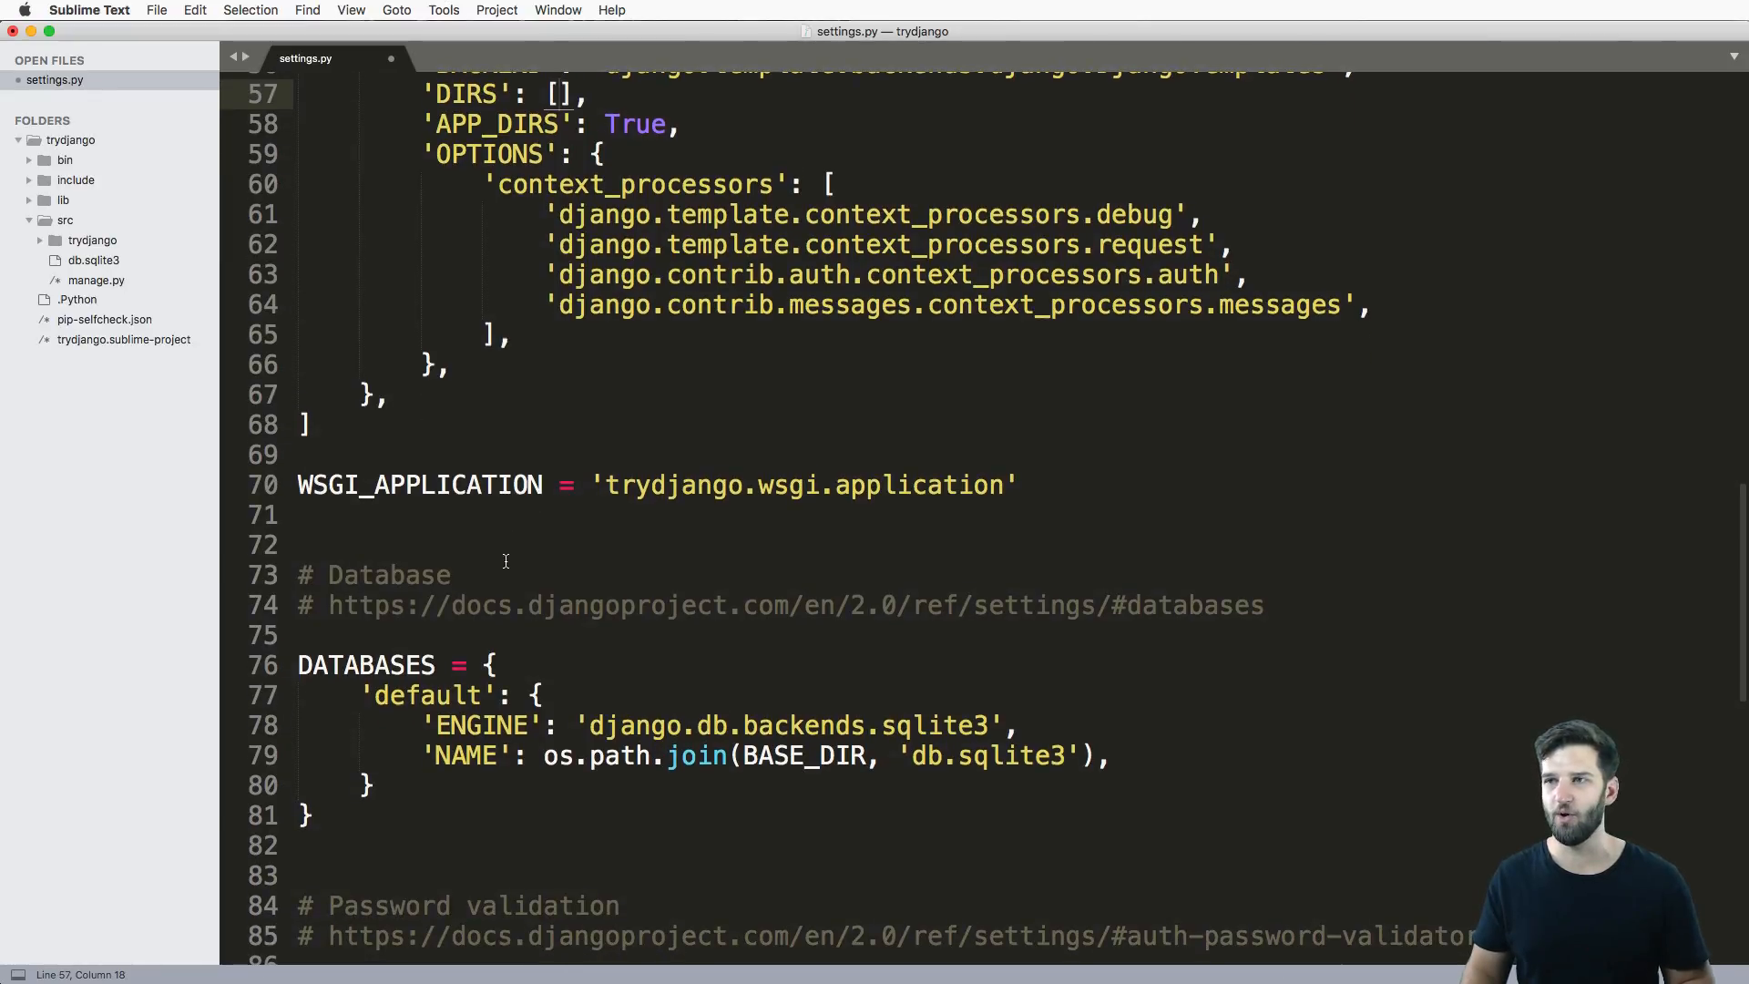
double_click(394, 482)
left_click(407, 547)
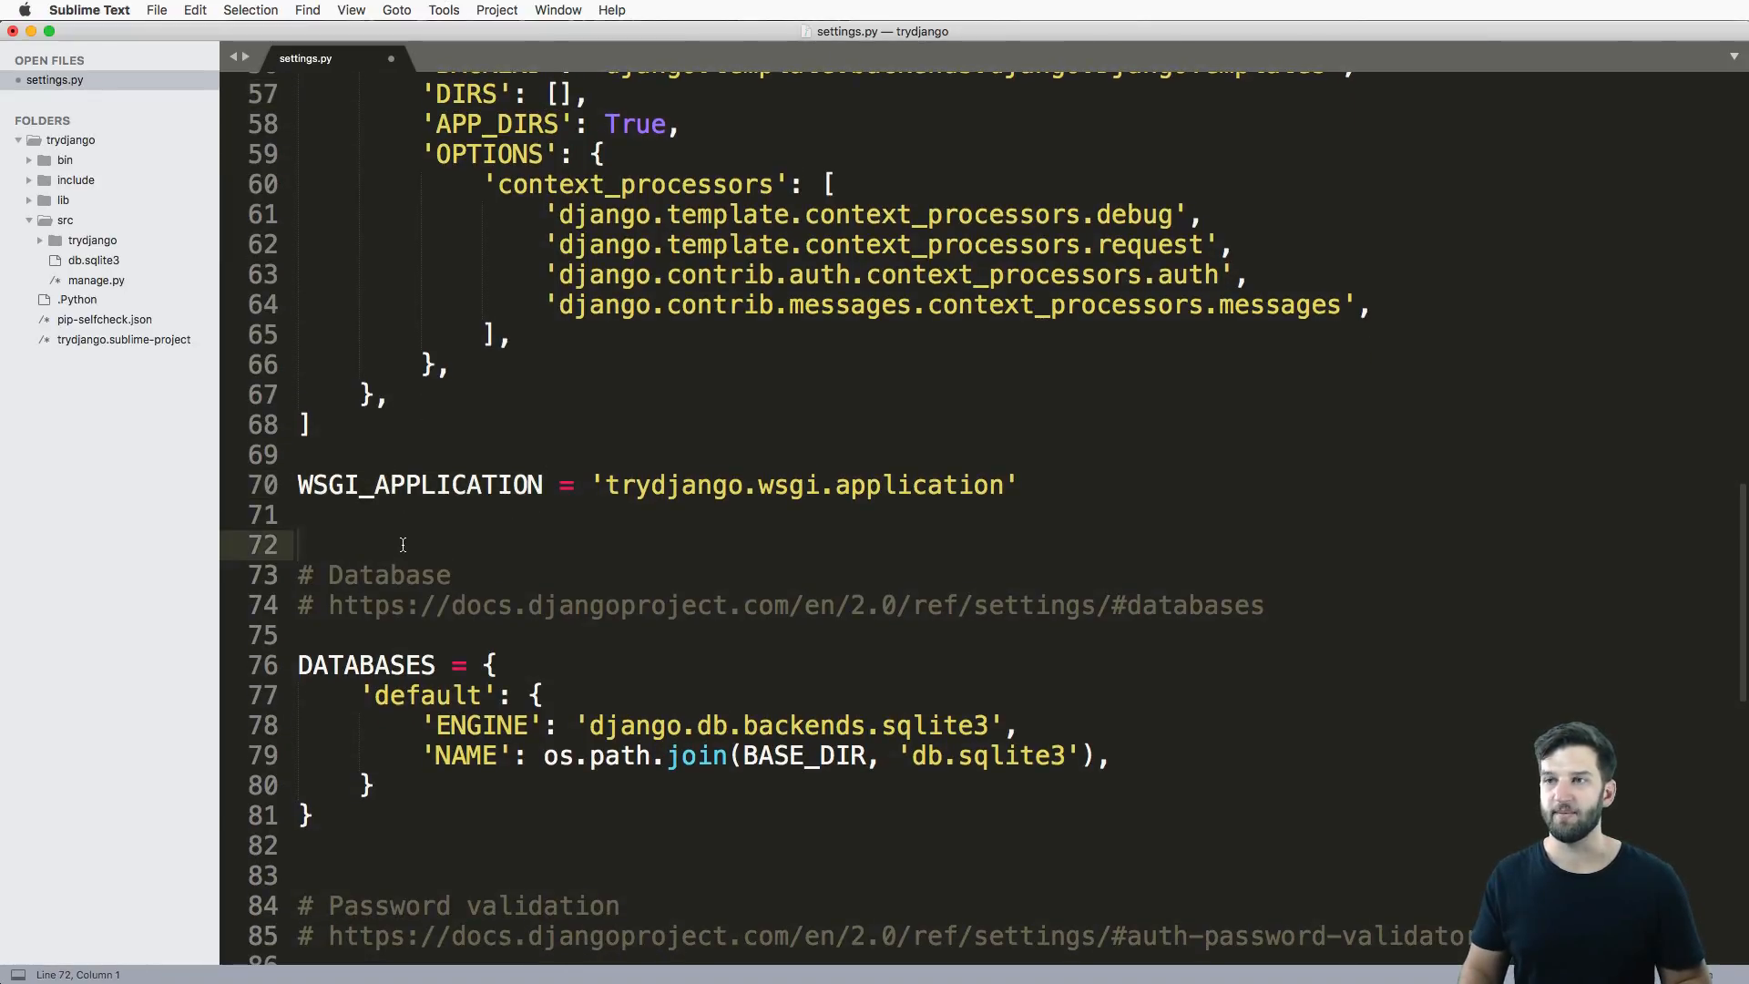
double_click(413, 485)
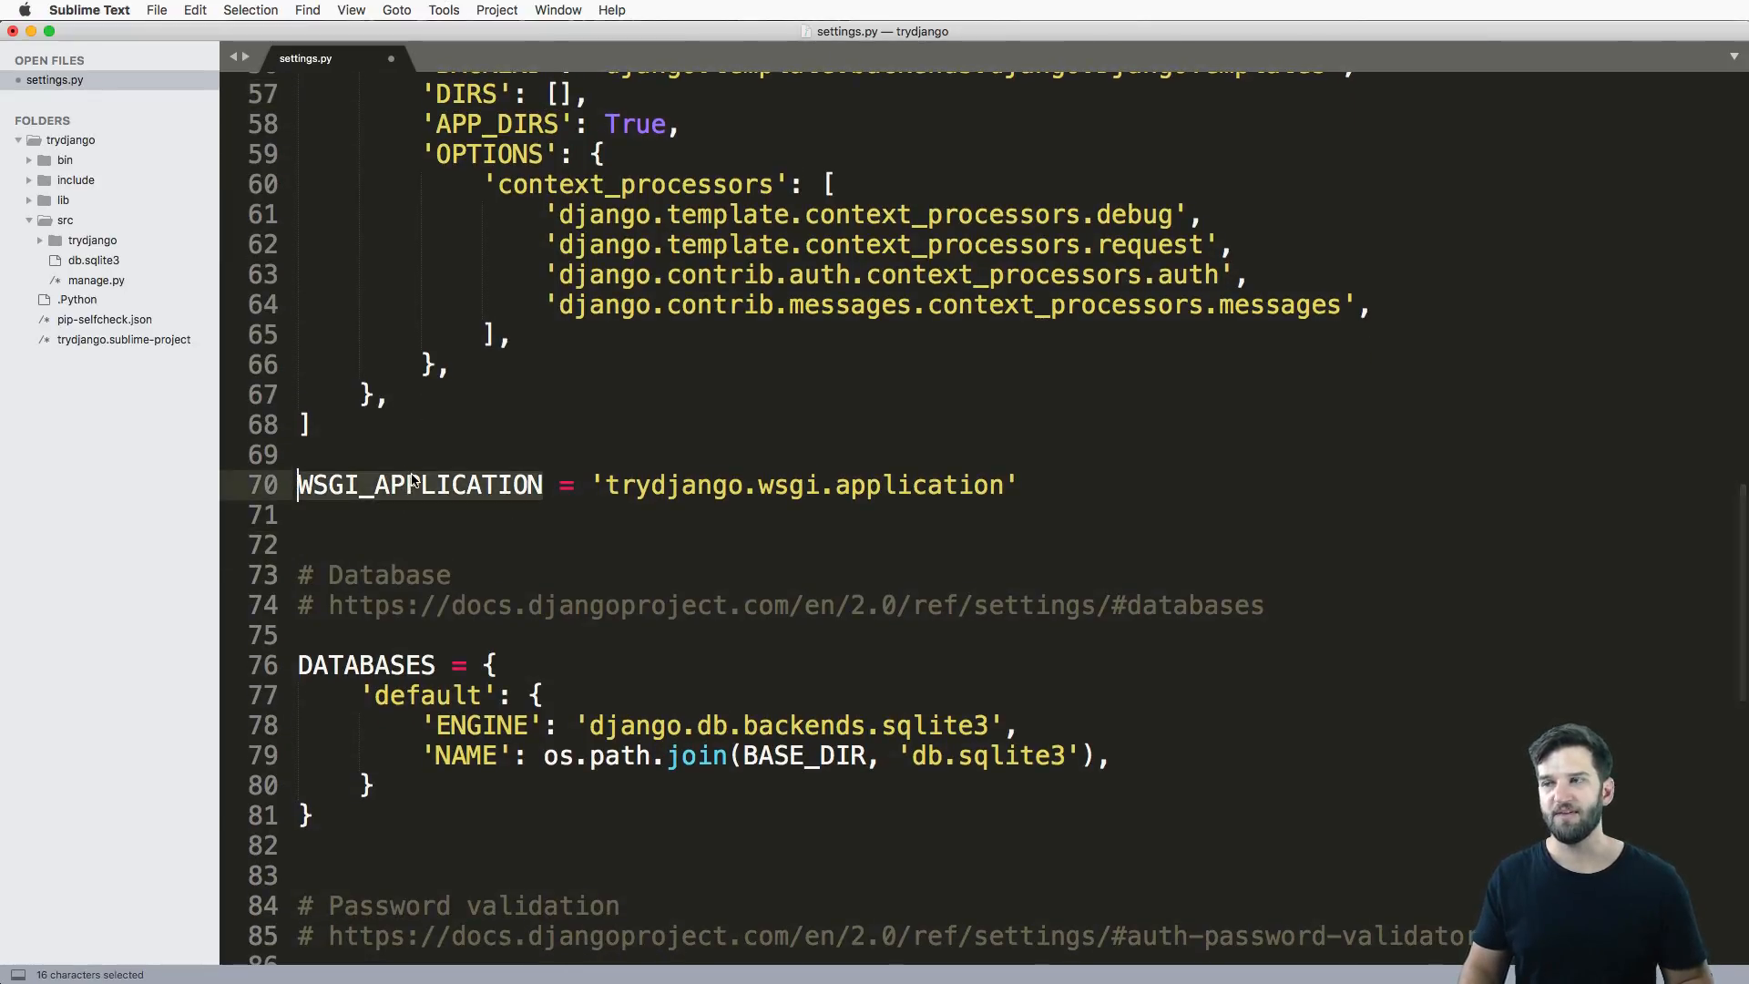
left_click(436, 546)
double_click(339, 485)
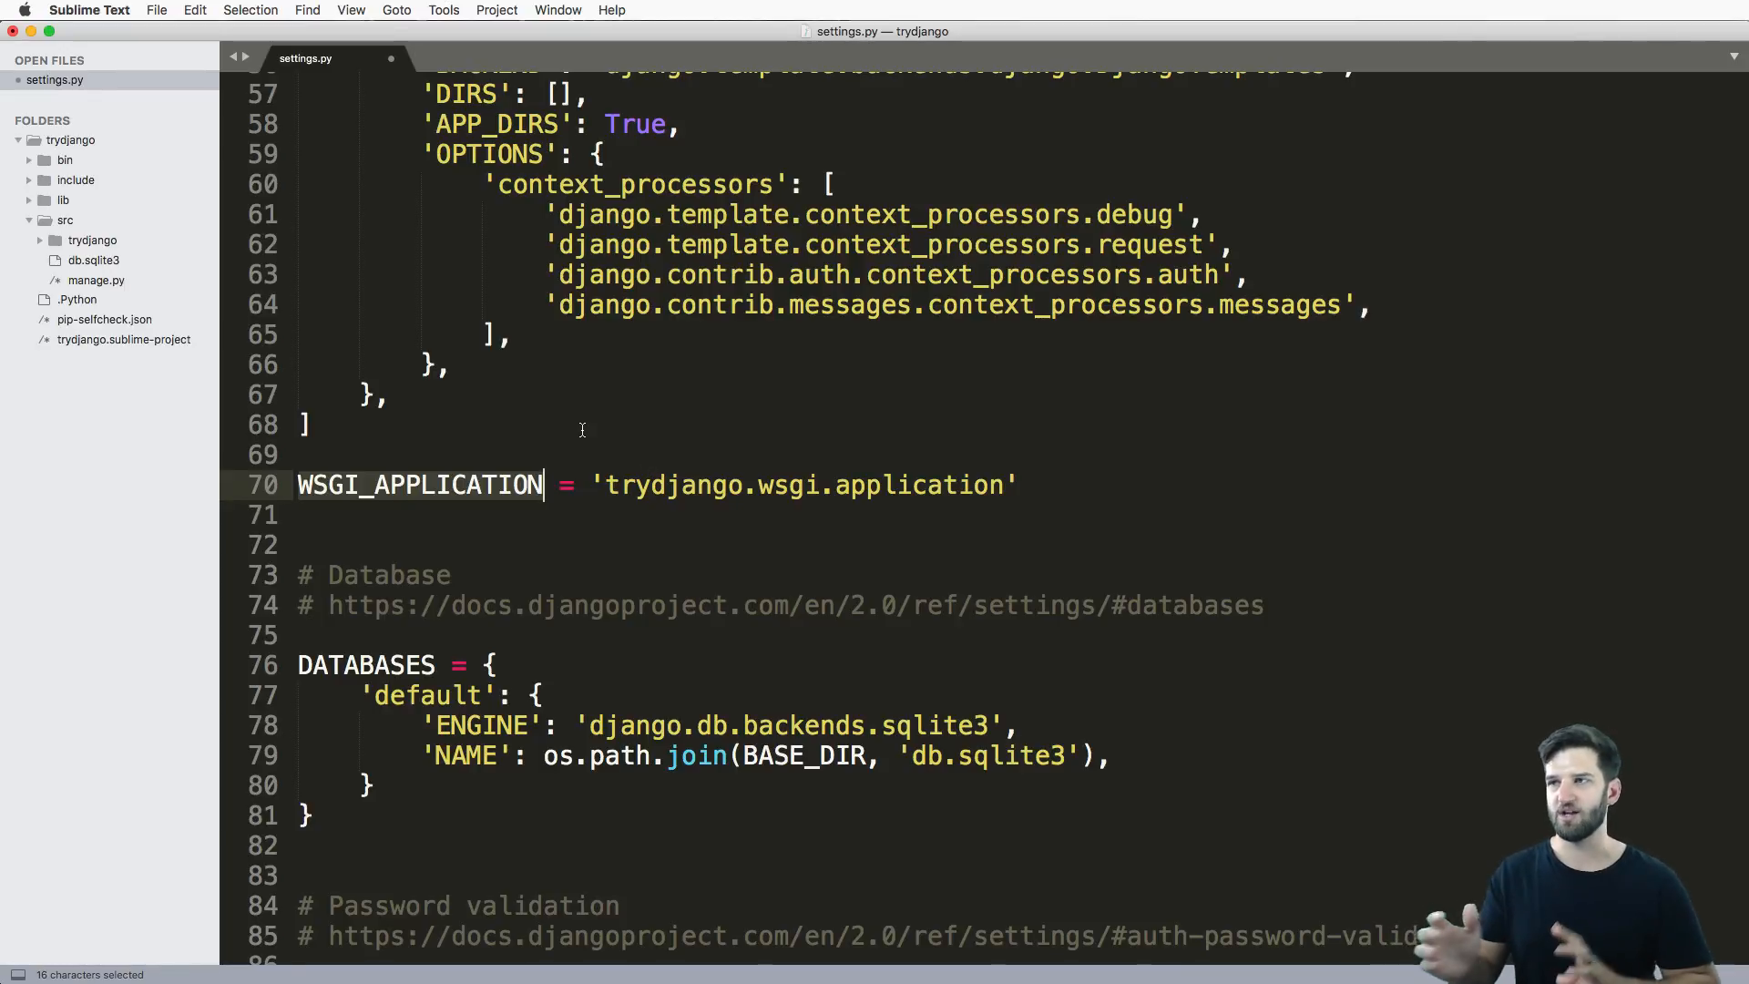
left_click(410, 516)
scroll(411, 548, "down", 3)
left_click_drag(332, 658, 246, 507)
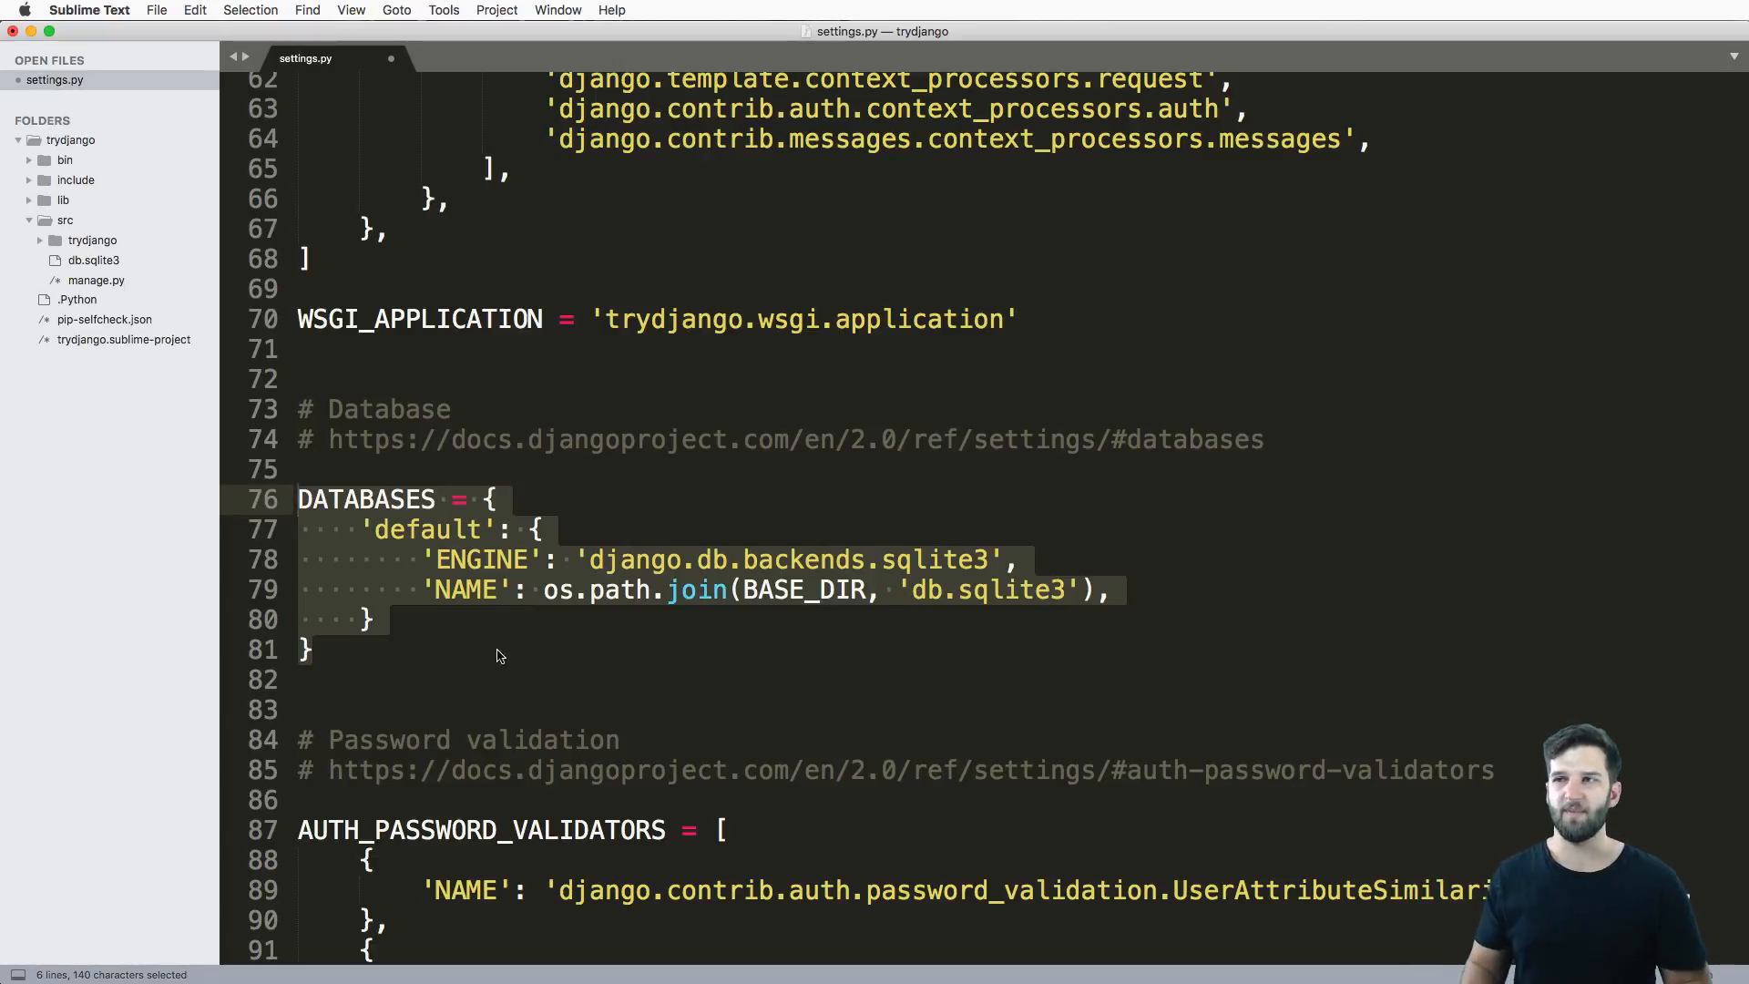
left_click(466, 652)
double_click(935, 559)
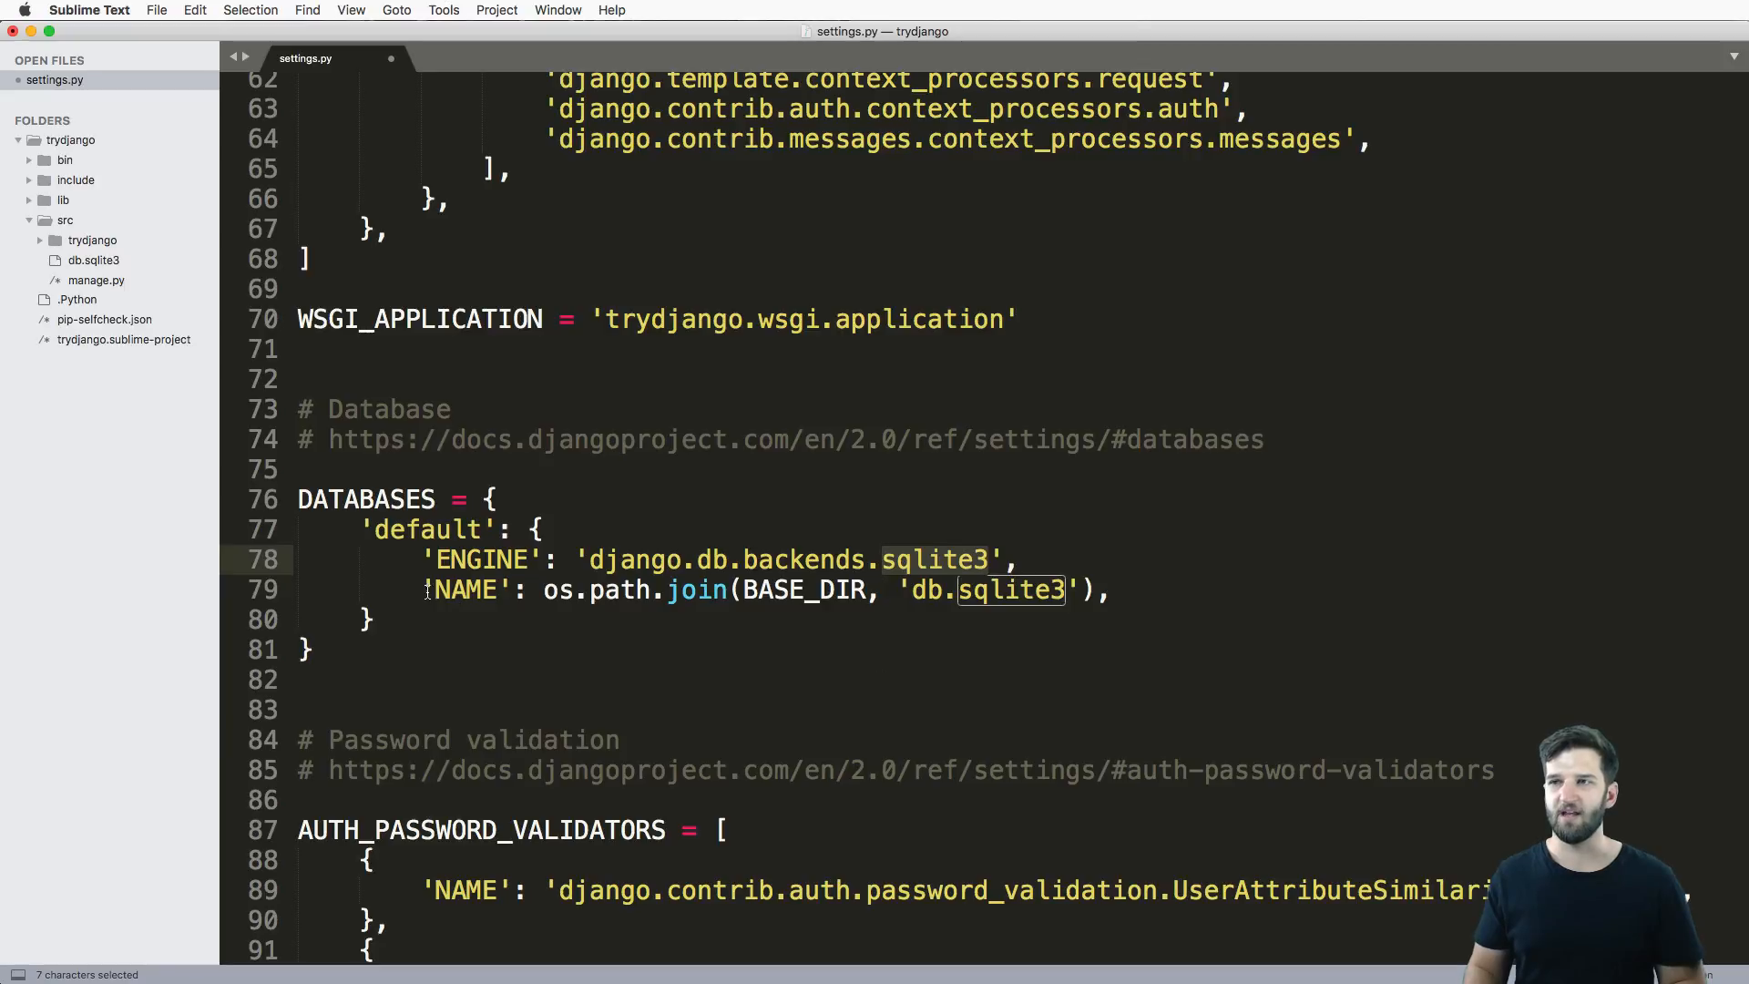
left_click_drag(425, 589, 1112, 590)
left_click(751, 680)
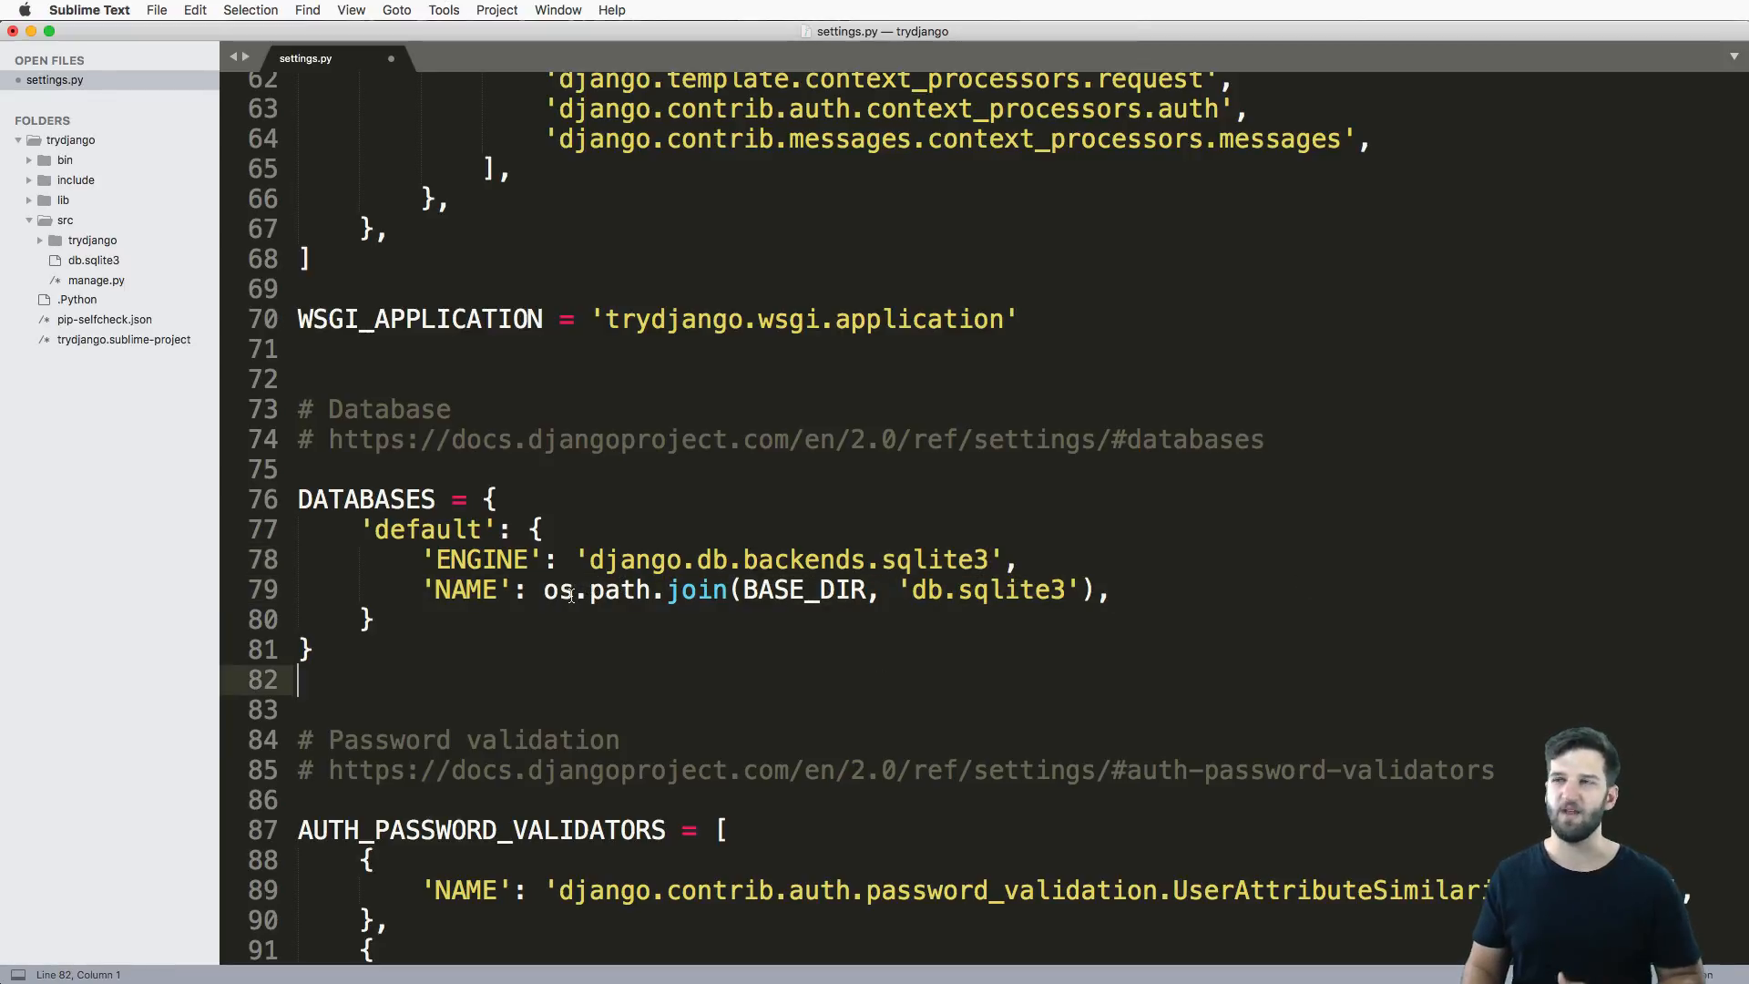
left_click_drag(319, 440, 1265, 440)
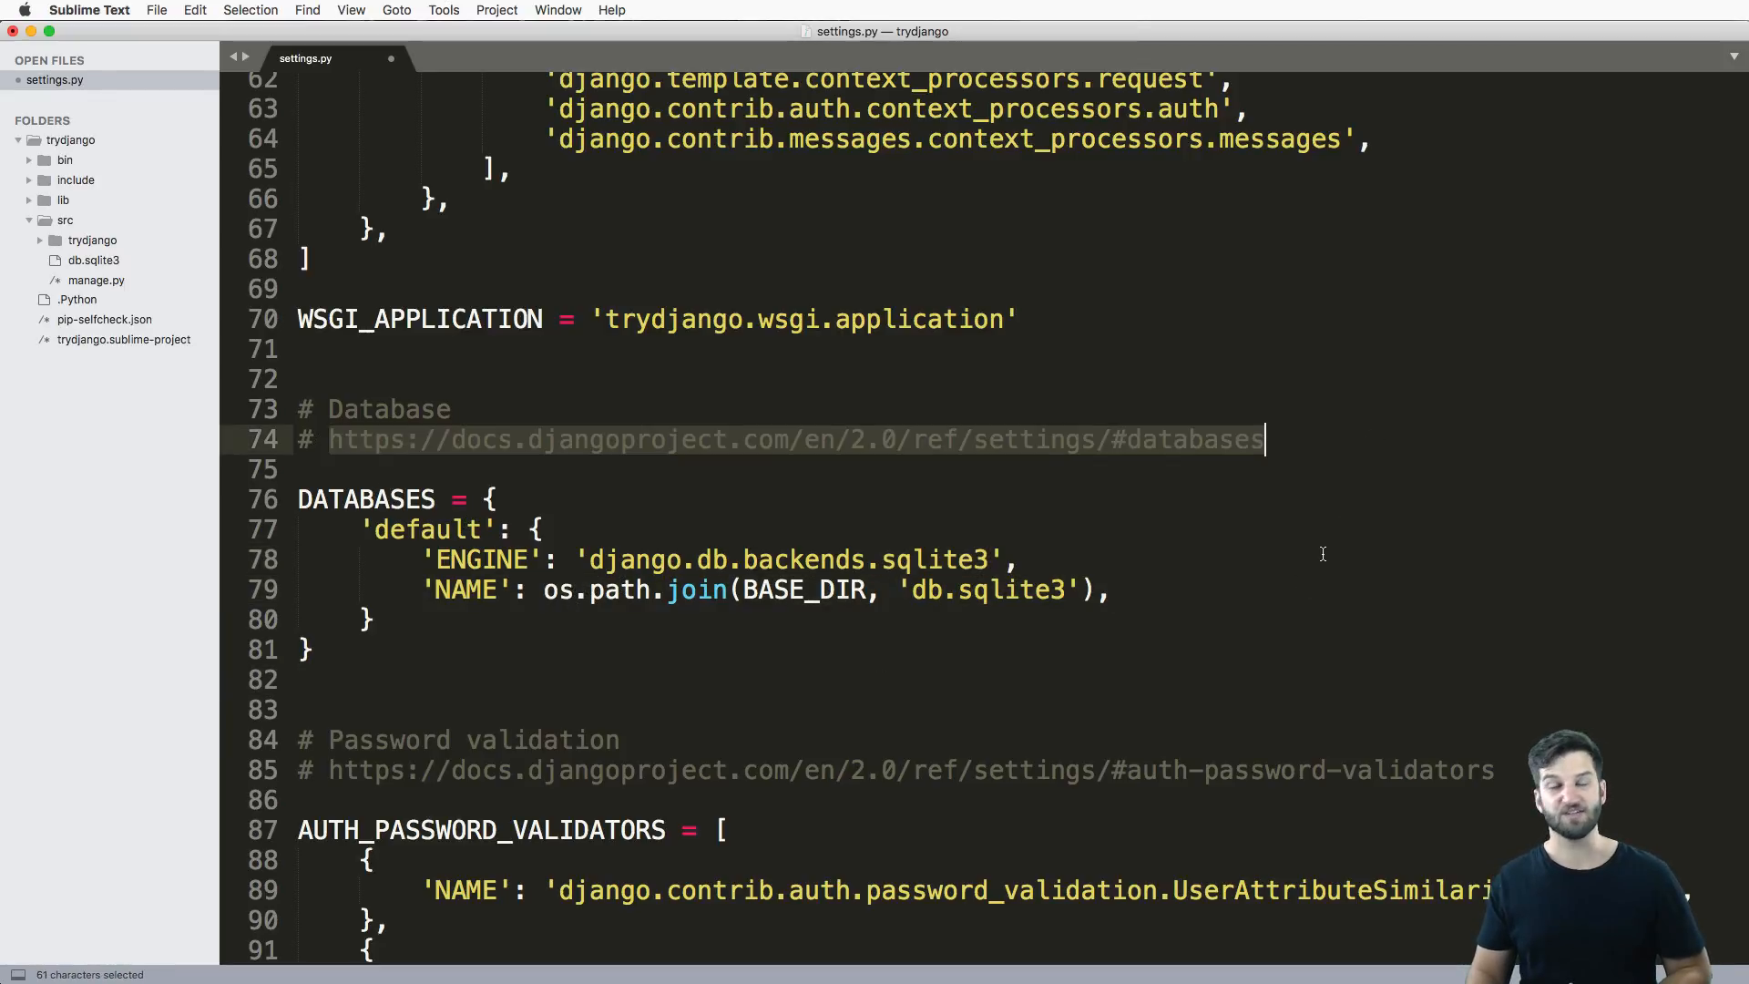
left_click(1322, 553)
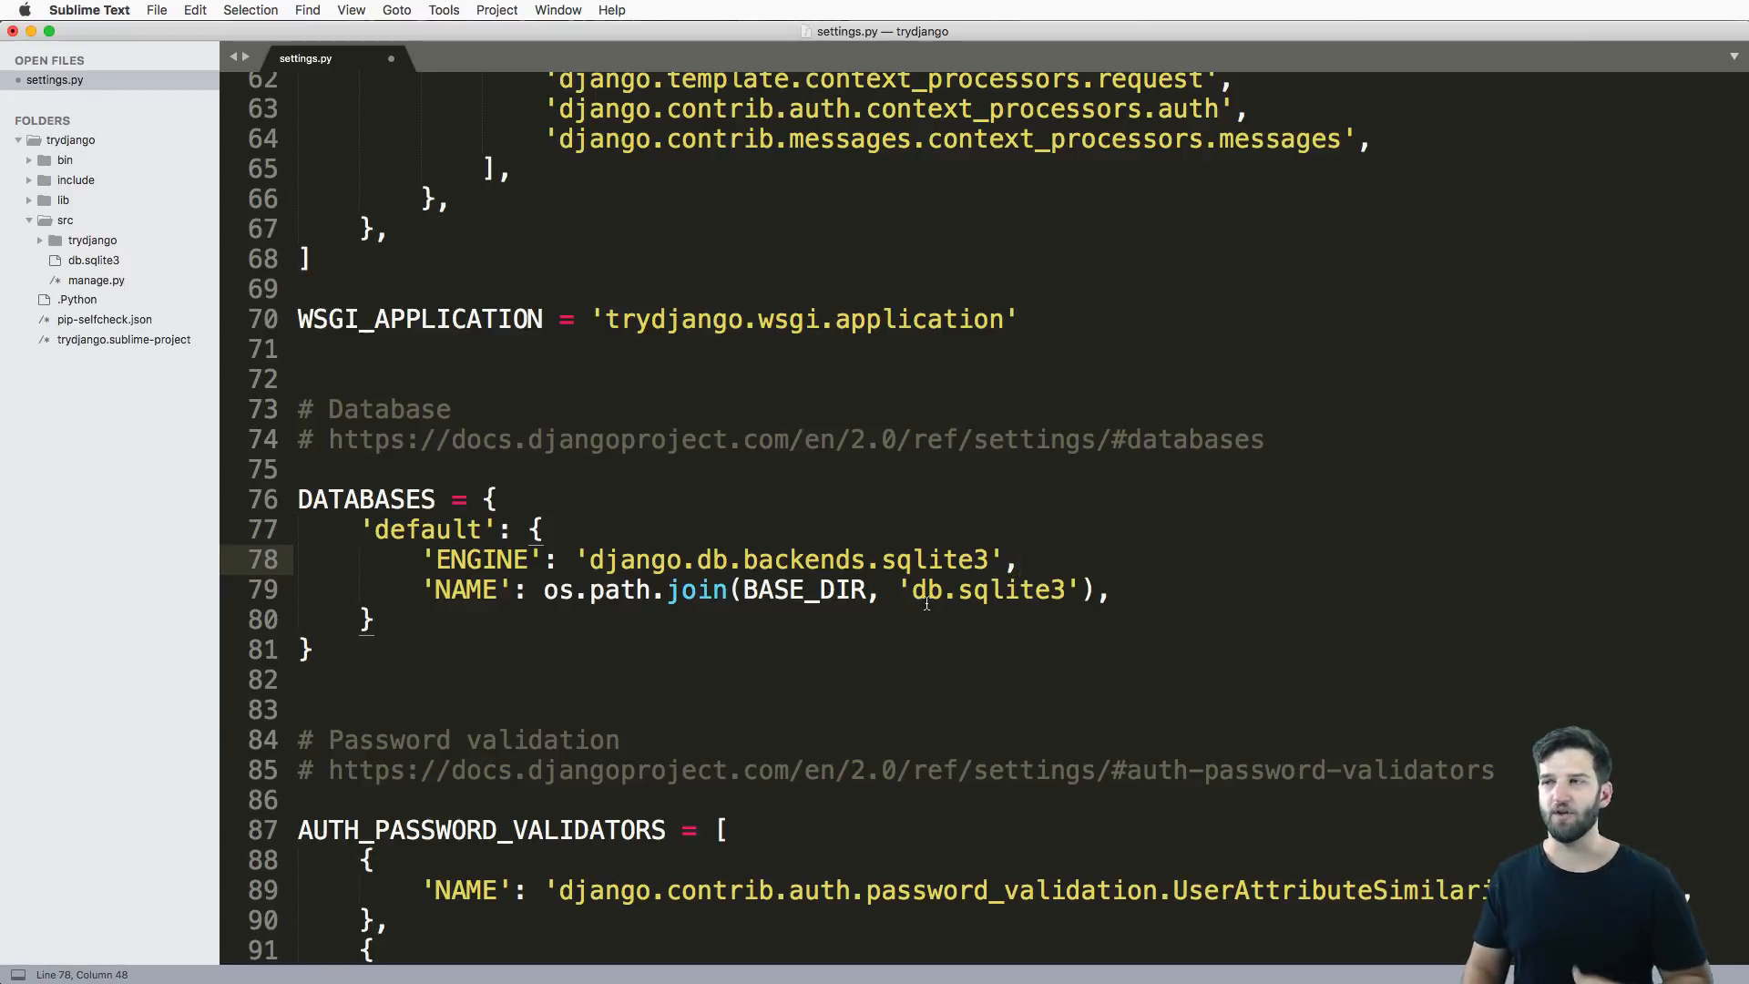
double_click(1011, 590)
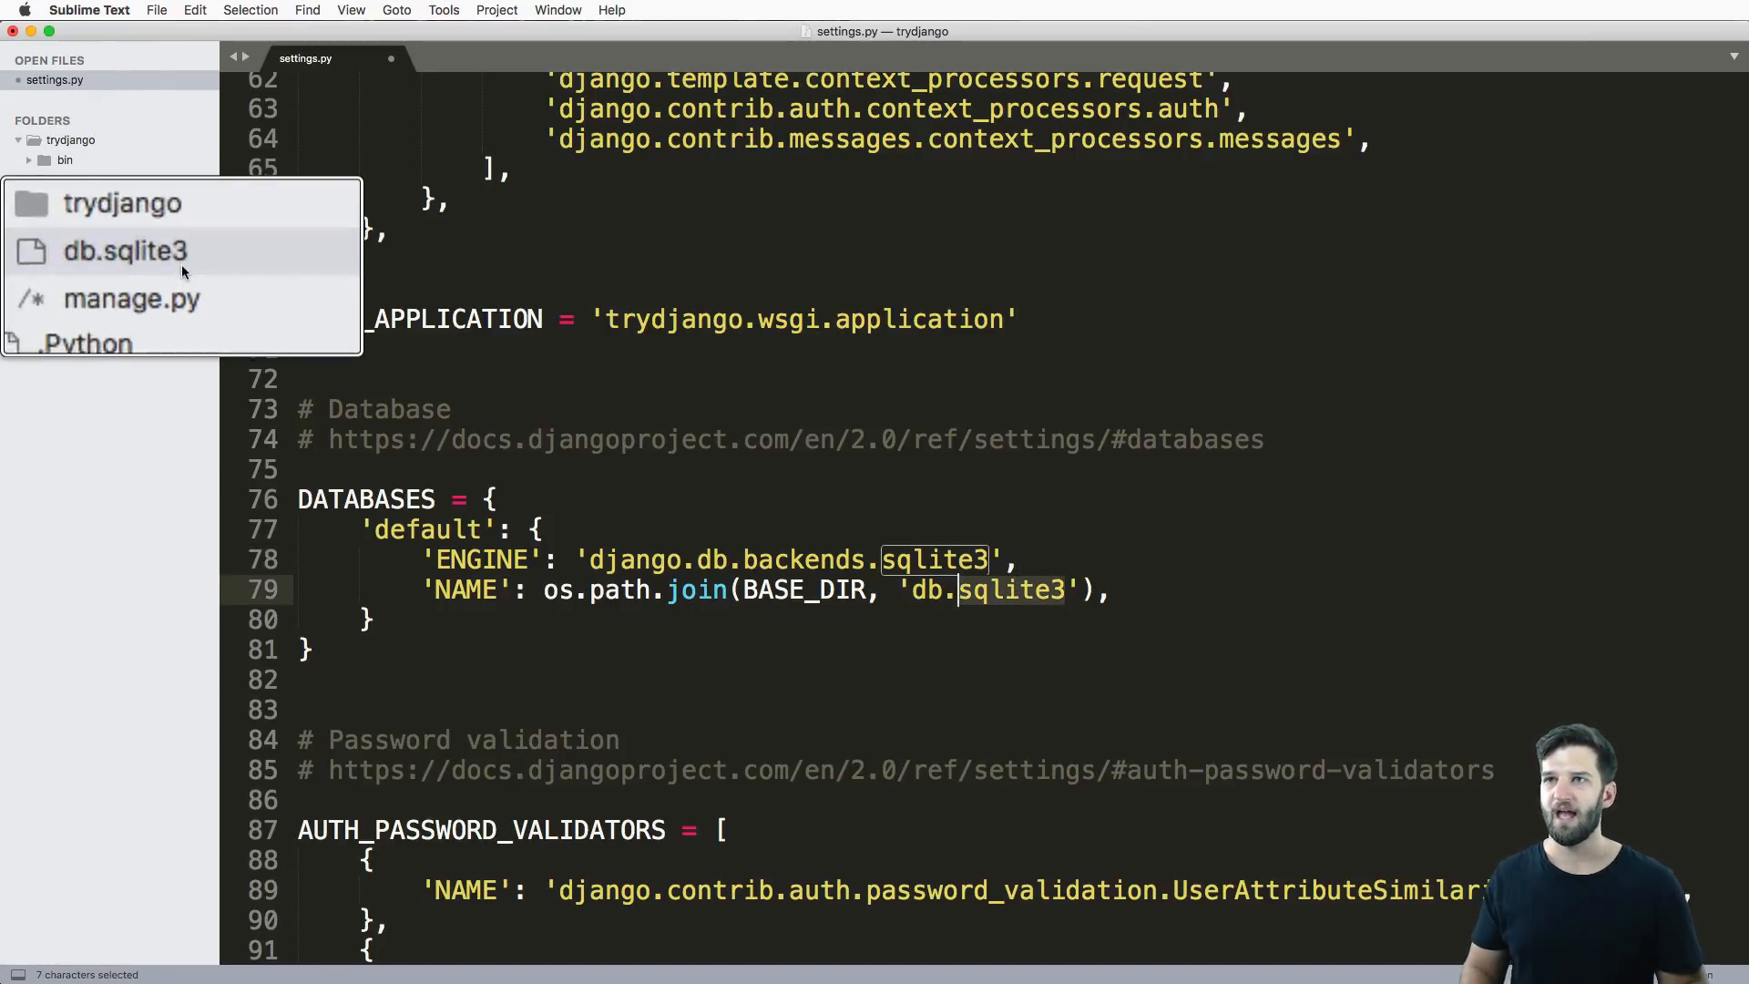
left_click(674, 689)
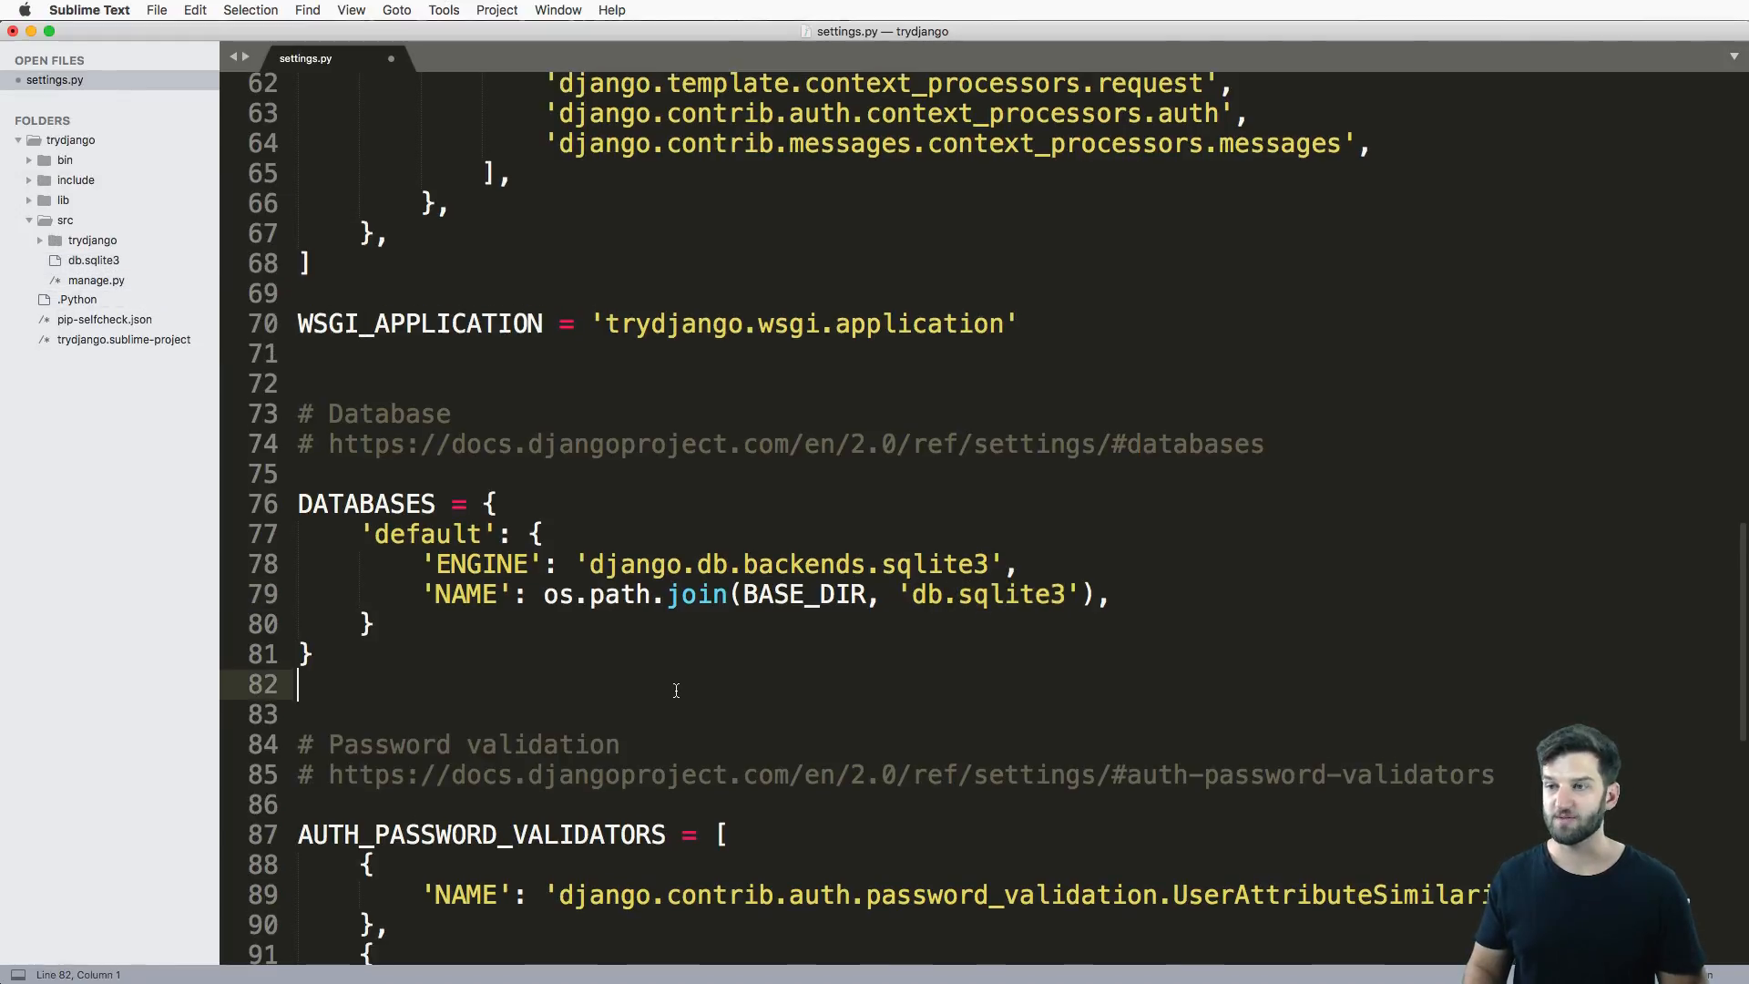
scroll(674, 689, "down", 7)
double_click(481, 387)
left_click(523, 544)
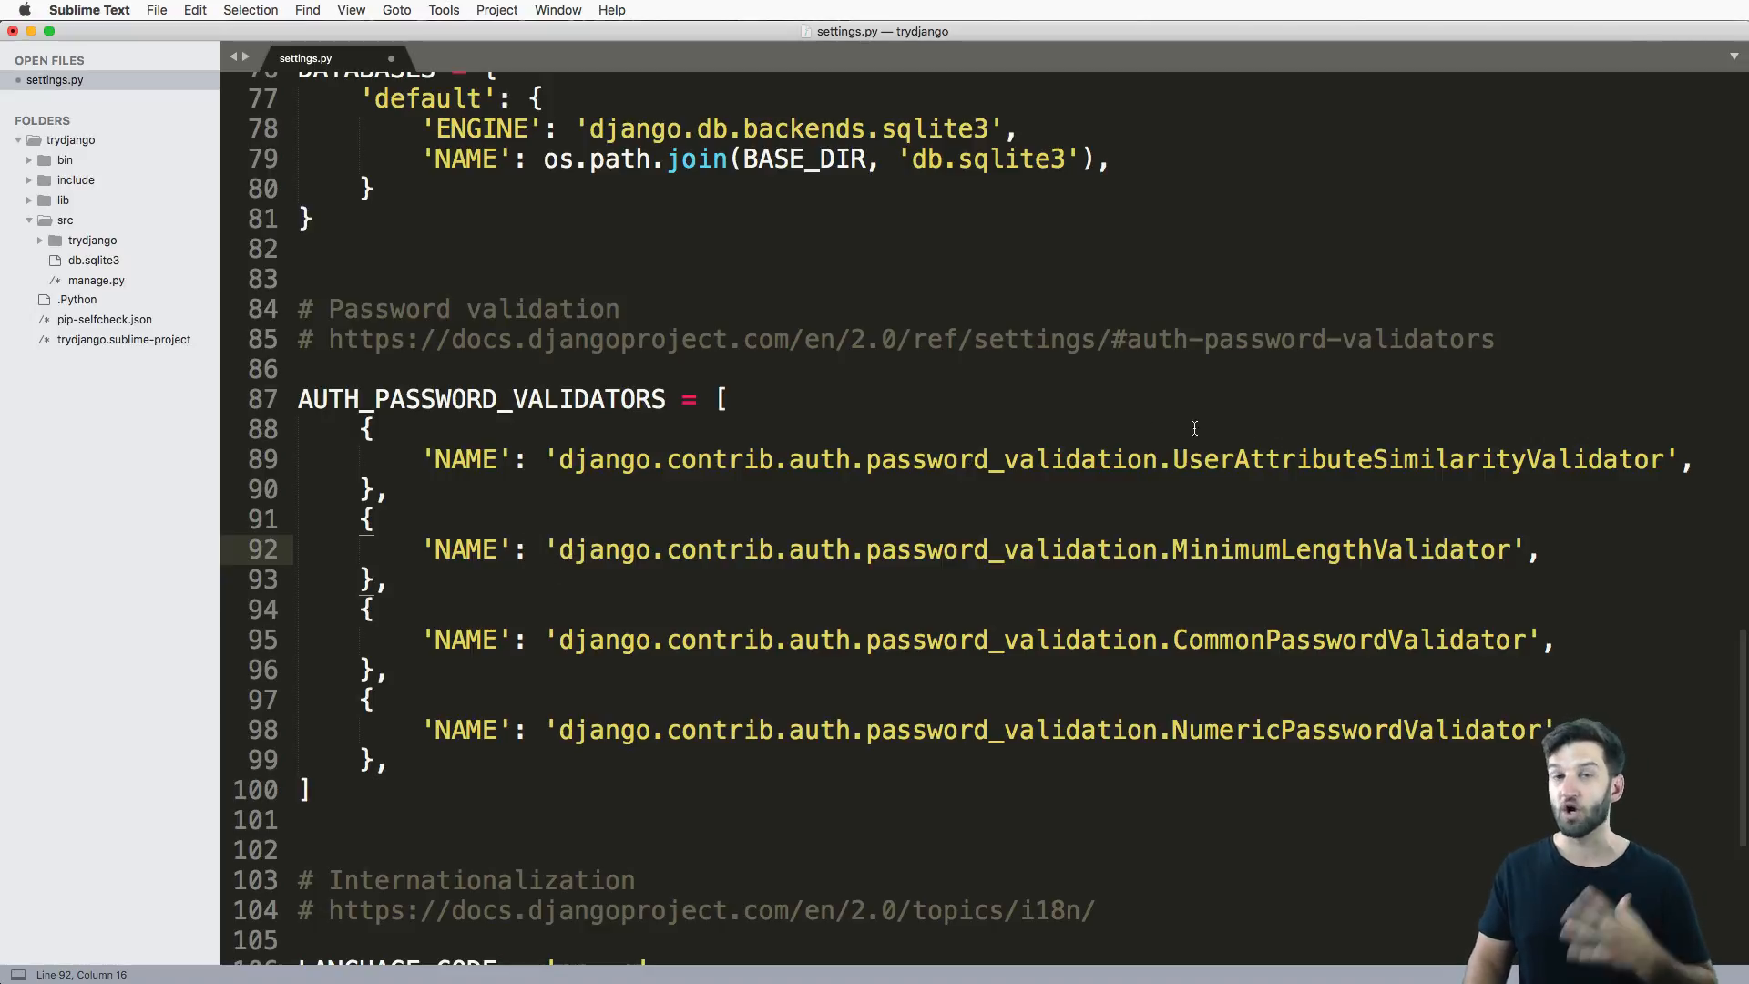
scroll(1053, 425, "down", 5)
scroll(1039, 464, "down", 3)
scroll(1019, 499, "down", 2)
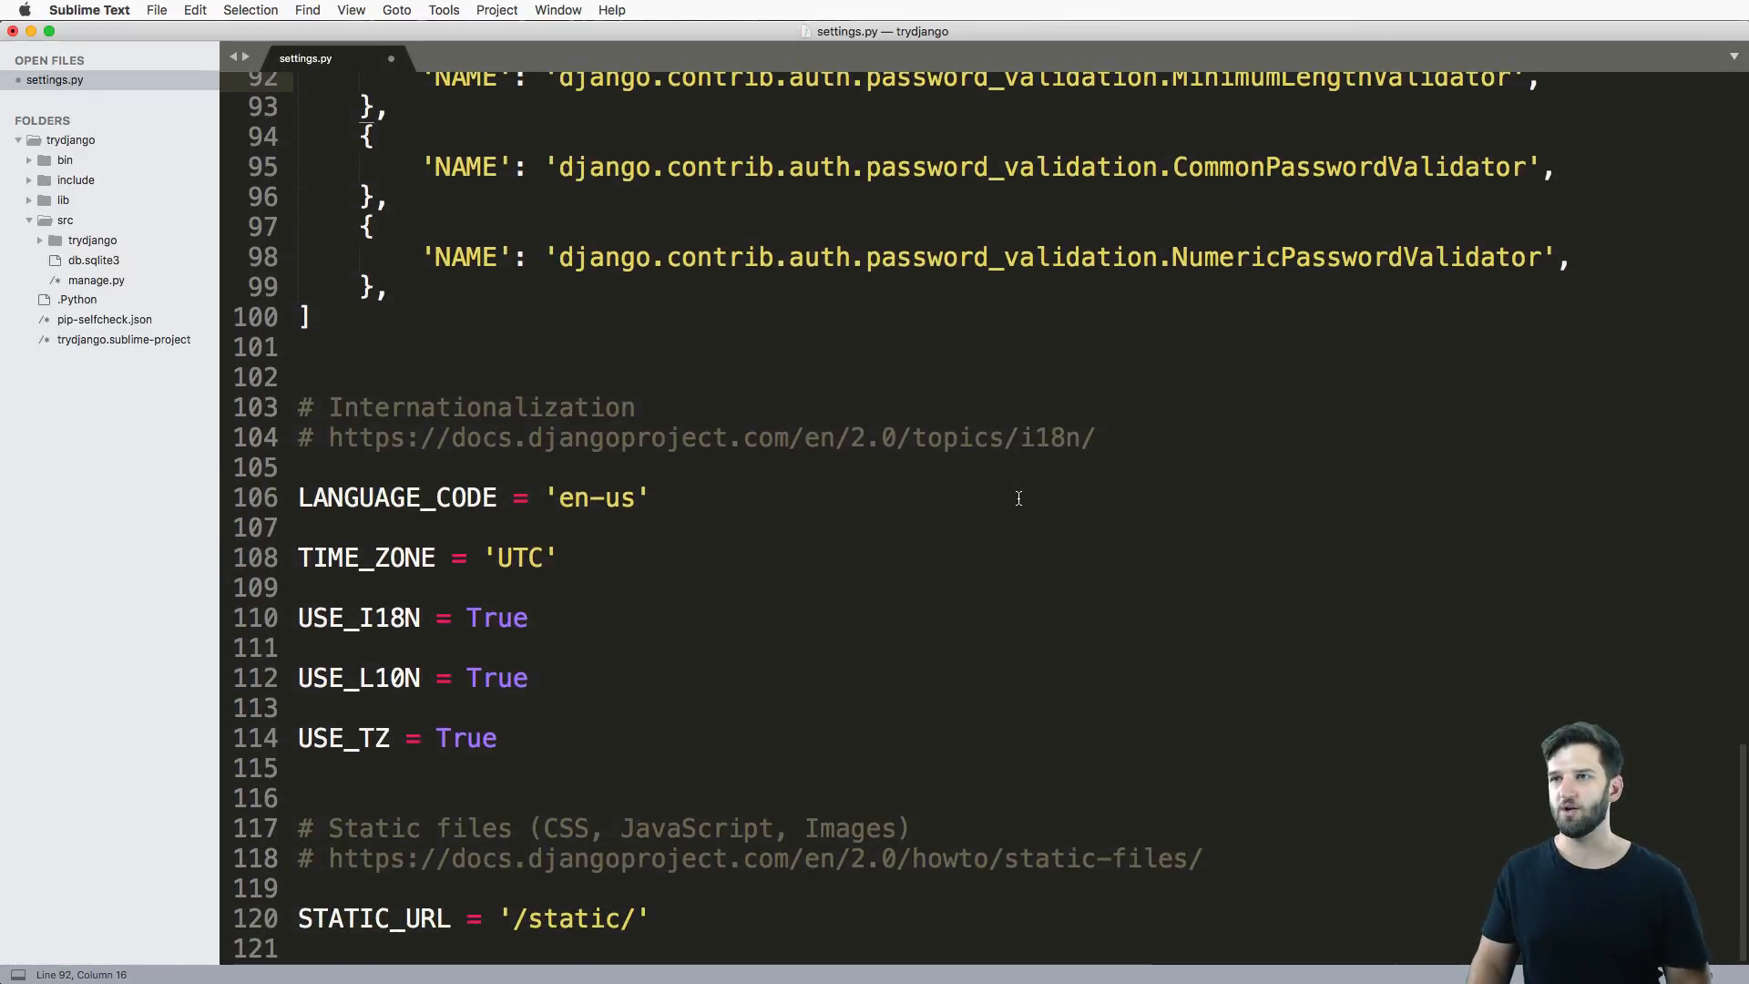
left_click_drag(504, 738, 265, 499)
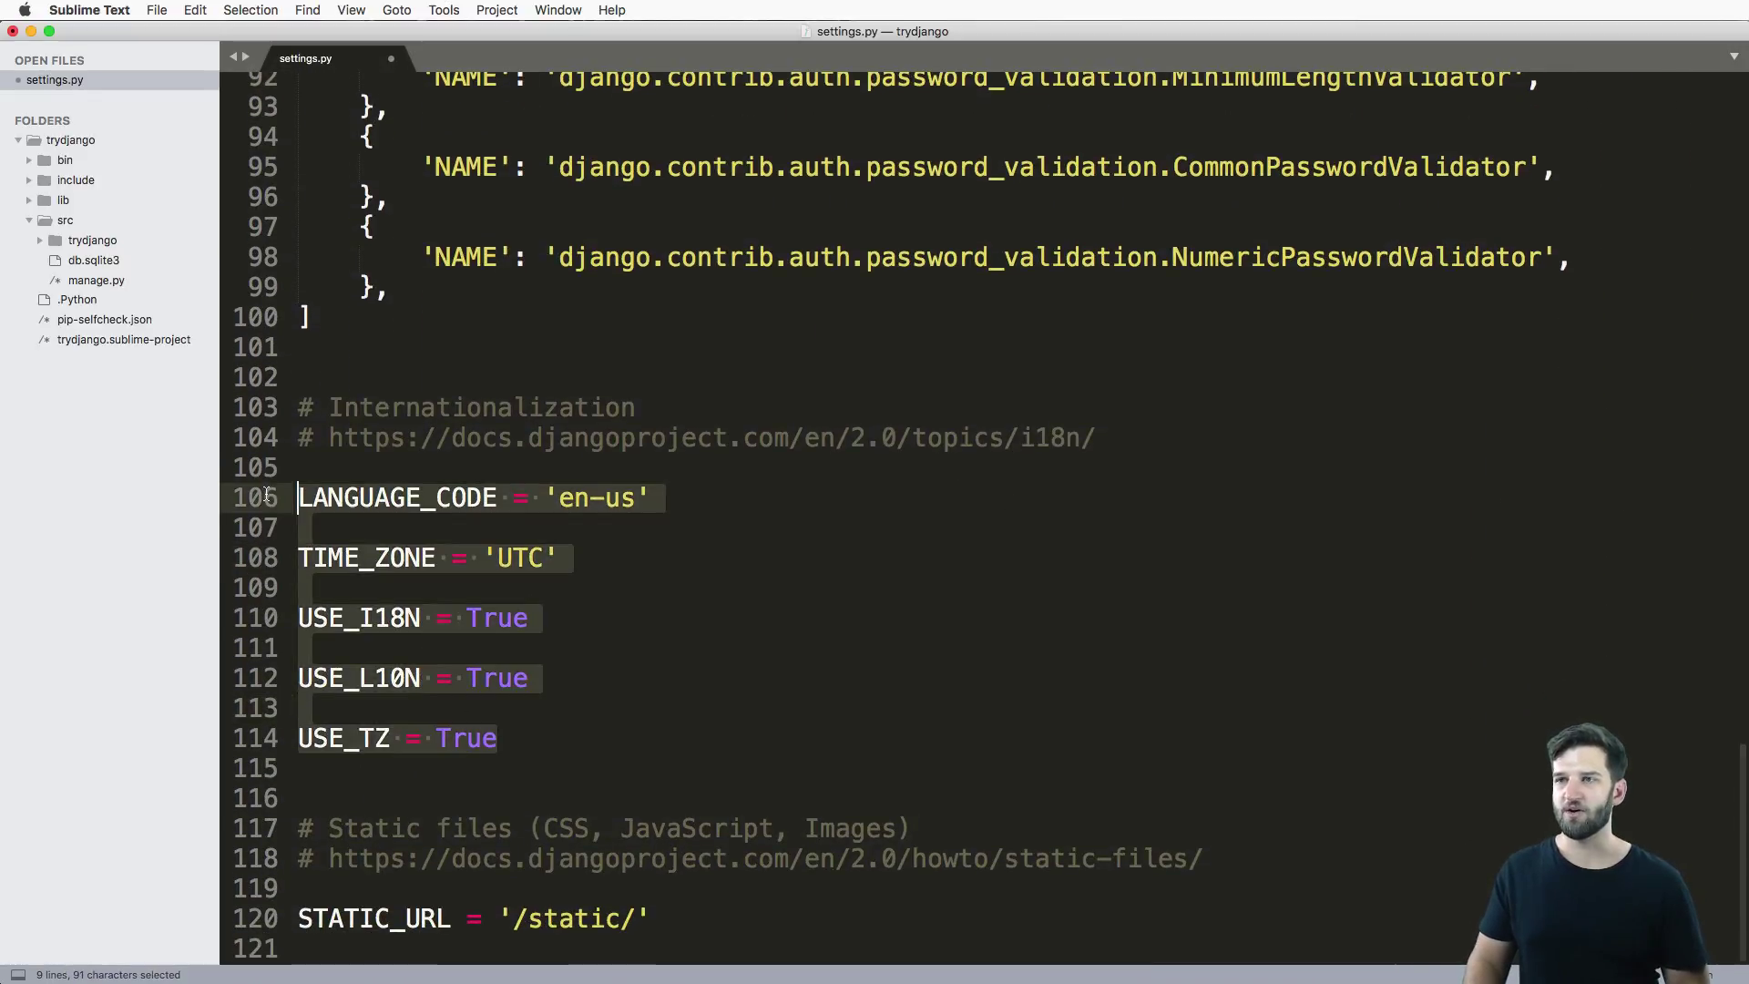
left_click(600, 632)
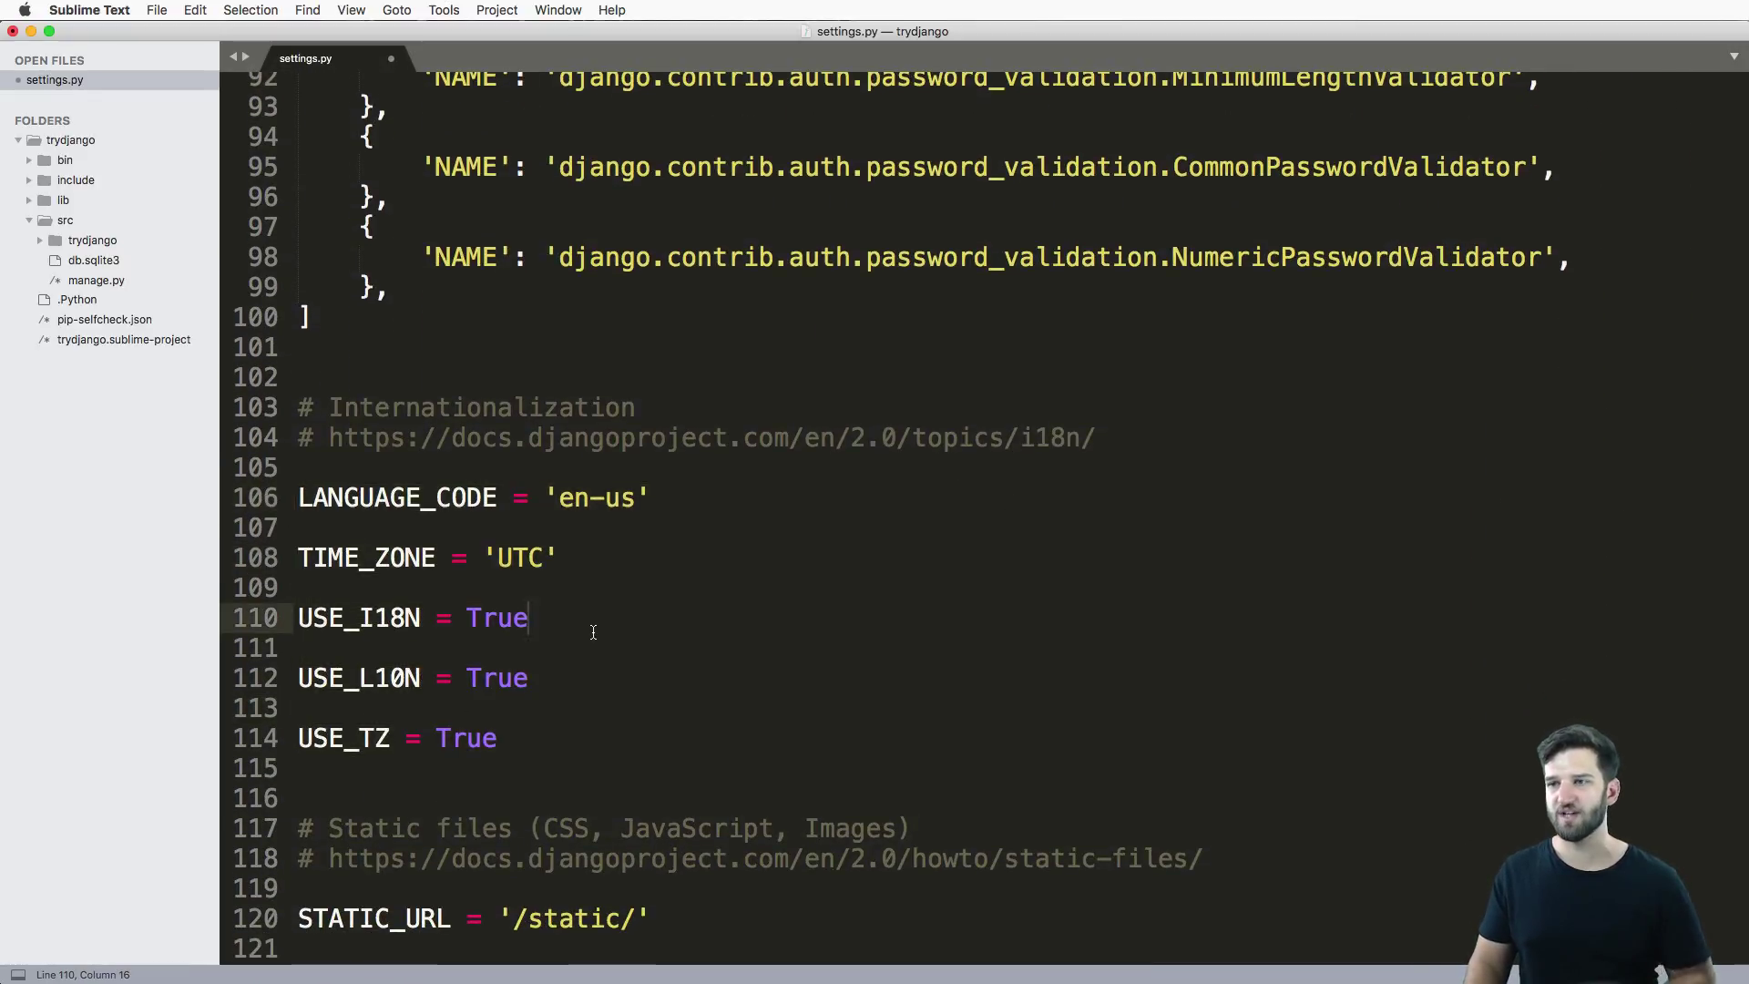
left_click(666, 913)
triple_click(547, 918)
left_click(789, 925)
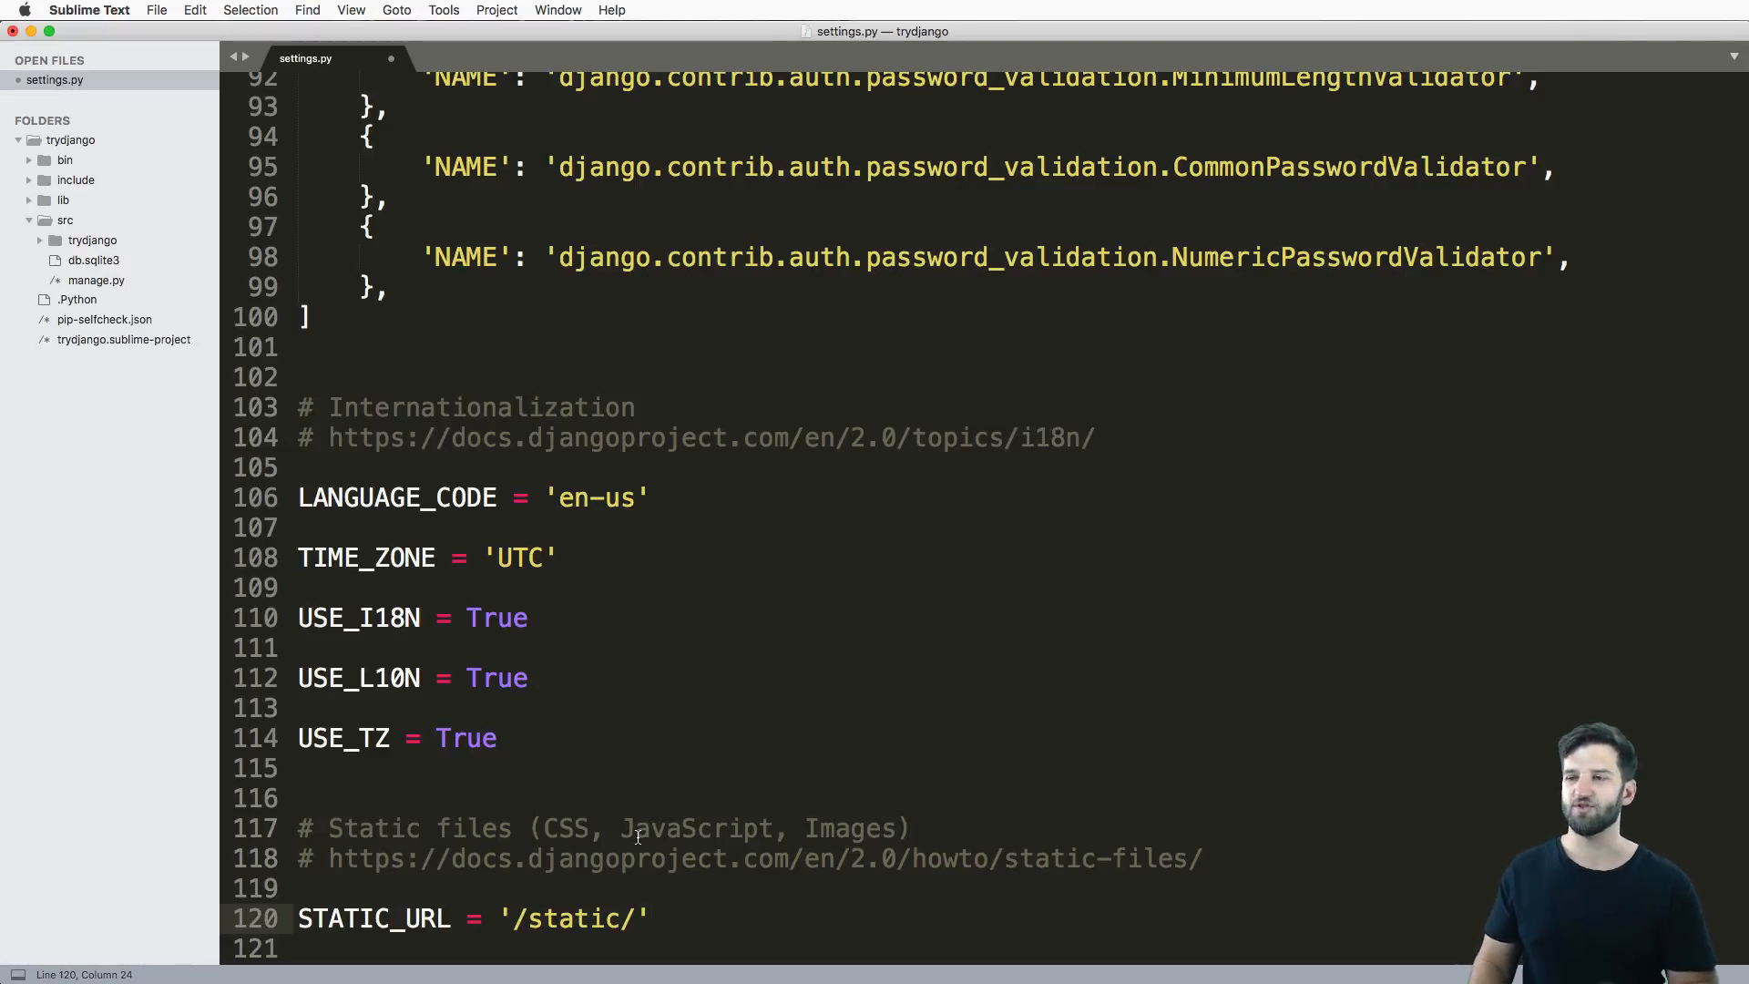
scroll(656, 812, "up", 20)
scroll(629, 830, "up", 5)
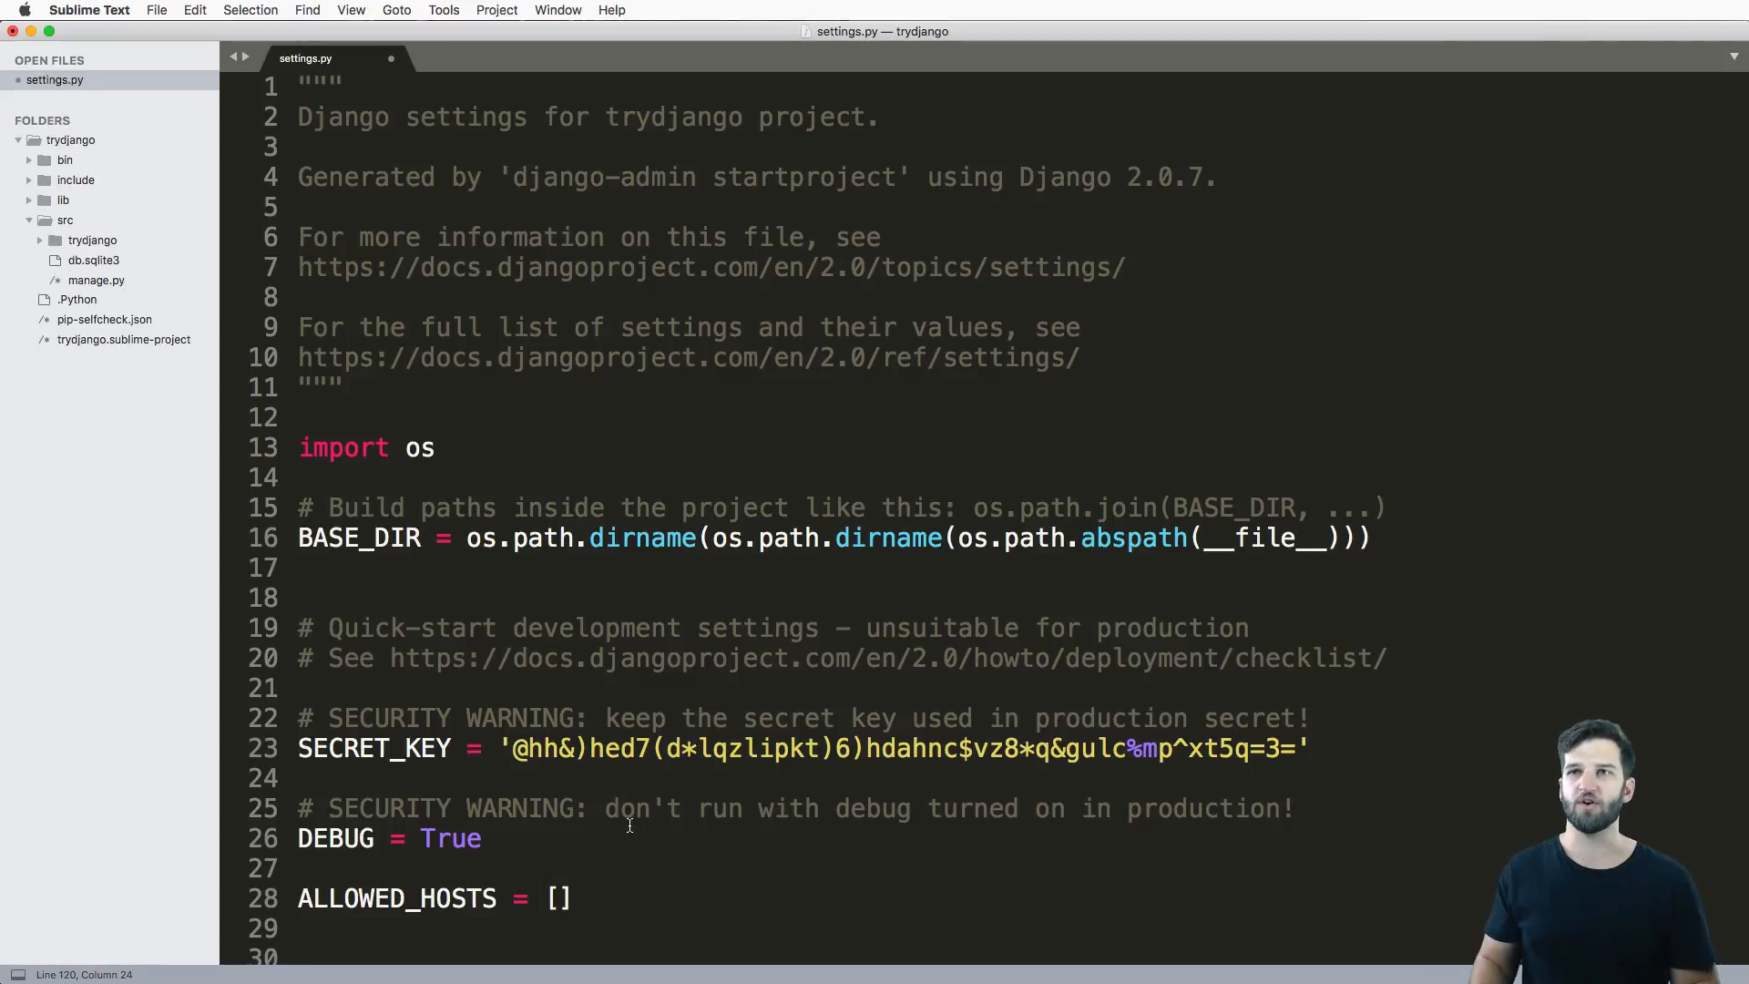
Expand the src/trydjango folder showing settings.py, urls.py and wsgi.py.
left_click(82, 241)
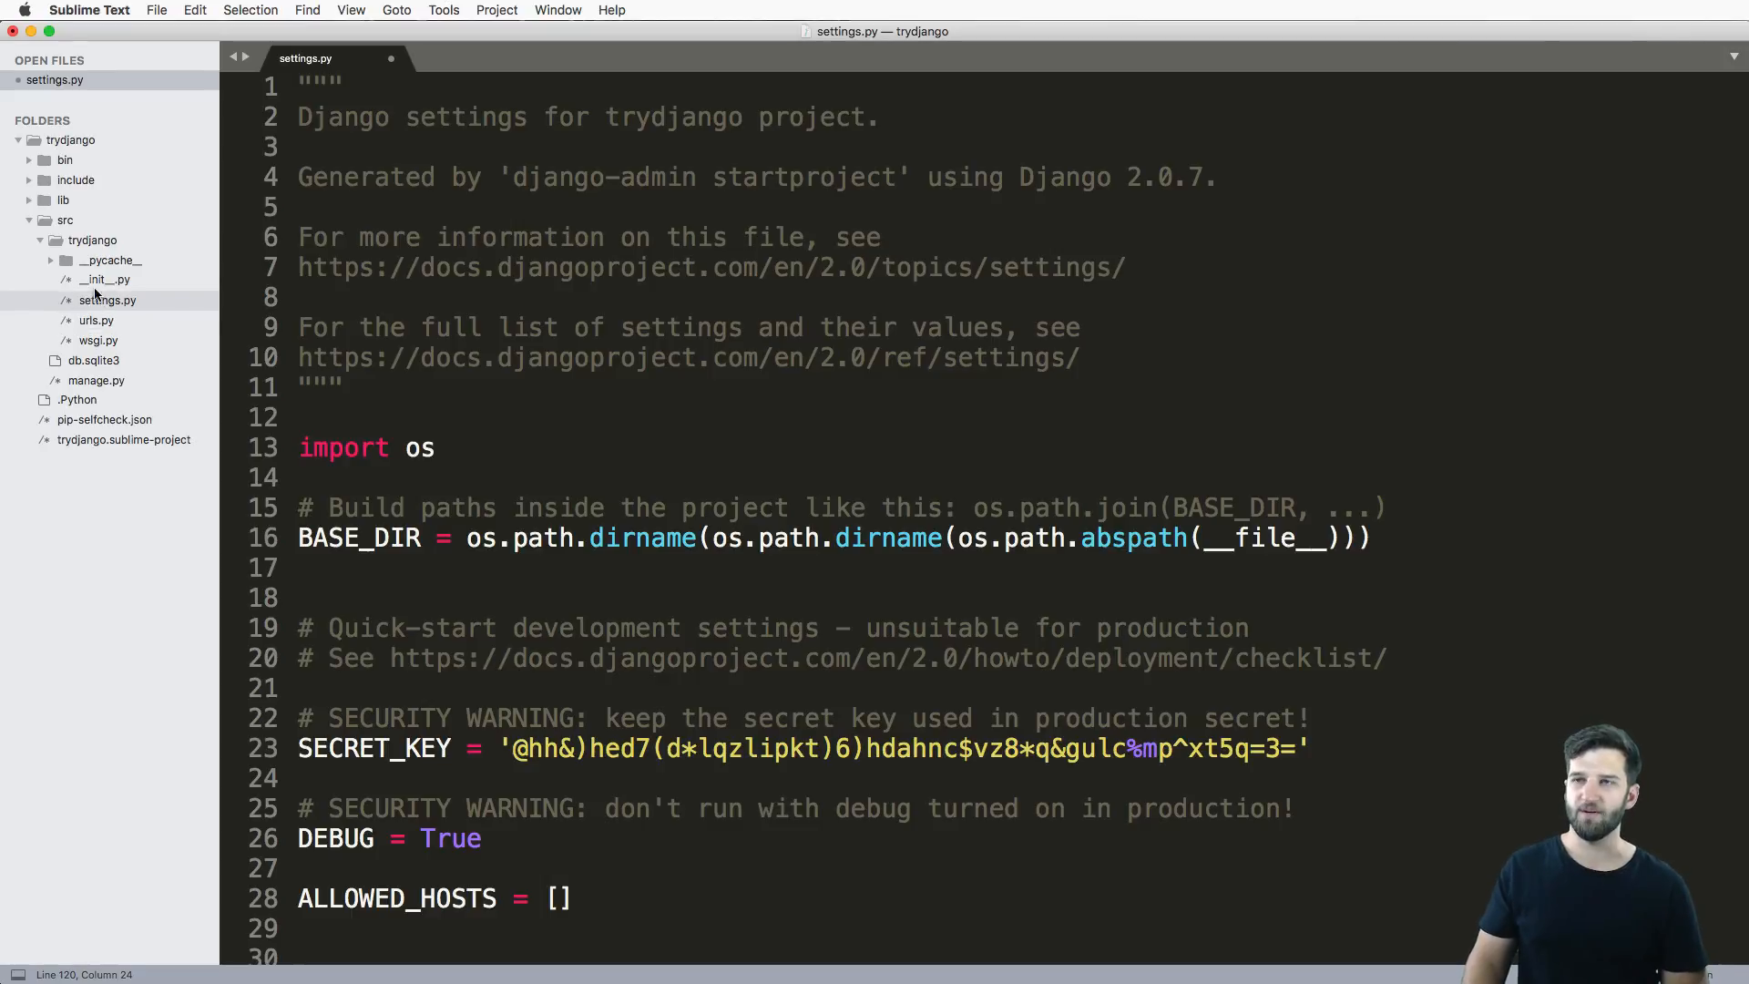
left_click(522, 355)
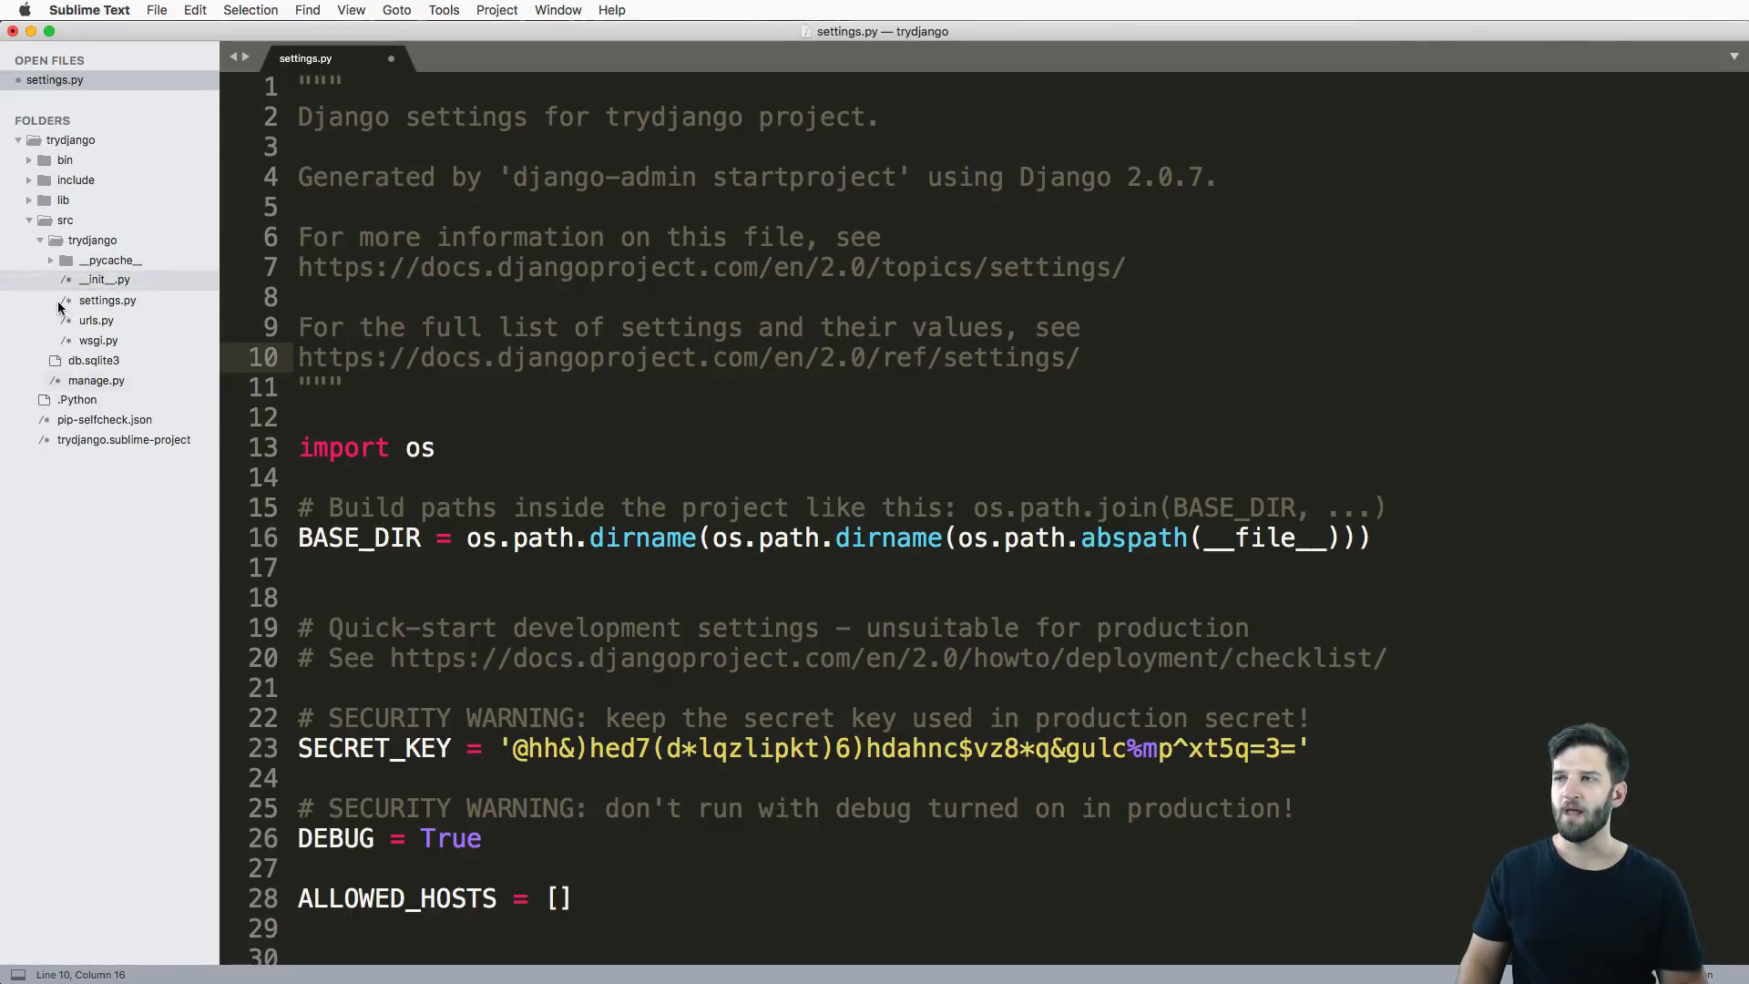
Stop the server with Ctrl-C, run ls, then run python manage.py migrate.
key("super+Tab")
key("super+Tab")
key("super+Tab")
key("ctrl+c")
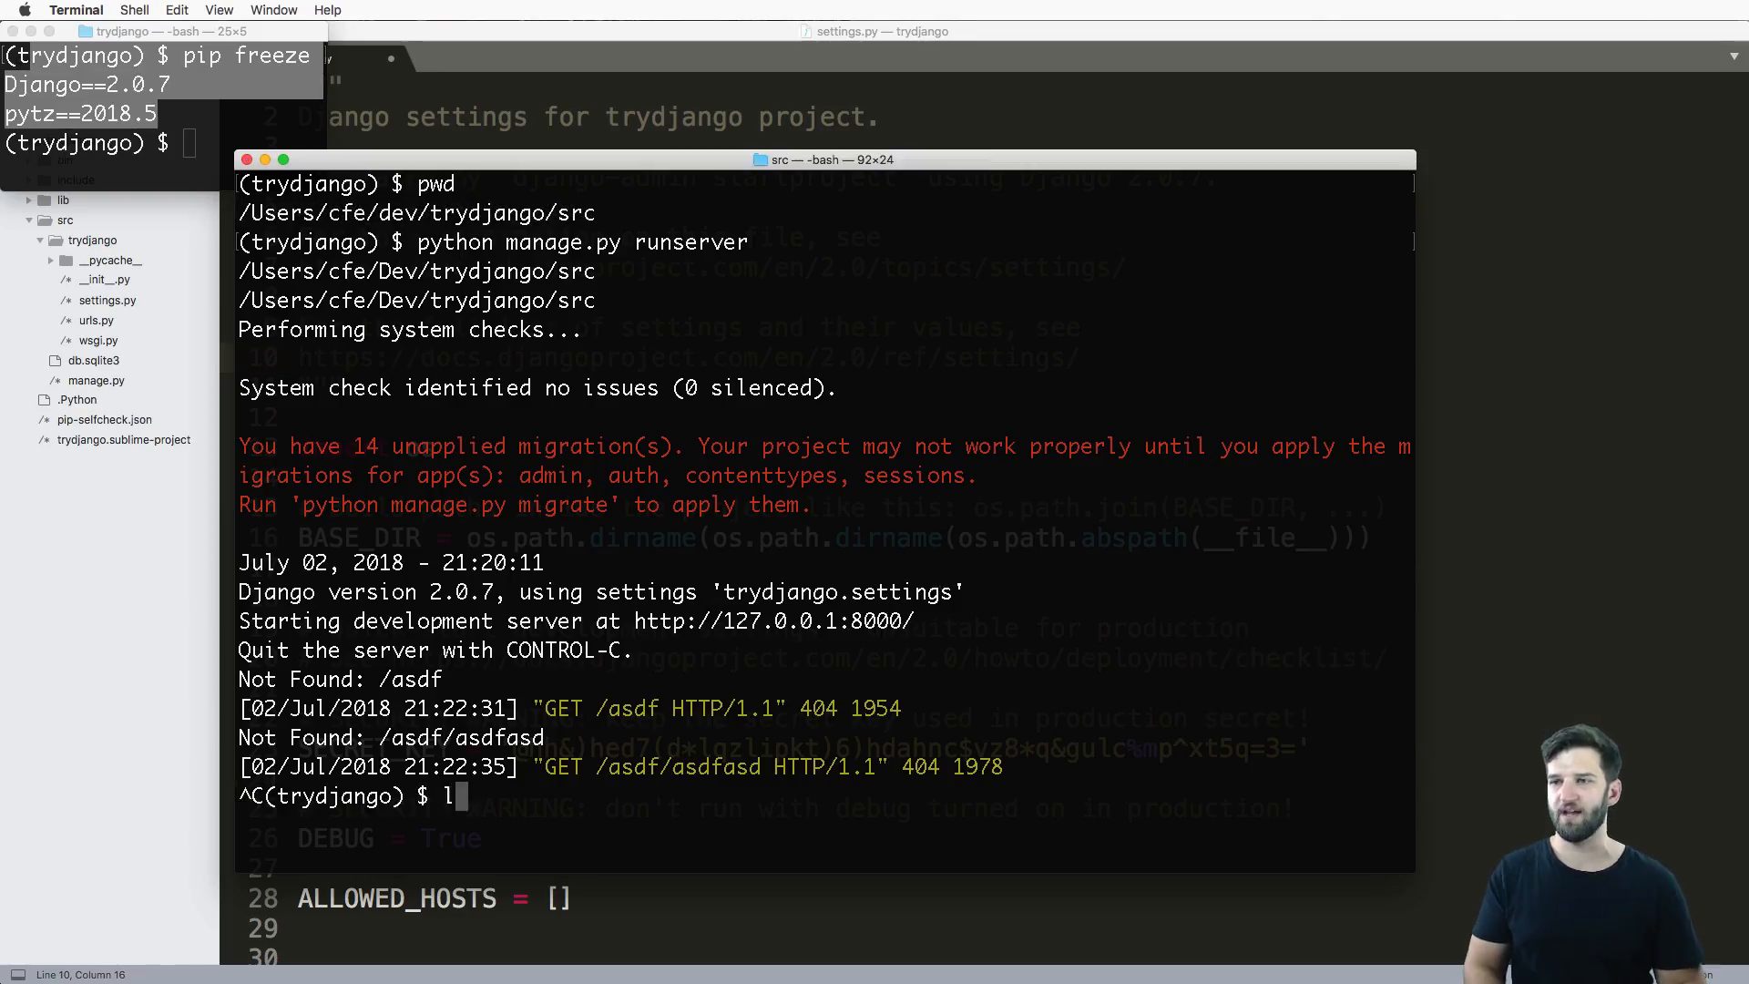
type("s")
key("Return")
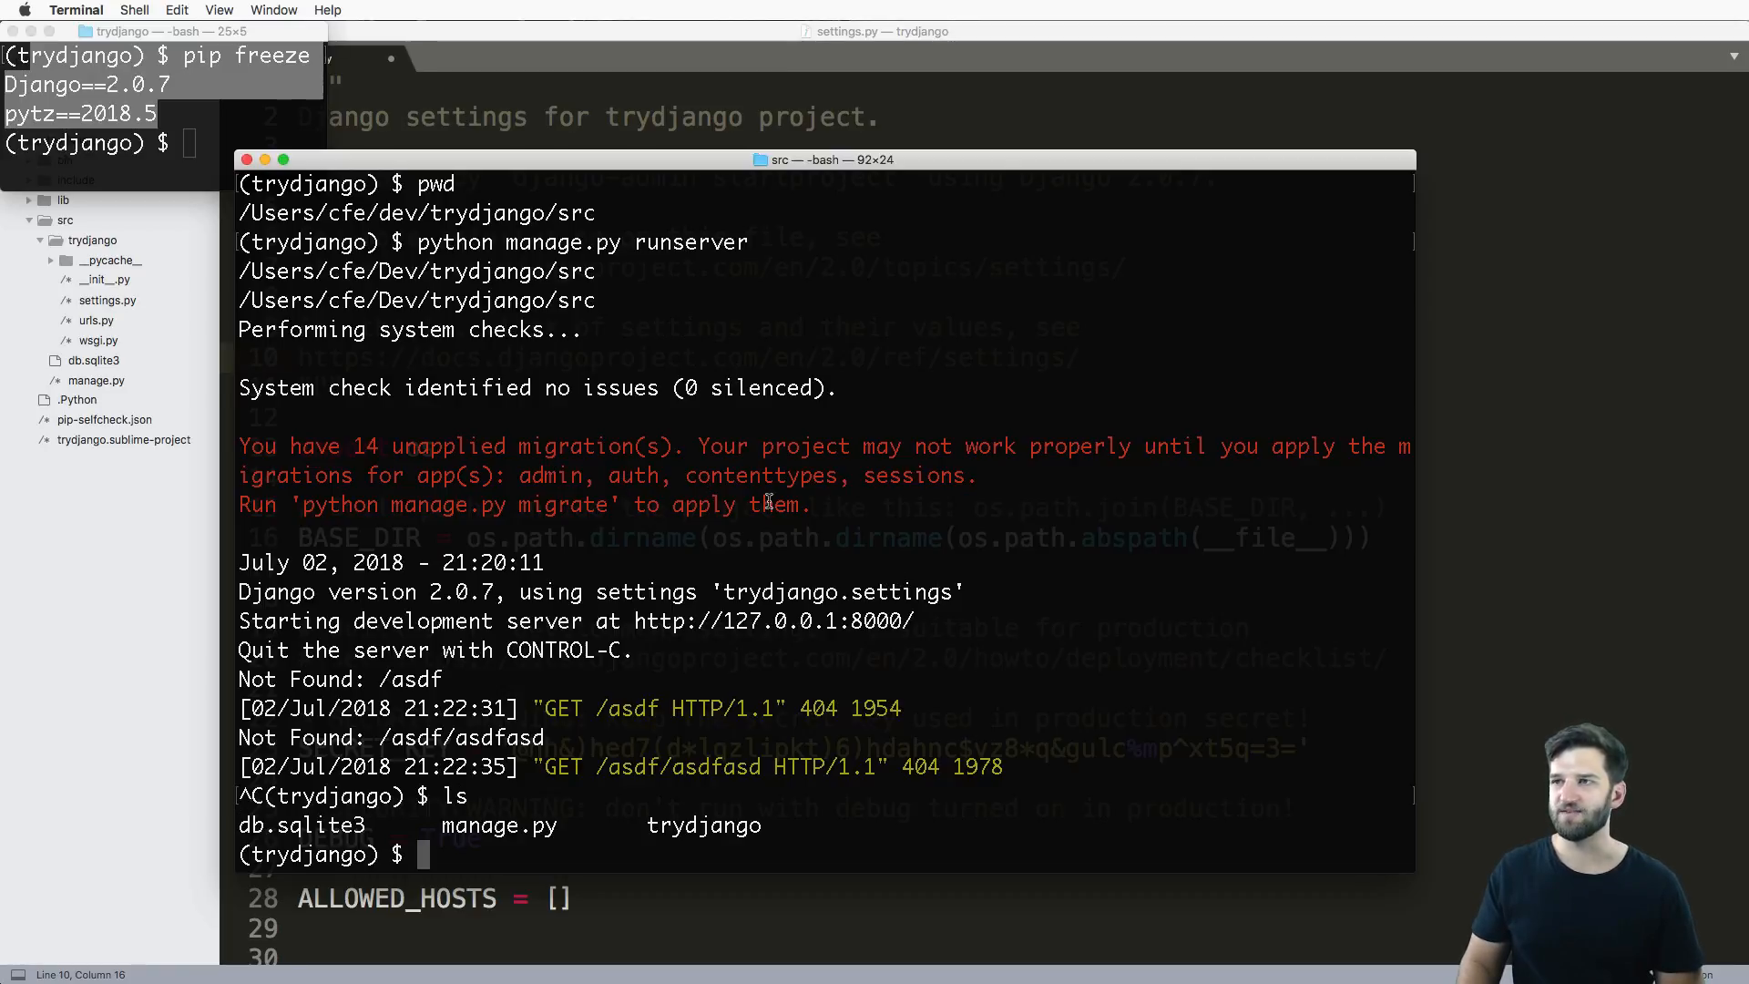
left_click_drag(789, 508, 235, 448)
left_click(514, 549)
type("python manage.py migrate")
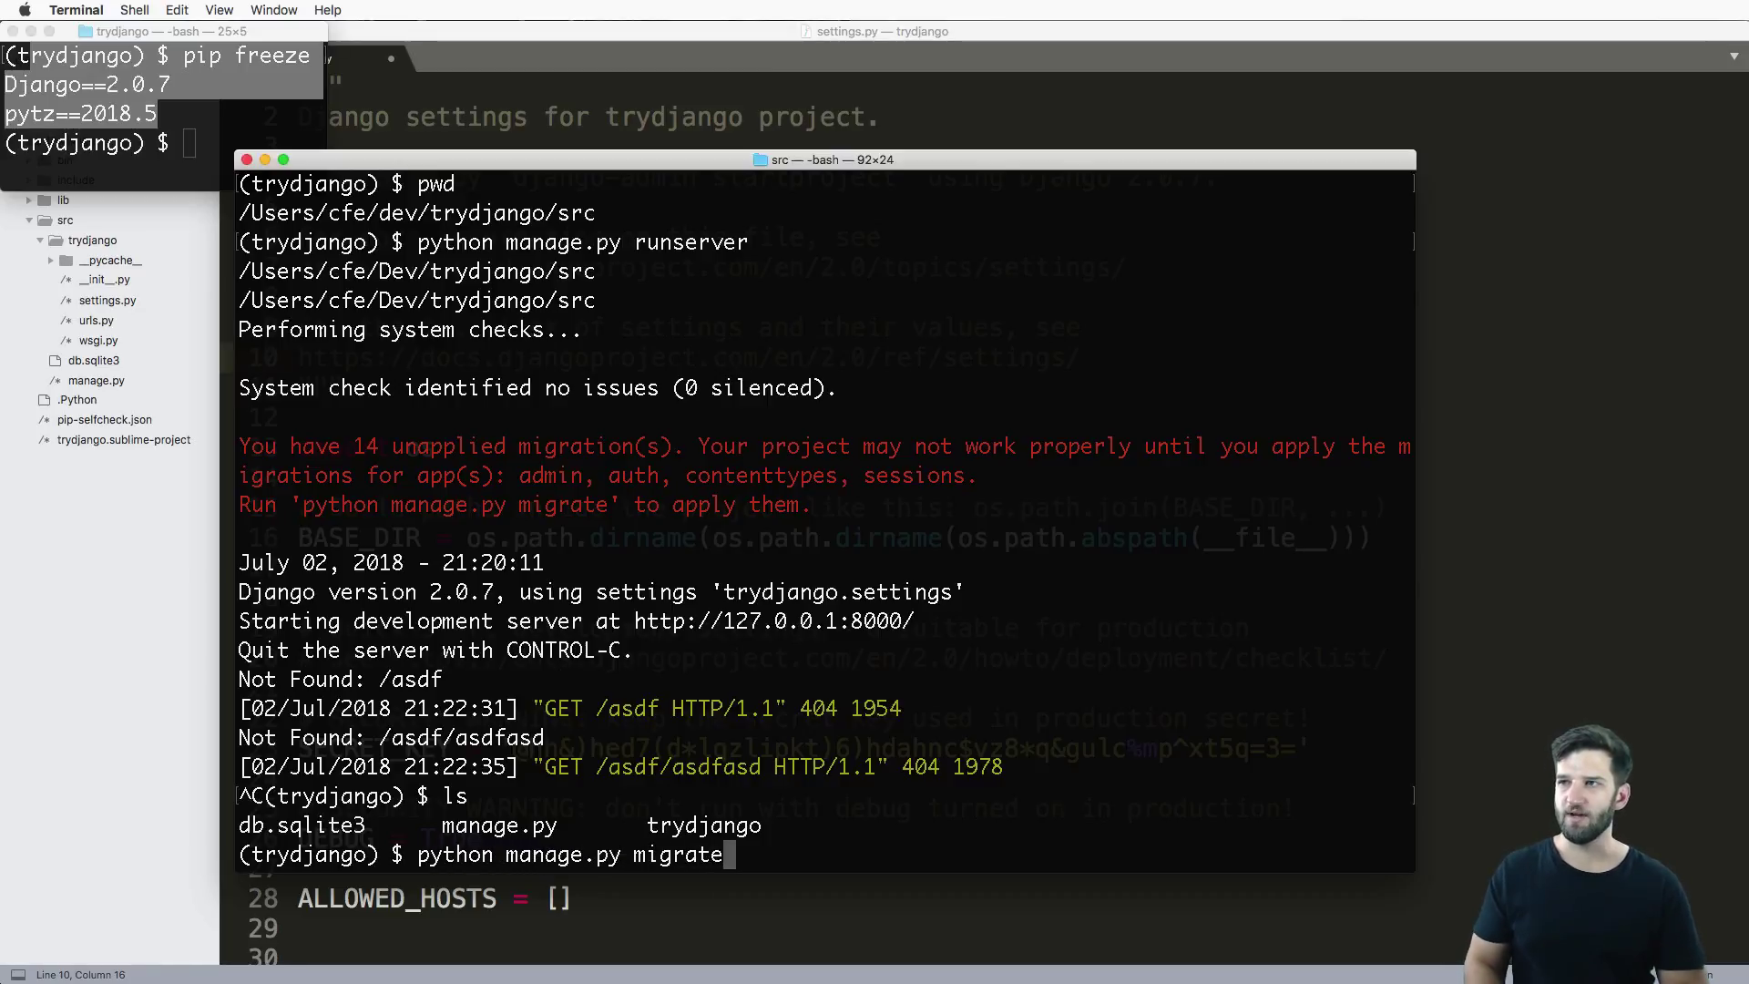
key("Return")
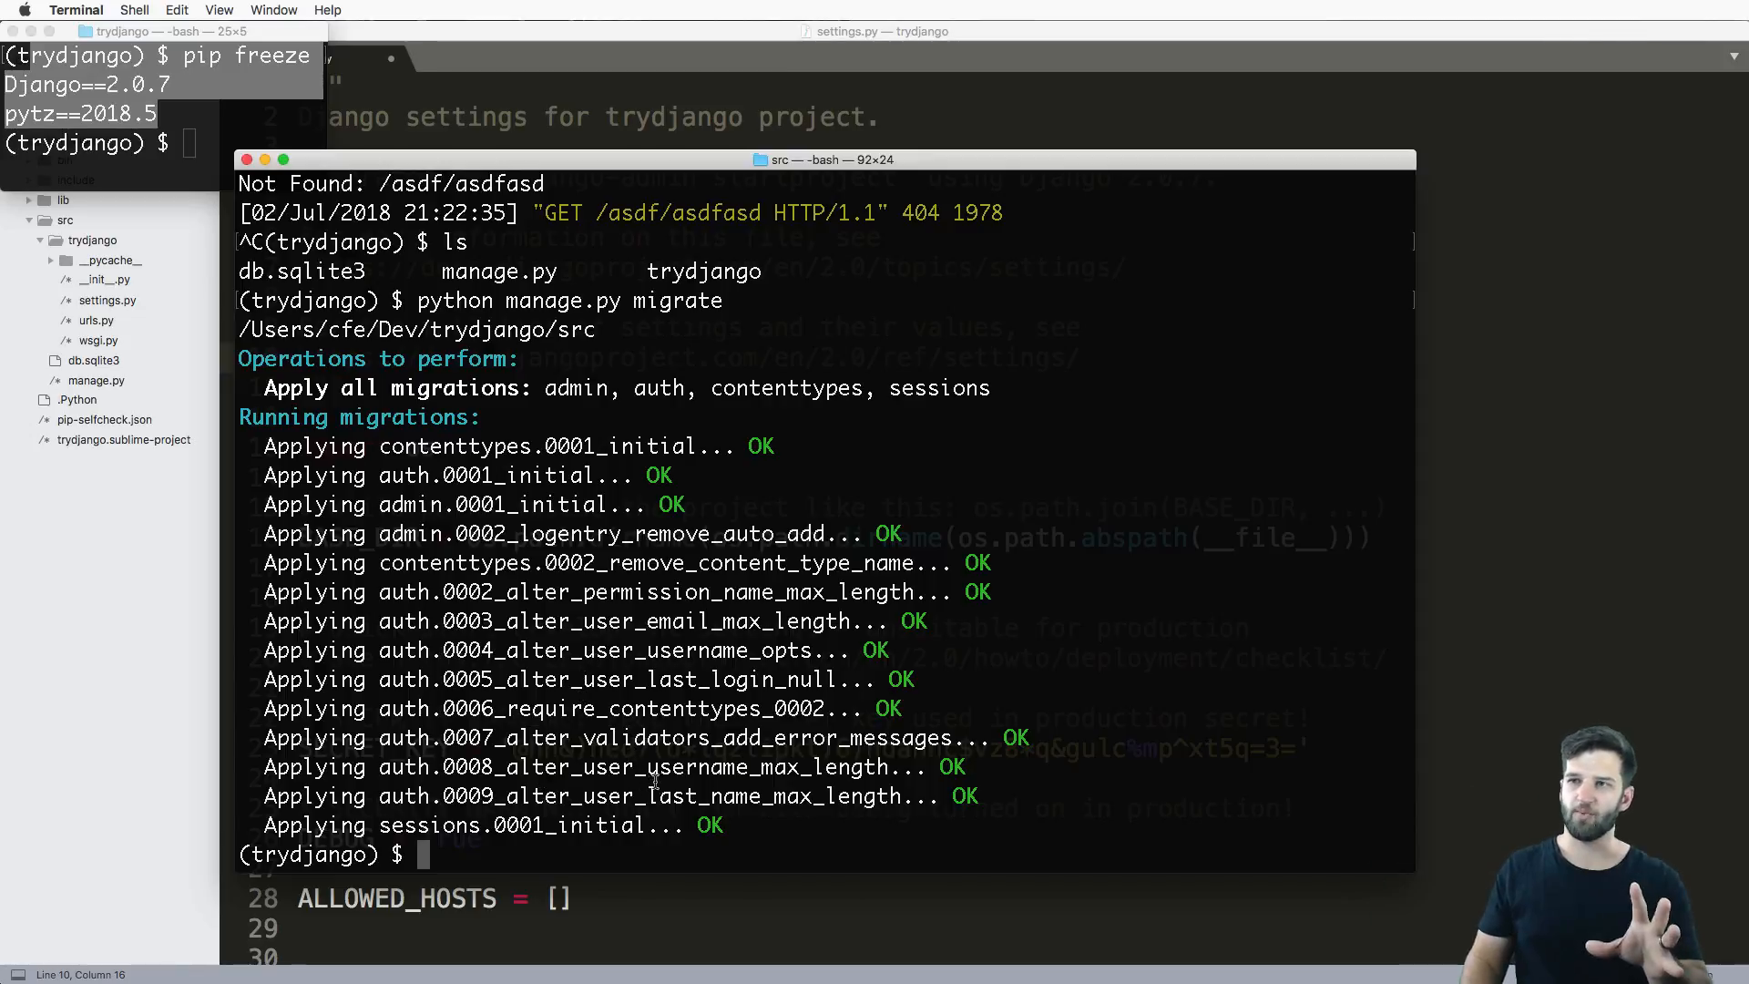
Highlight the default DATABASES block and select sqlite3 in its NAME value.
key("super+Tab")
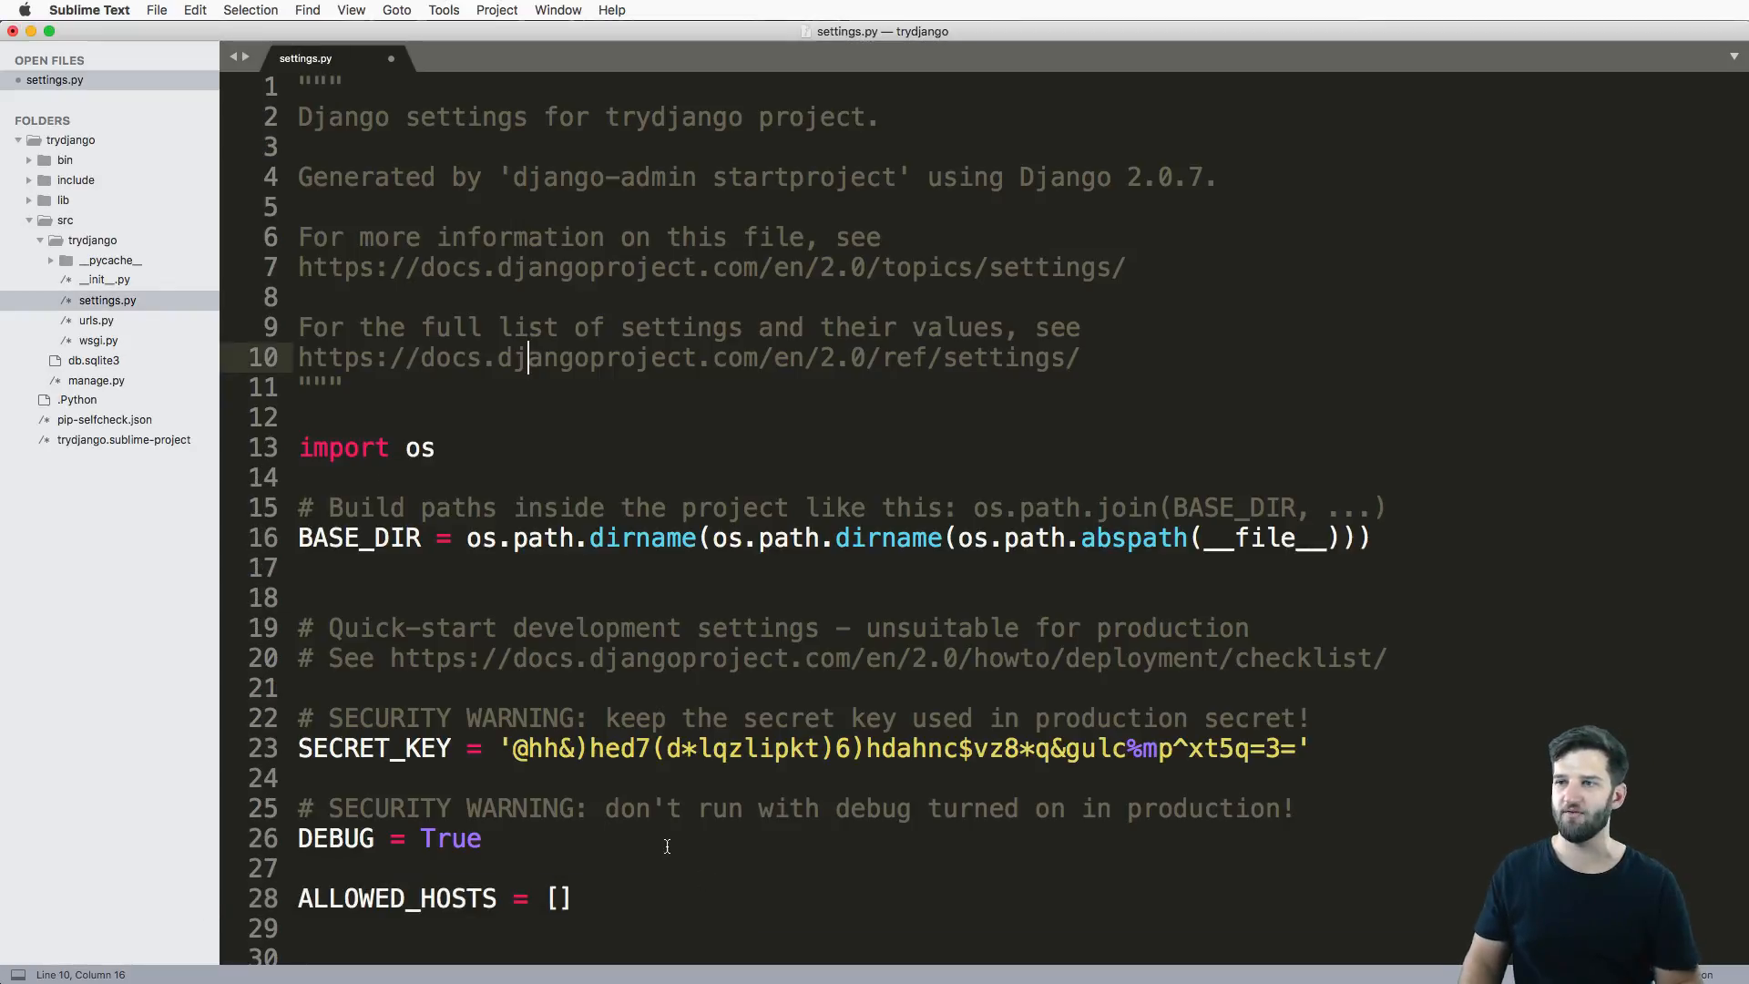
scroll(601, 798, "down", 15)
scroll(602, 797, "down", 2)
scroll(596, 794, "up", 4)
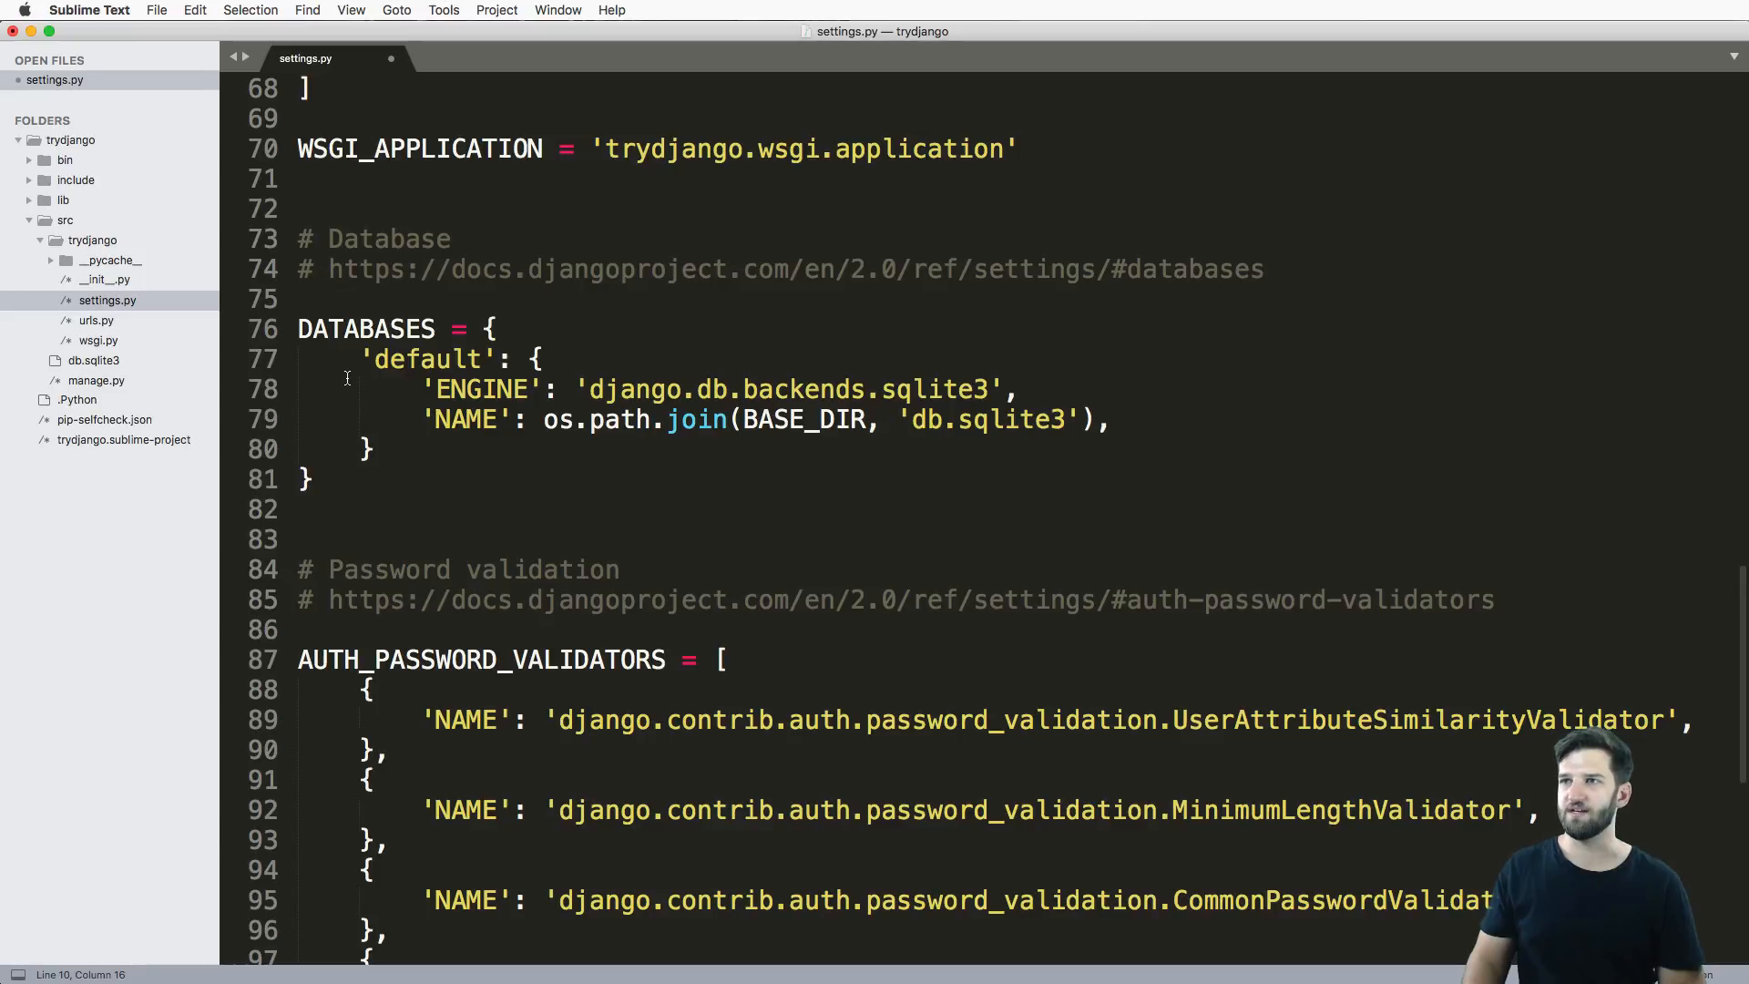
left_click_drag(364, 355, 1036, 477)
left_click(1079, 591)
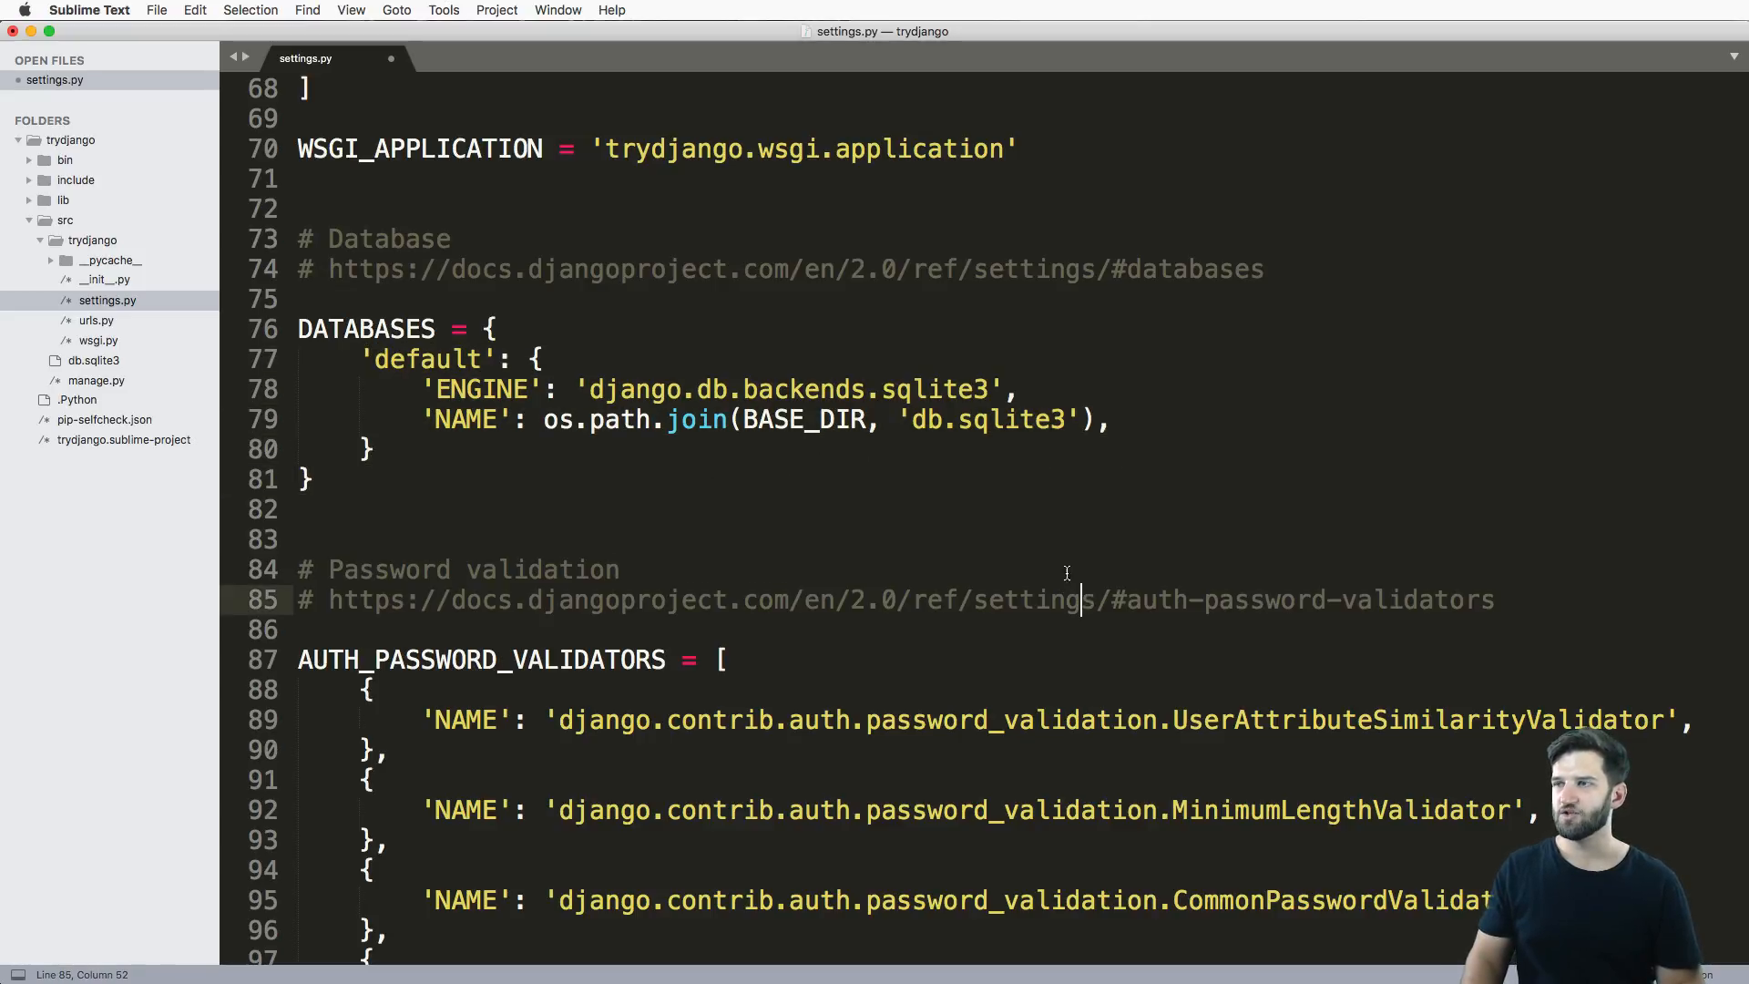
double_click(1011, 420)
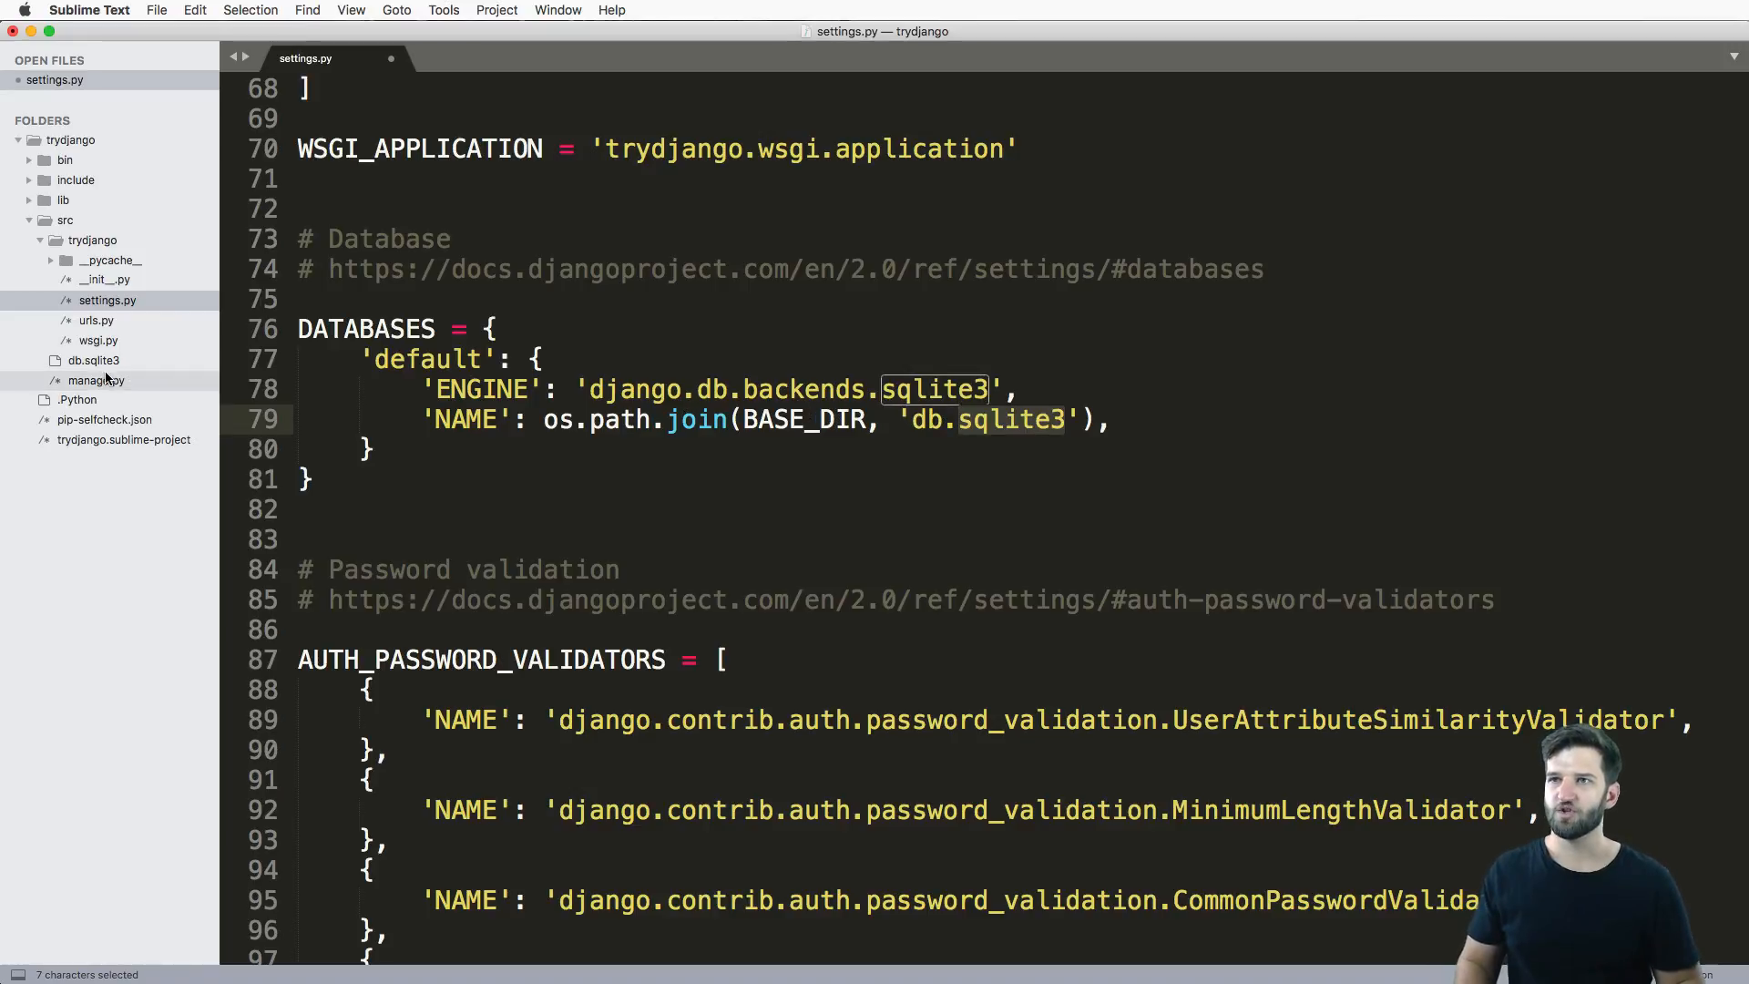
Change the DATABASES NAME to db2.sqlite3, save, and run migrate to create the new database.
left_click(957, 420)
type("2")
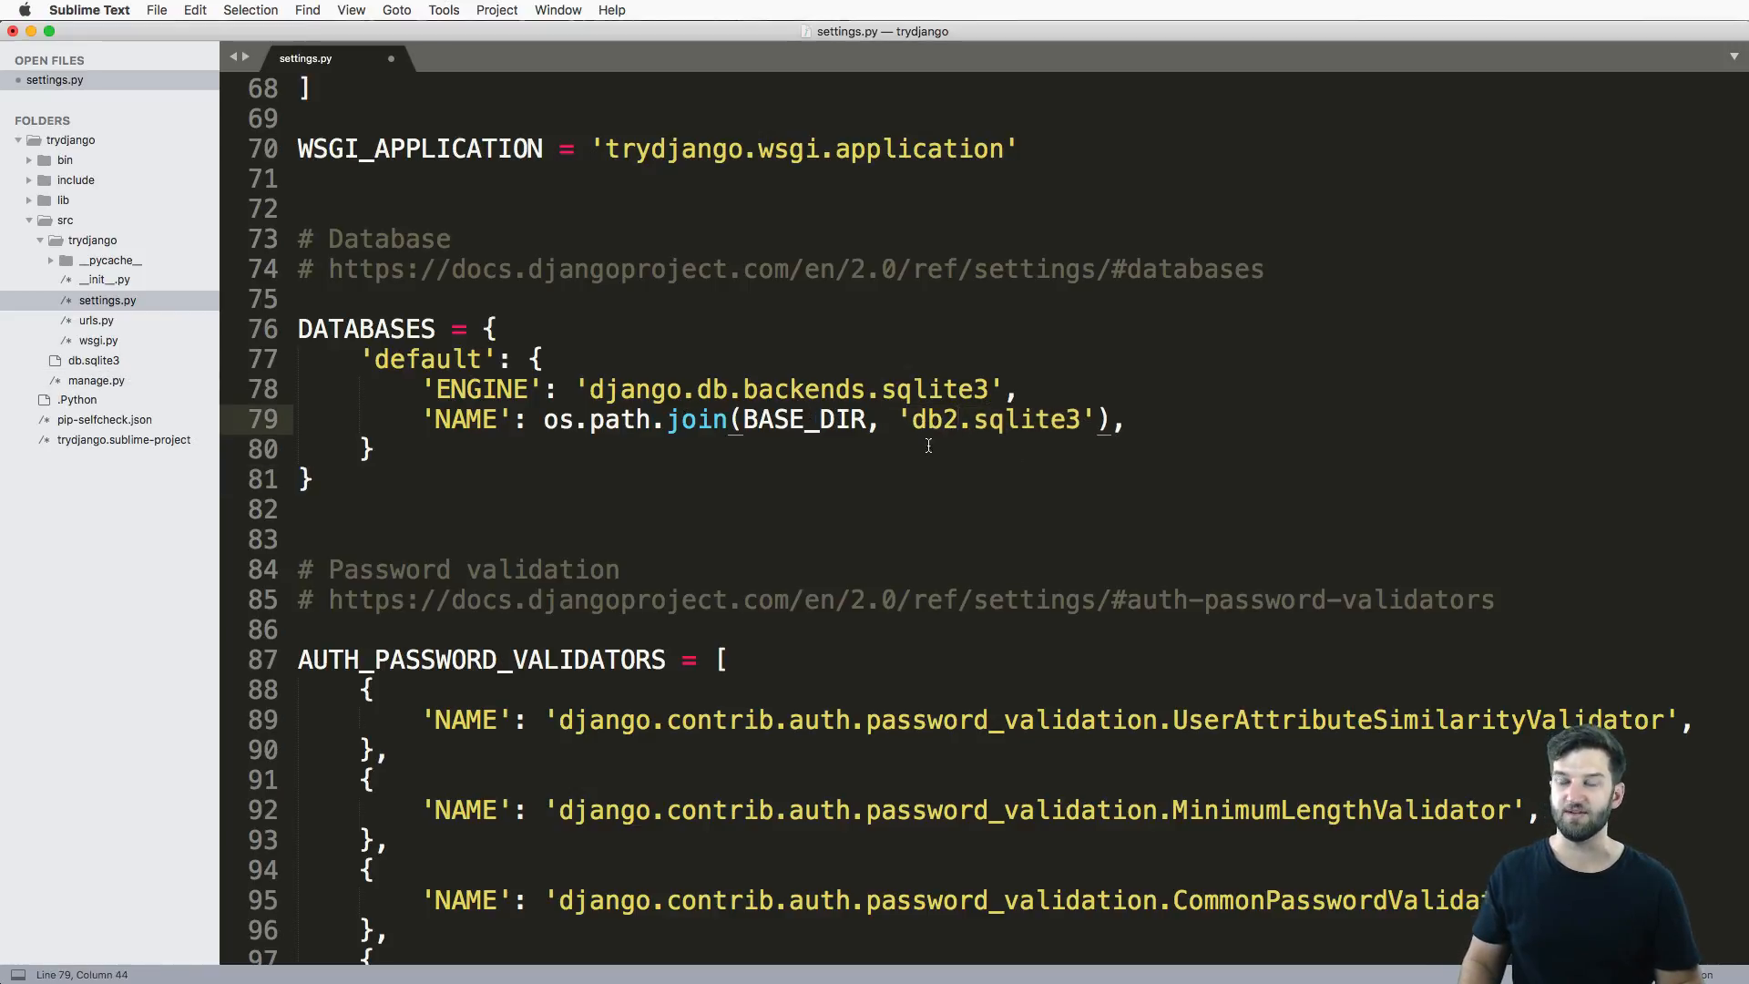
key("super+s")
key("super+Tab")
key("Up")
key("Return")
key("super+Tab")
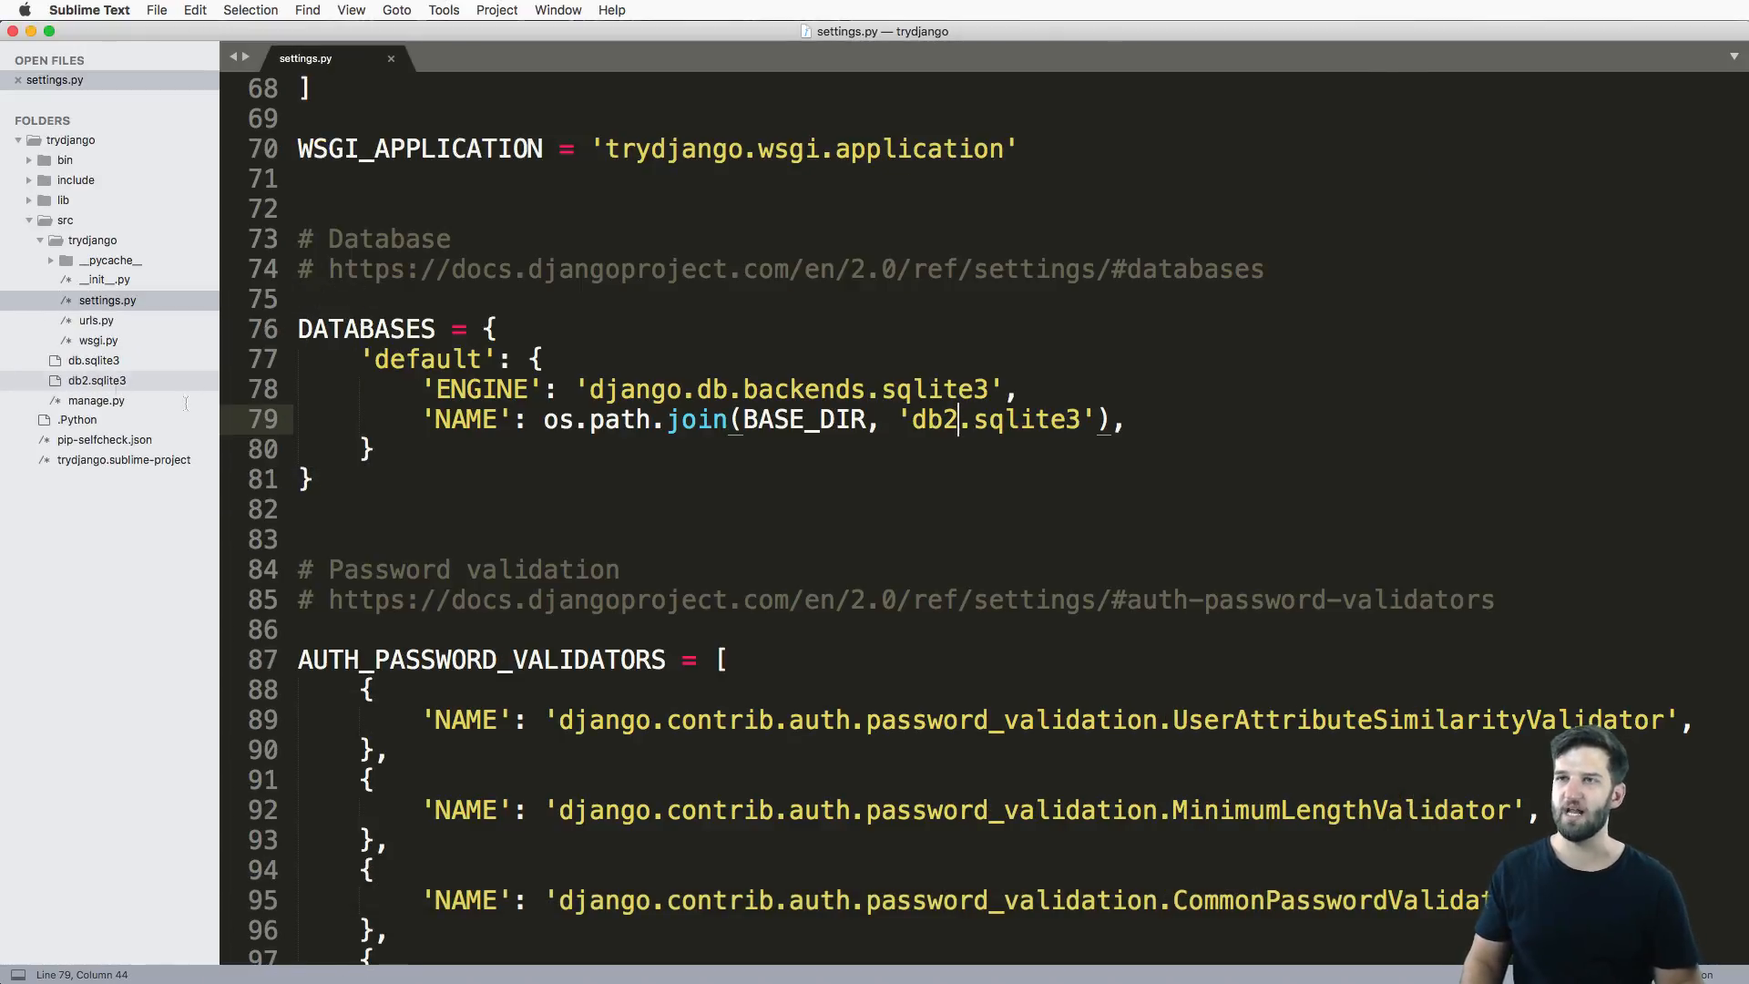
left_click(339, 448)
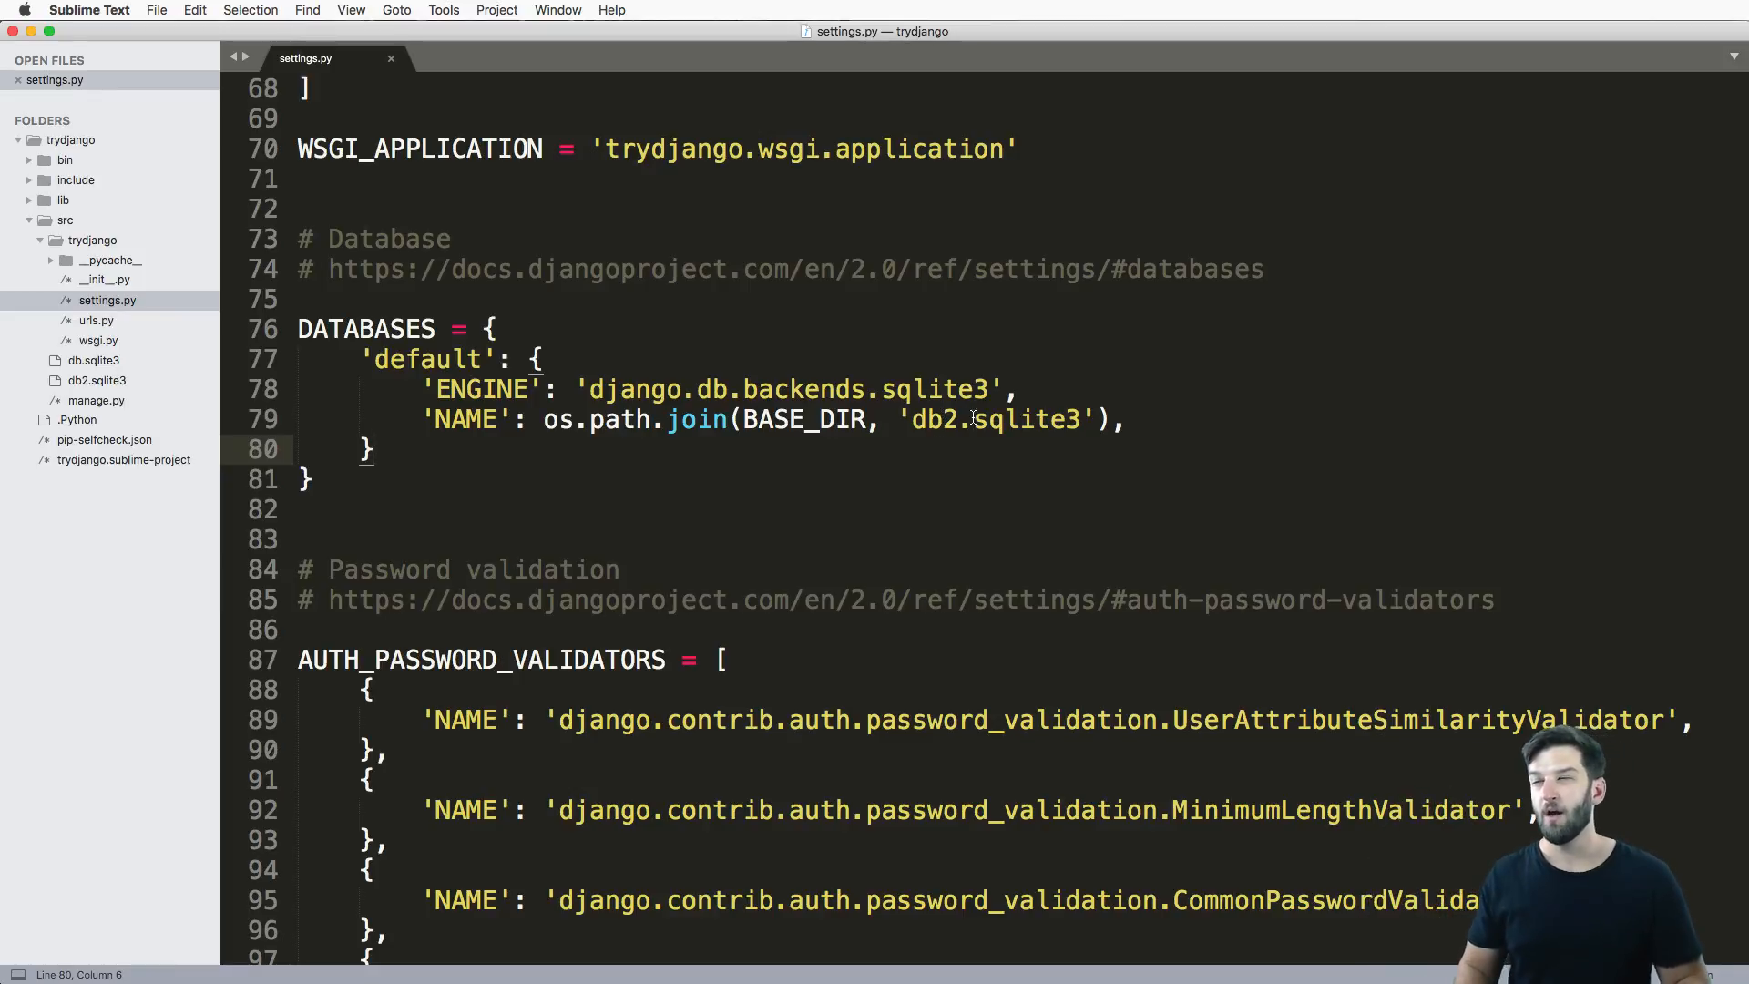
Revert the NAME to db.sqlite3, save, and rerun migrate against the original database.
left_click(967, 419)
key("BackSpace")
key("super+s")
key("super+Tab")
key("Return")
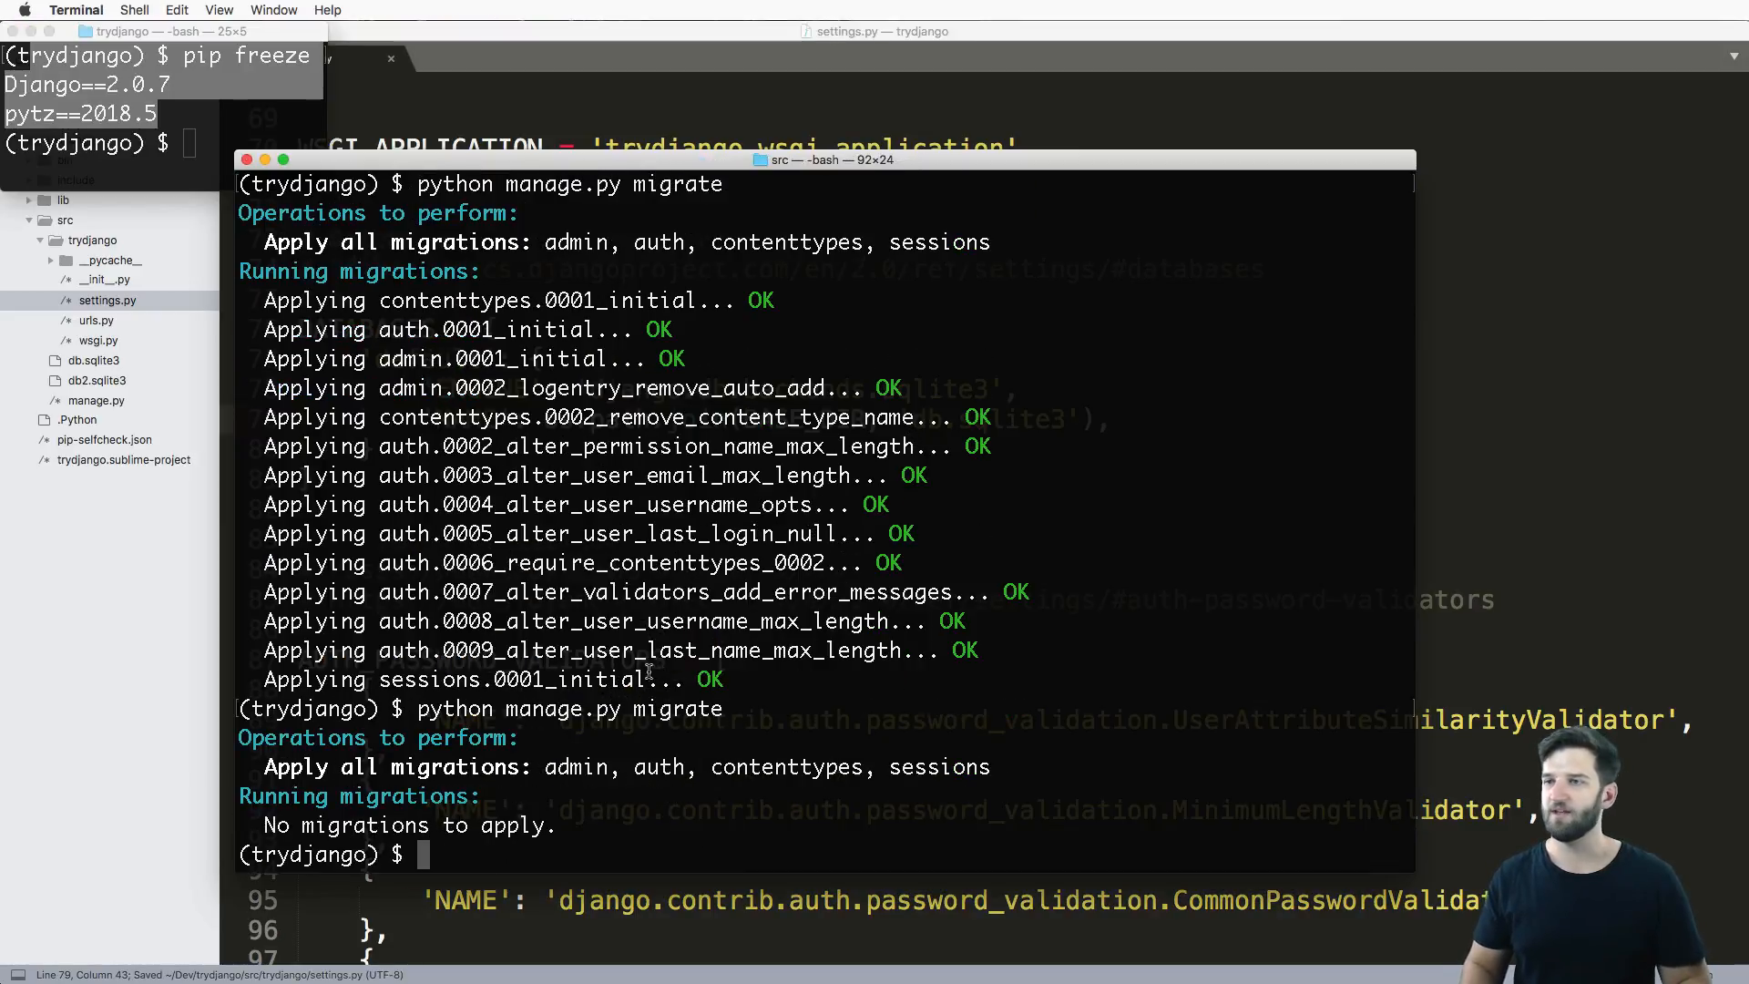
Delete the leftover db2.sqlite3 file from the project sidebar.
left_click_drag(412, 709, 721, 710)
left_click(738, 726)
key("super+Tab")
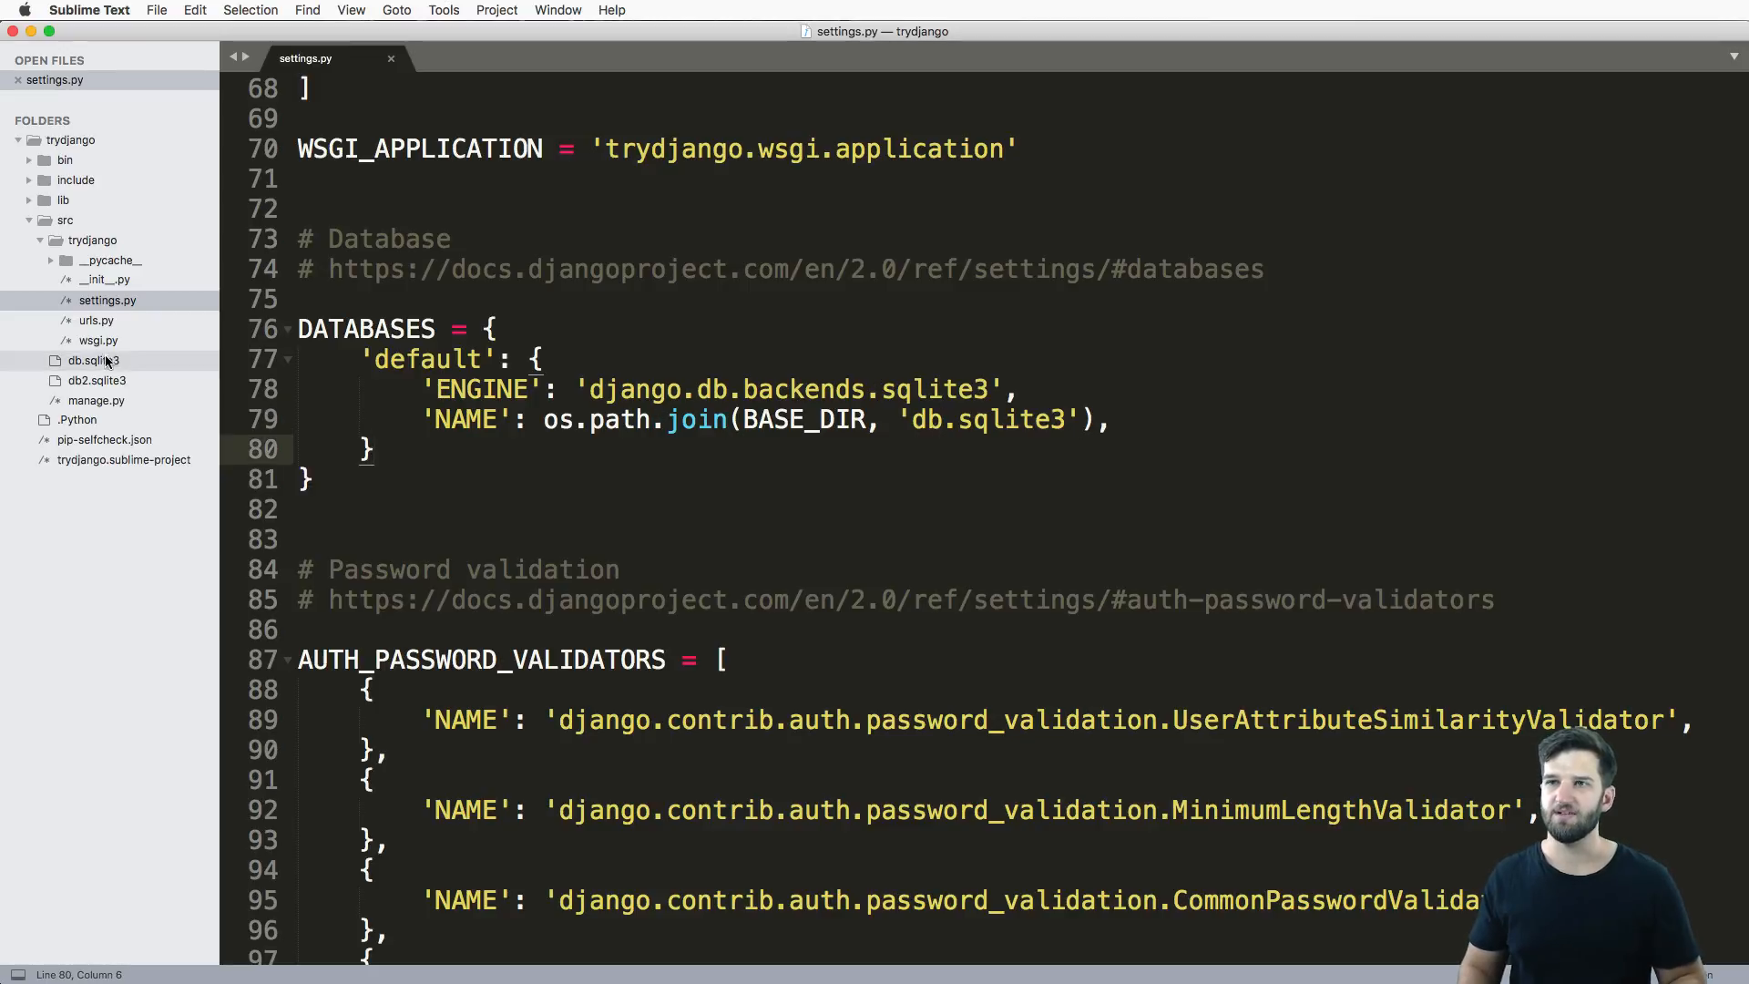
right_click(96, 380)
left_click(142, 405)
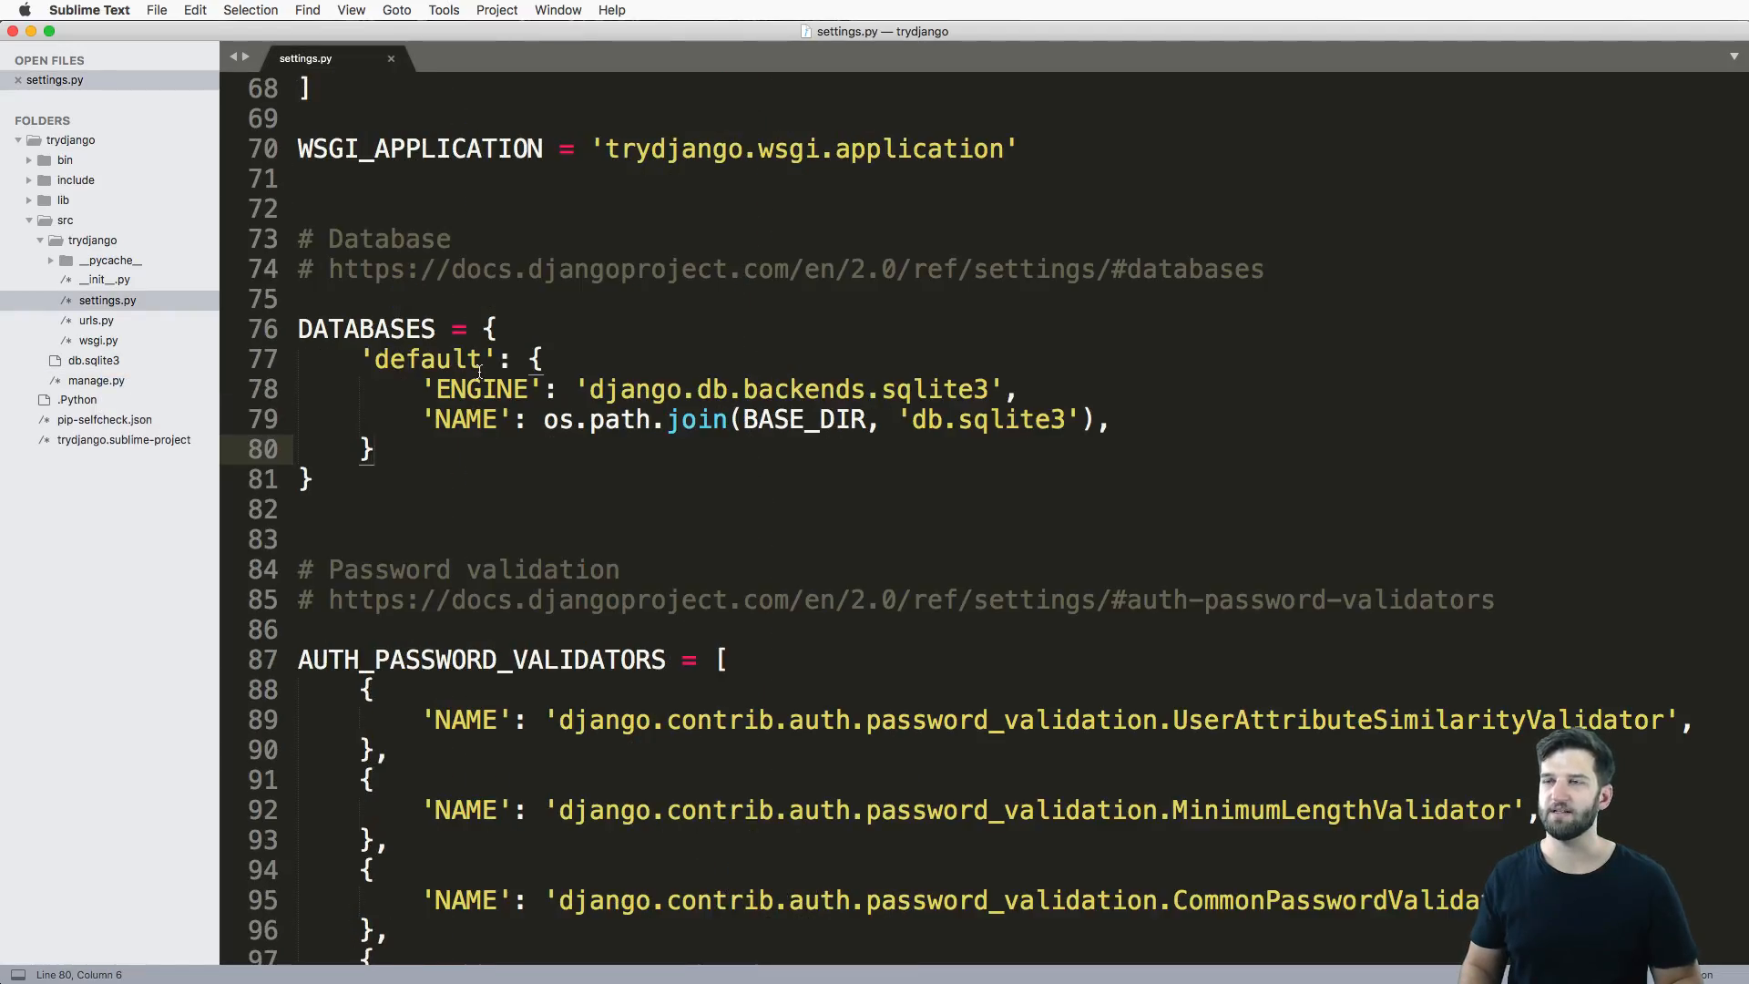
scroll(875, 491, "up", 10)
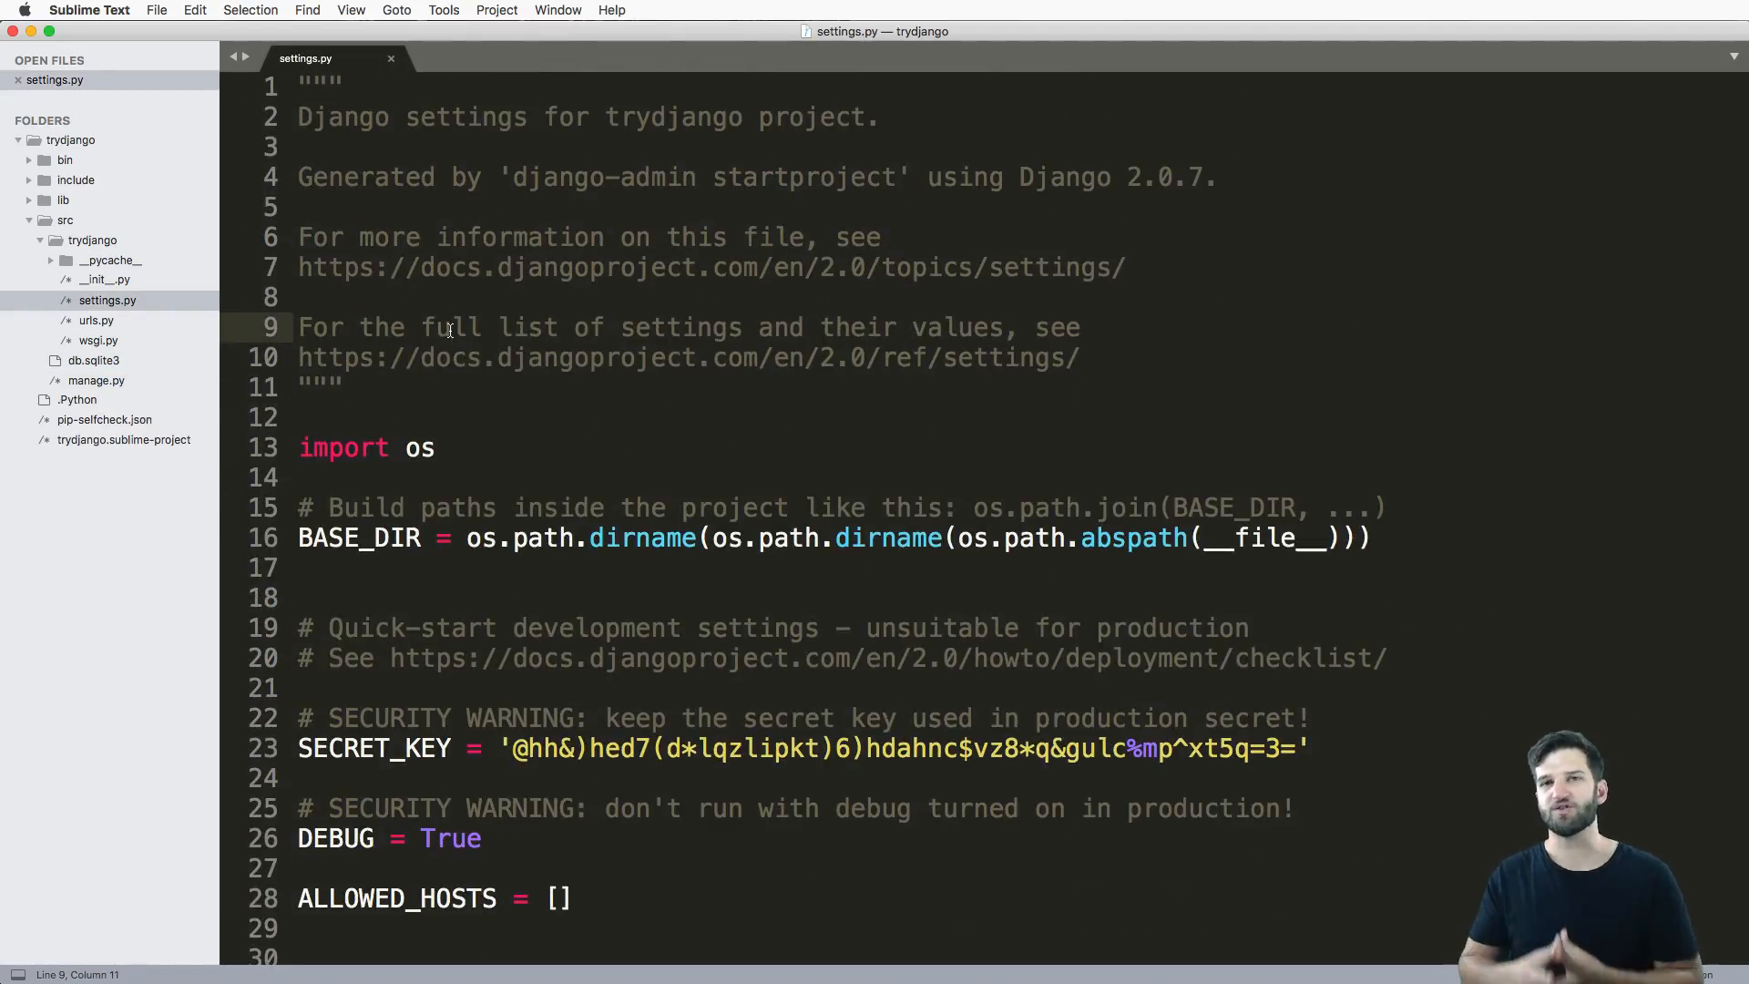